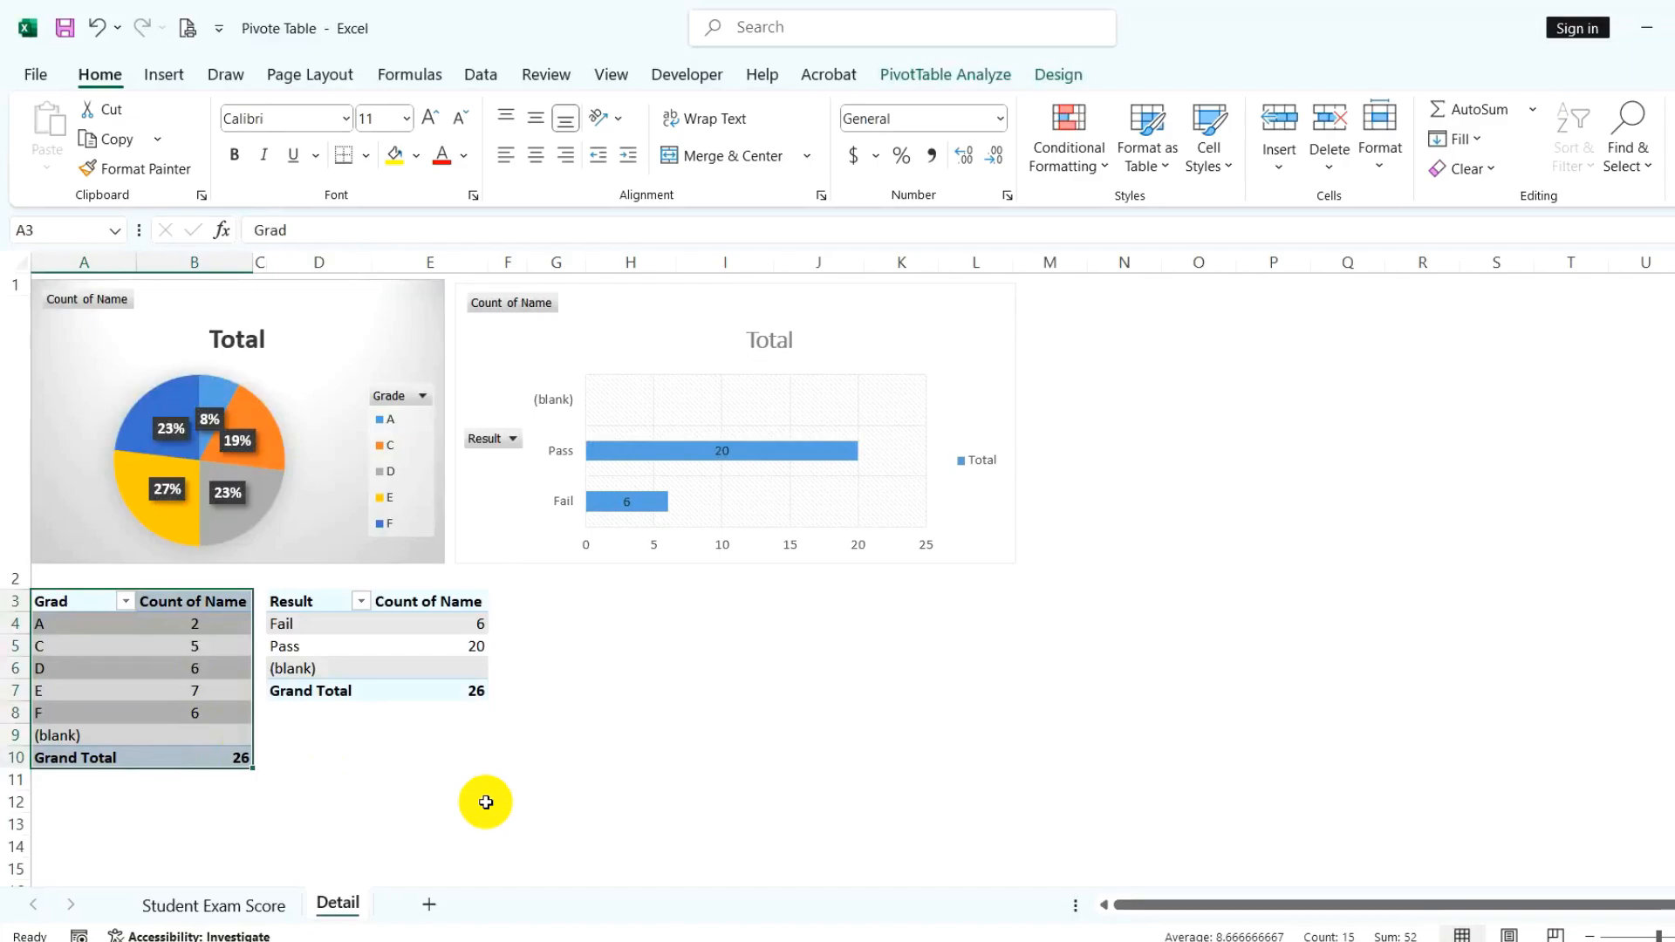
Examine the student score table from No. to Result, including the Grade column and the formula in its first data row.
left_click(315, 556)
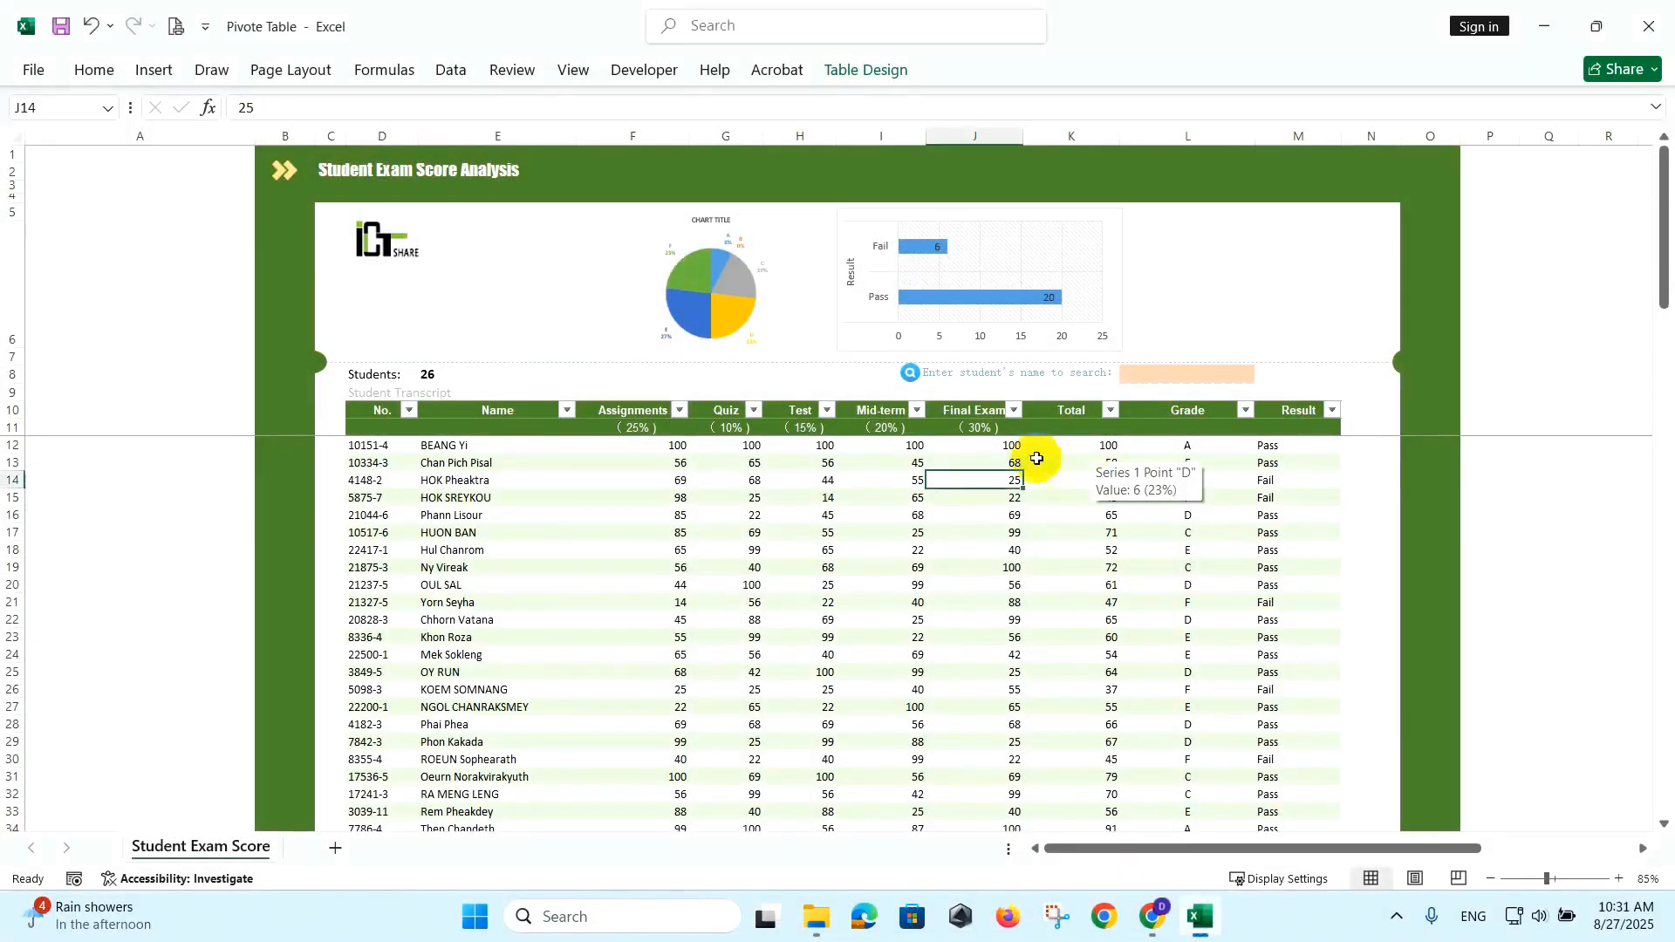
key("Left")
key("Left")
key("Left")
key("Left")
left_click_drag(377, 410, 1321, 795)
scroll(1292, 779, "down", 3)
scroll(1300, 758, "up", 3)
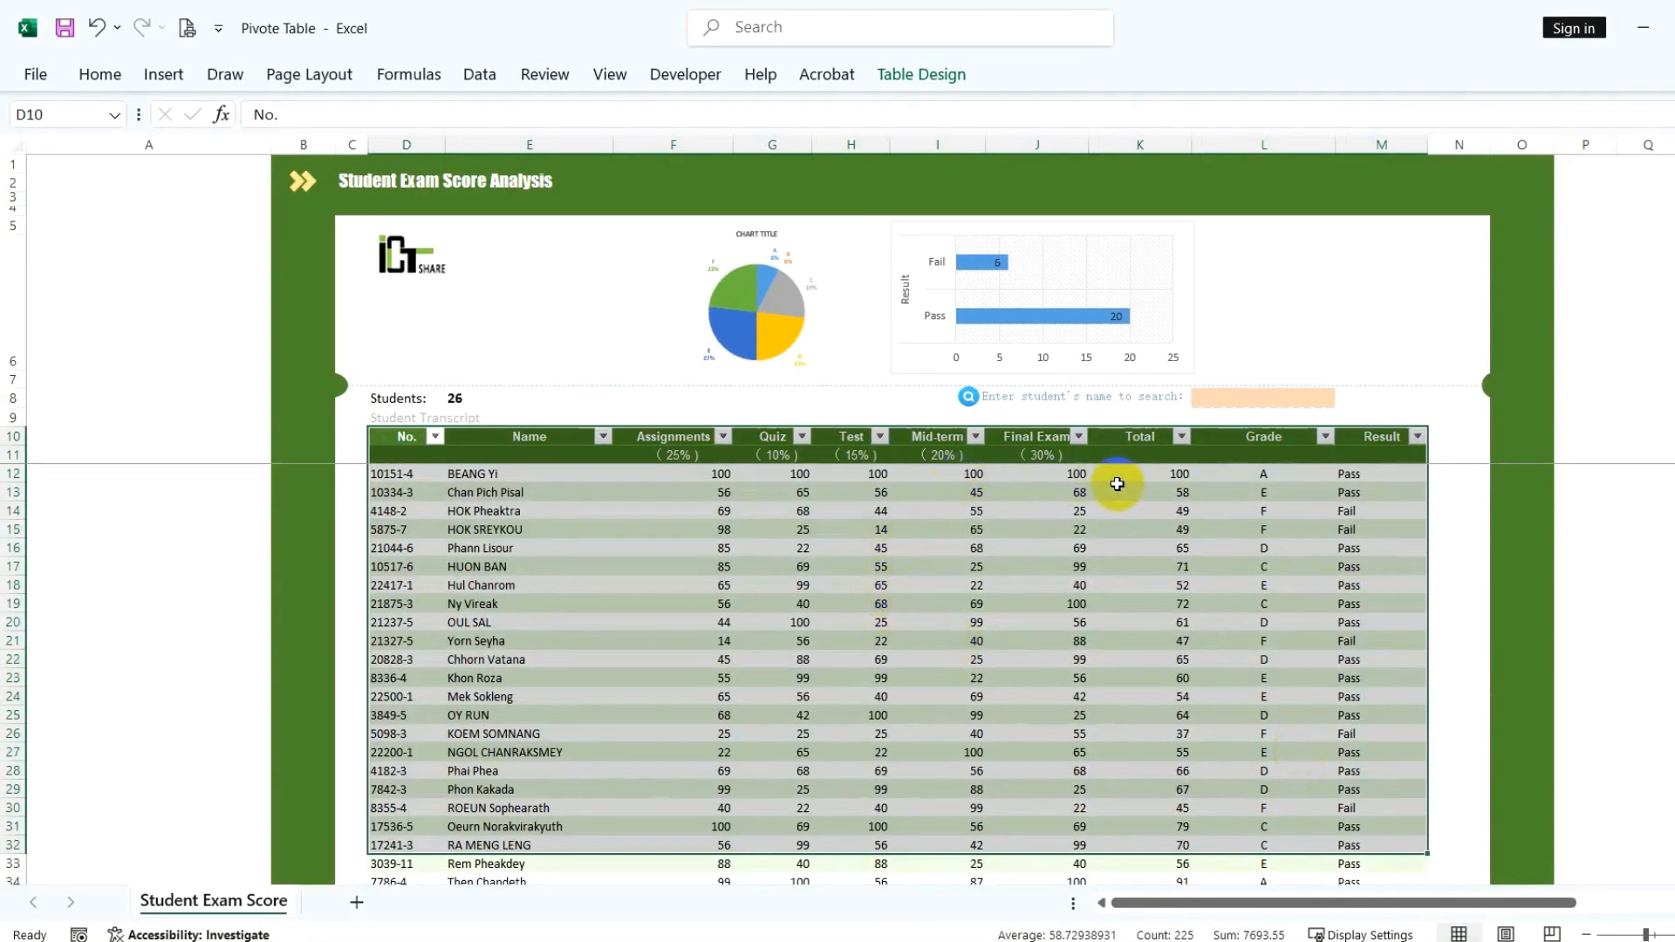
left_click(1256, 436)
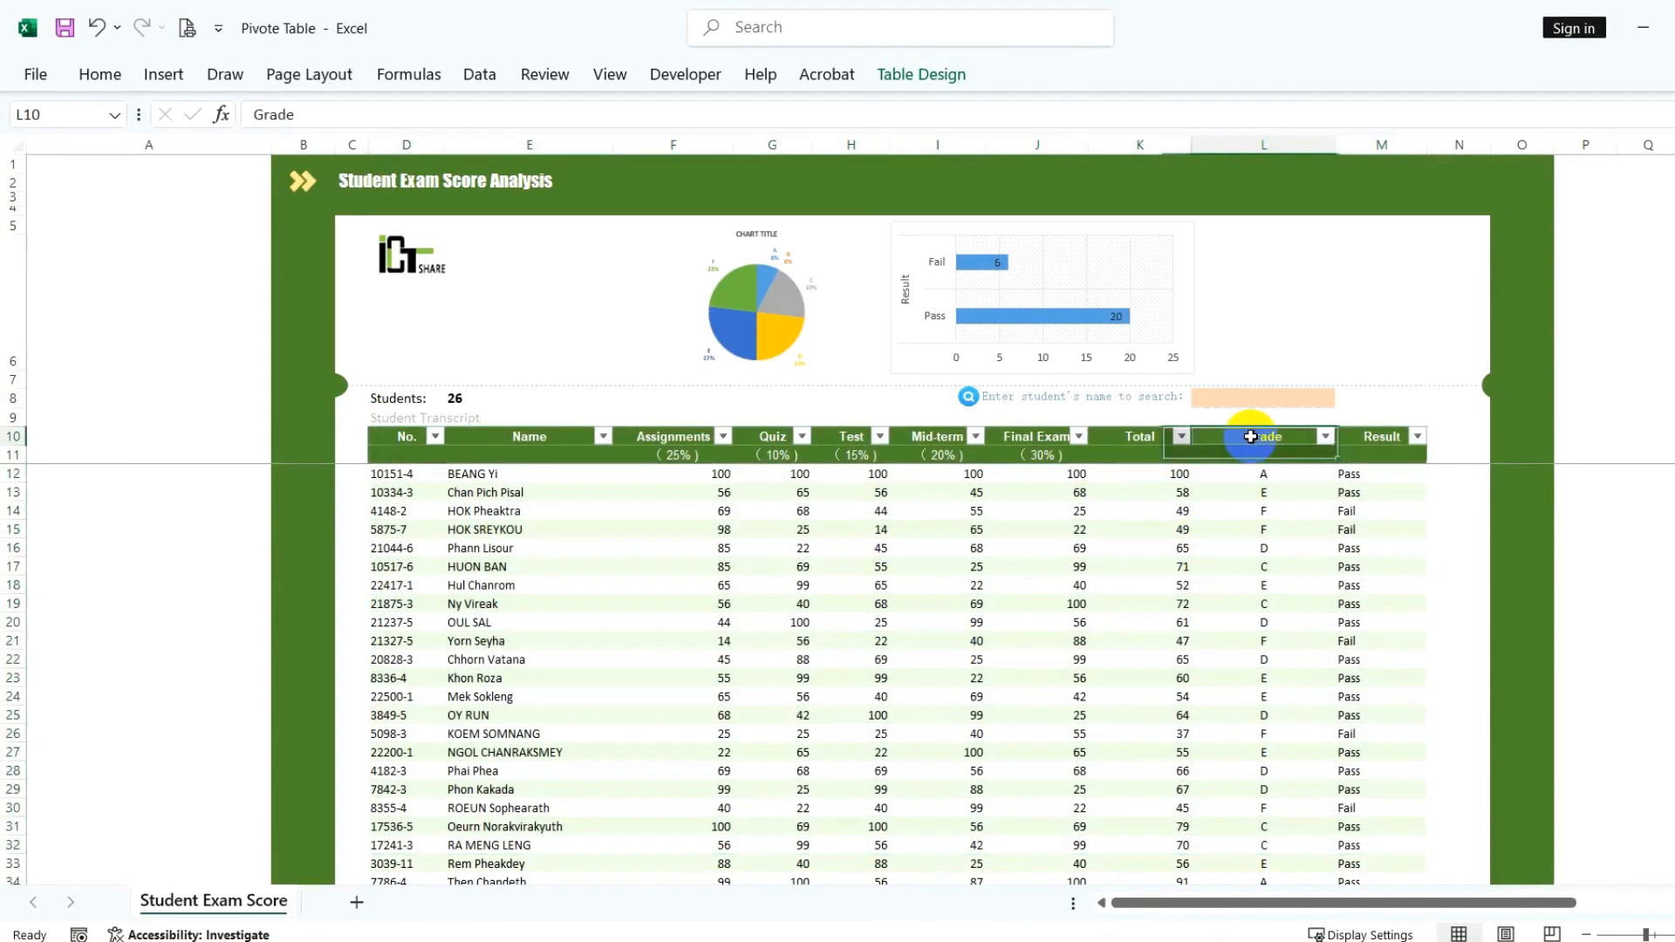
left_click(1267, 145)
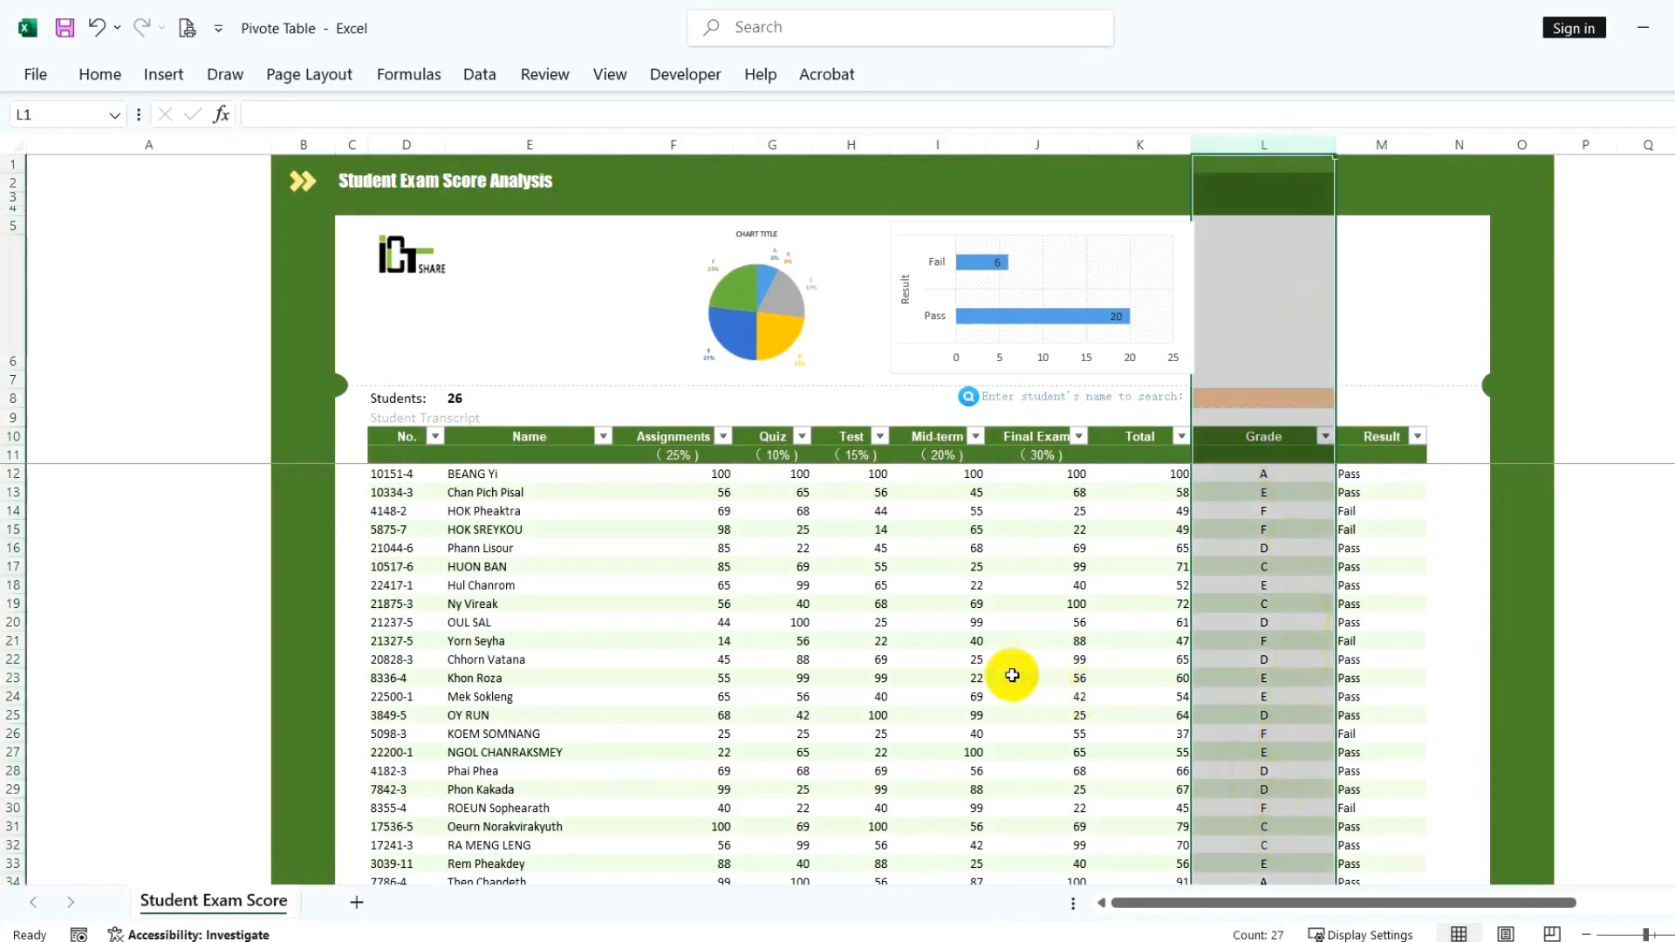
left_click(1221, 474)
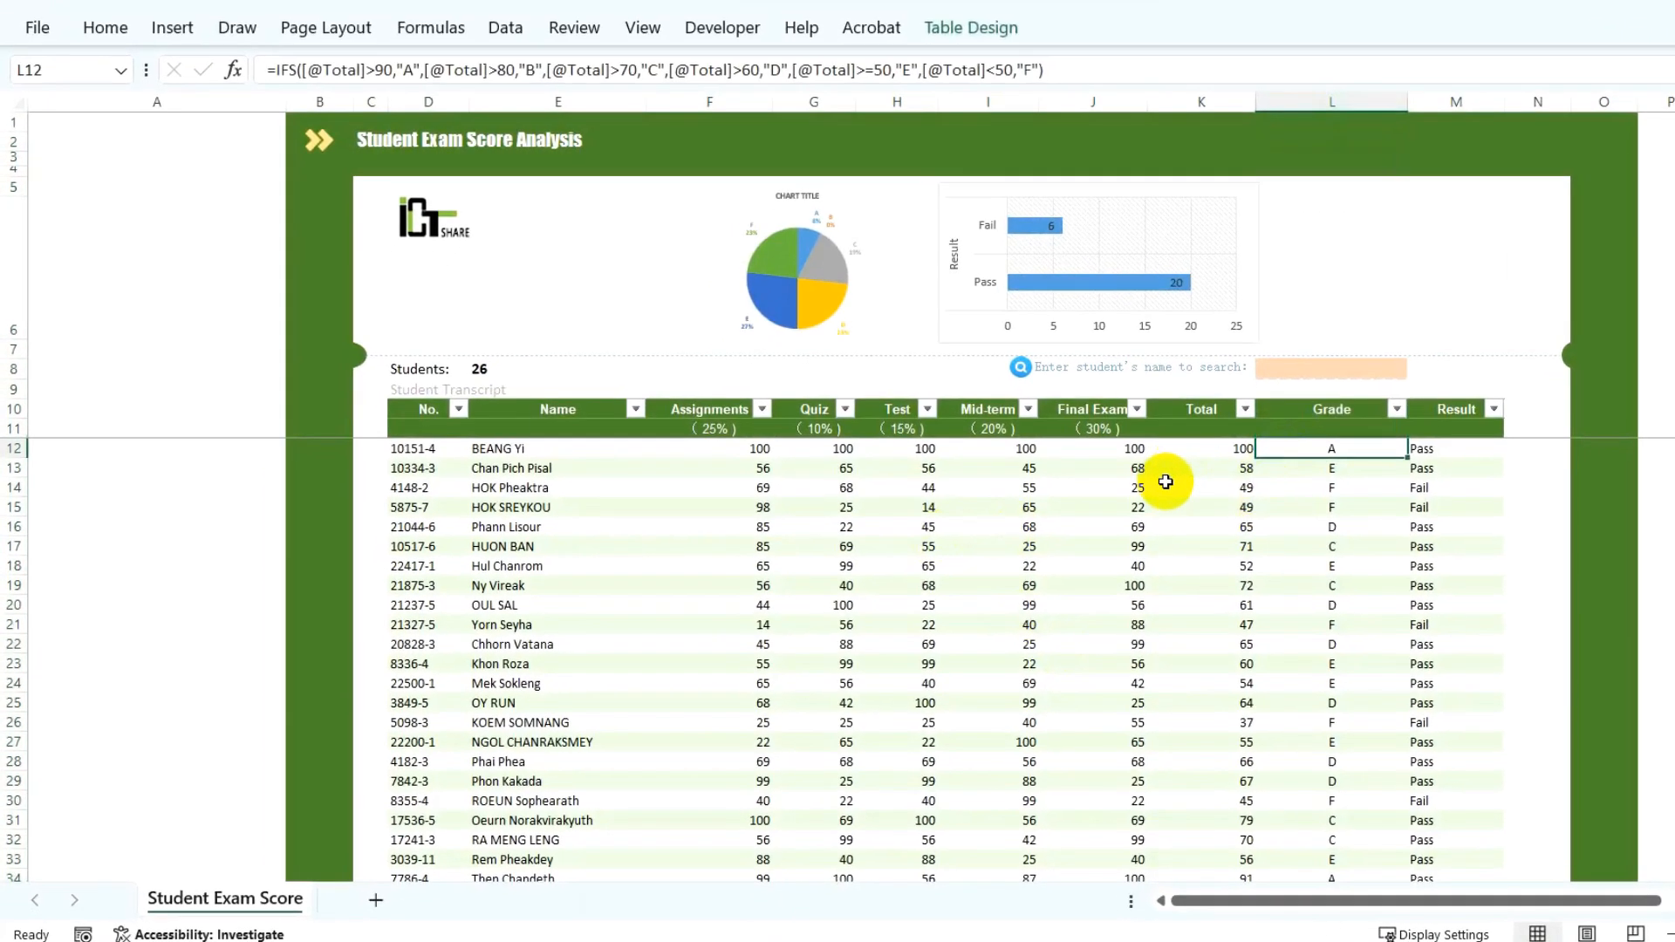
Create a PivotTable from the whole student score table (Table2) on a new worksheet.
left_click_drag(407, 406, 1394, 617)
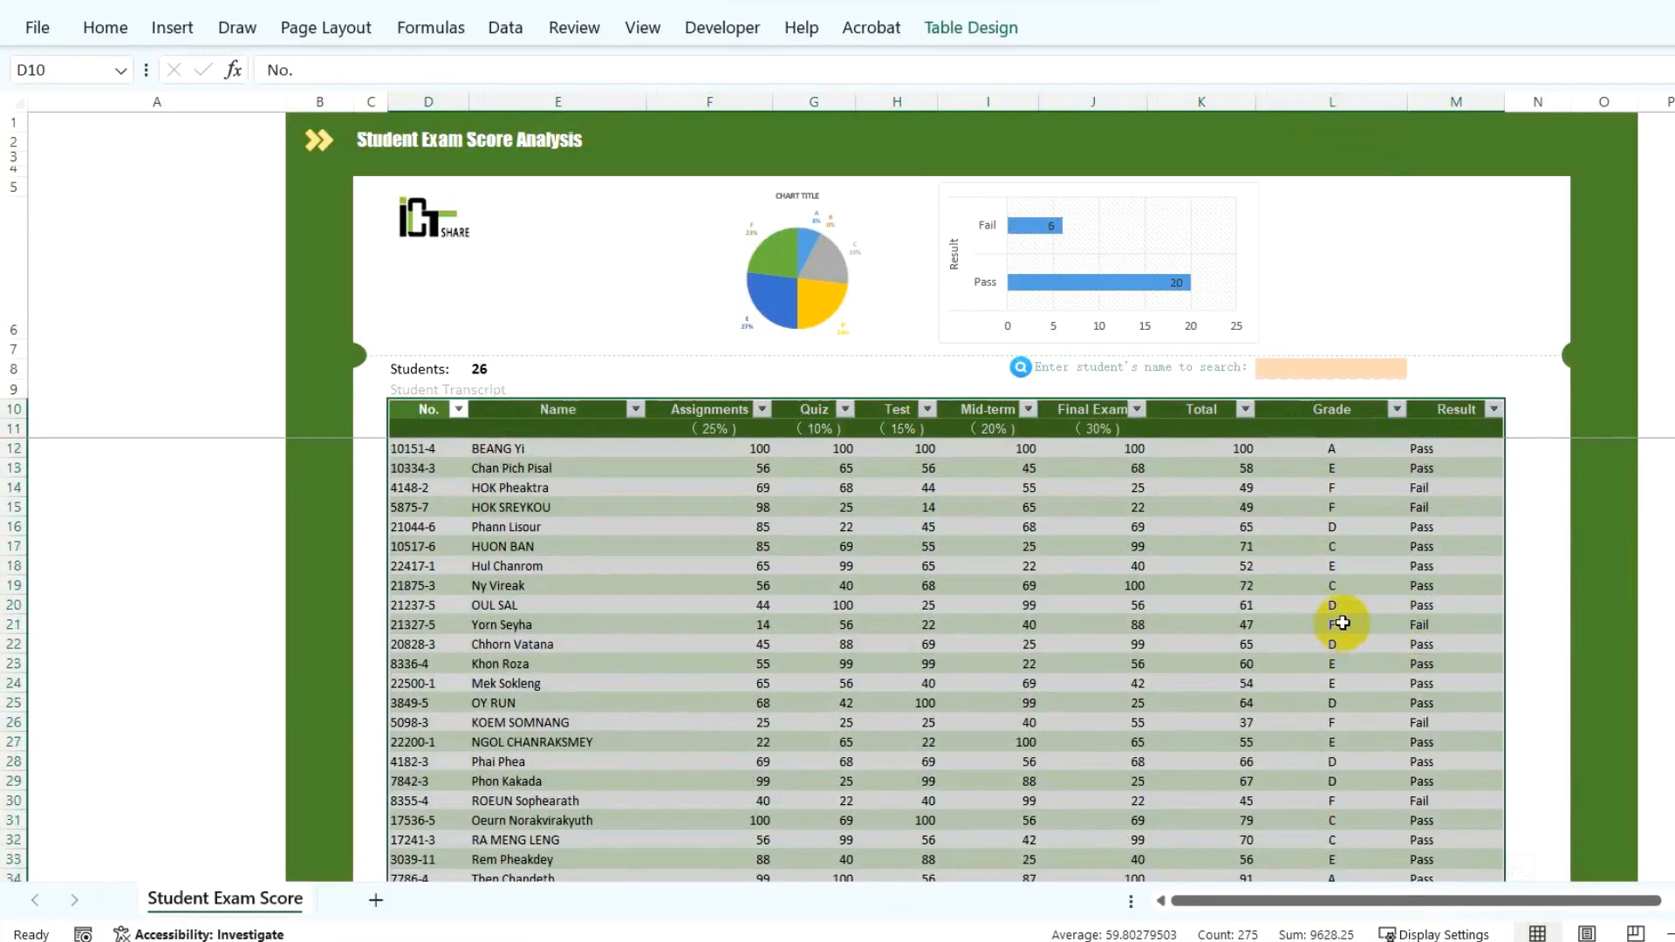
left_click(171, 29)
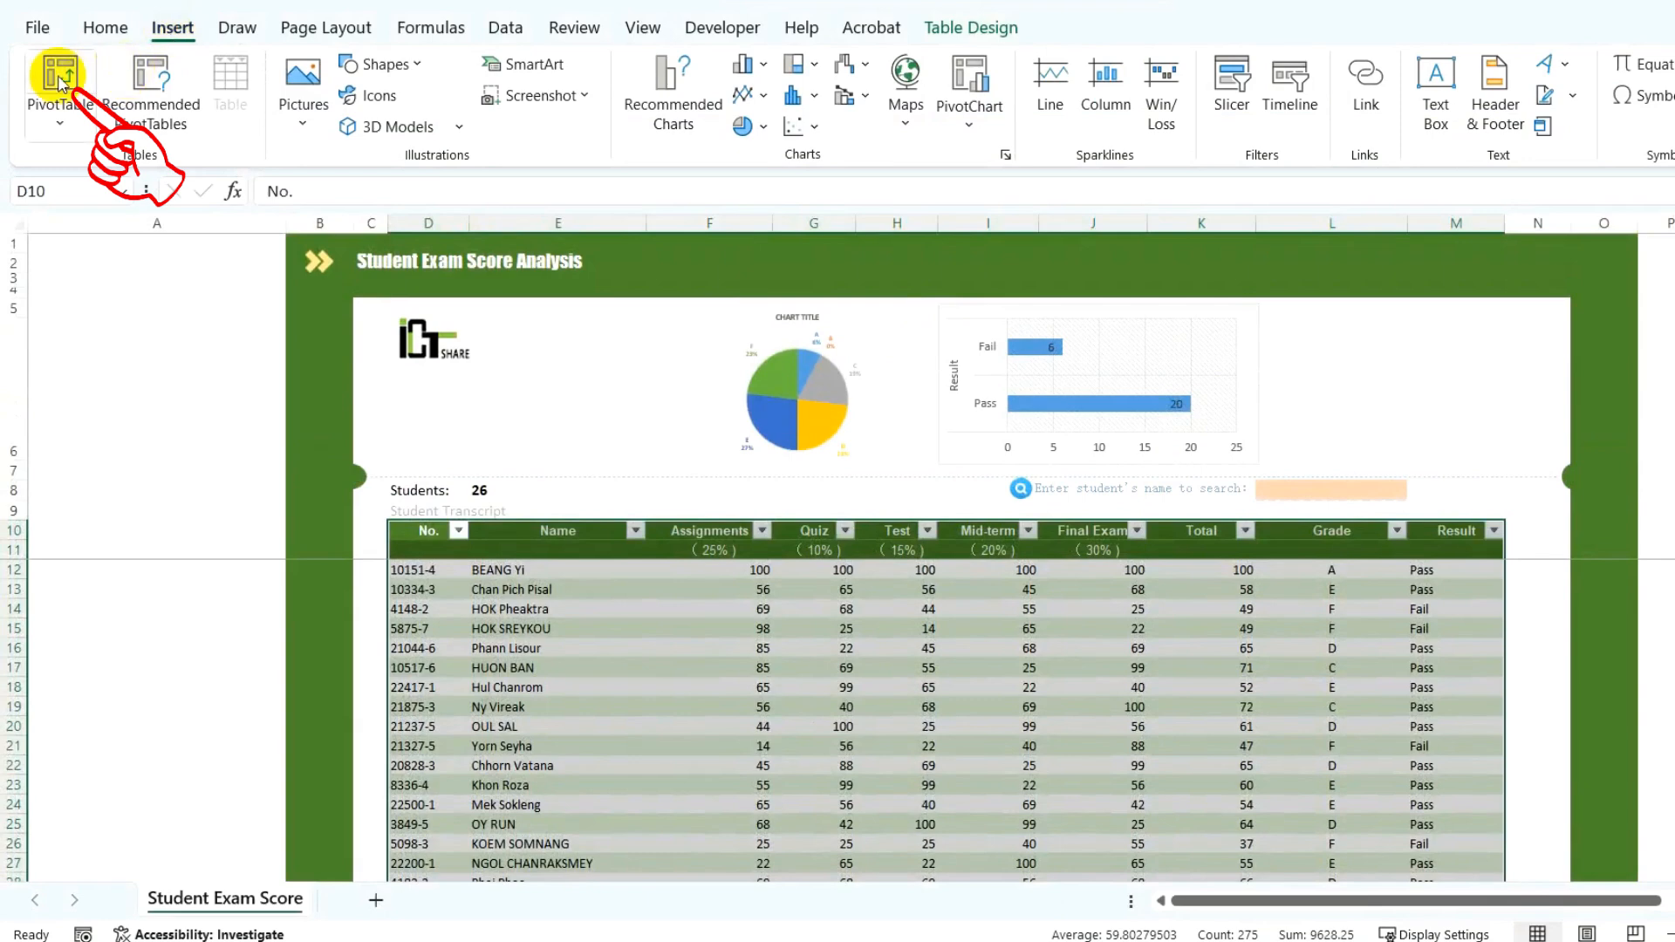
left_click(60, 82)
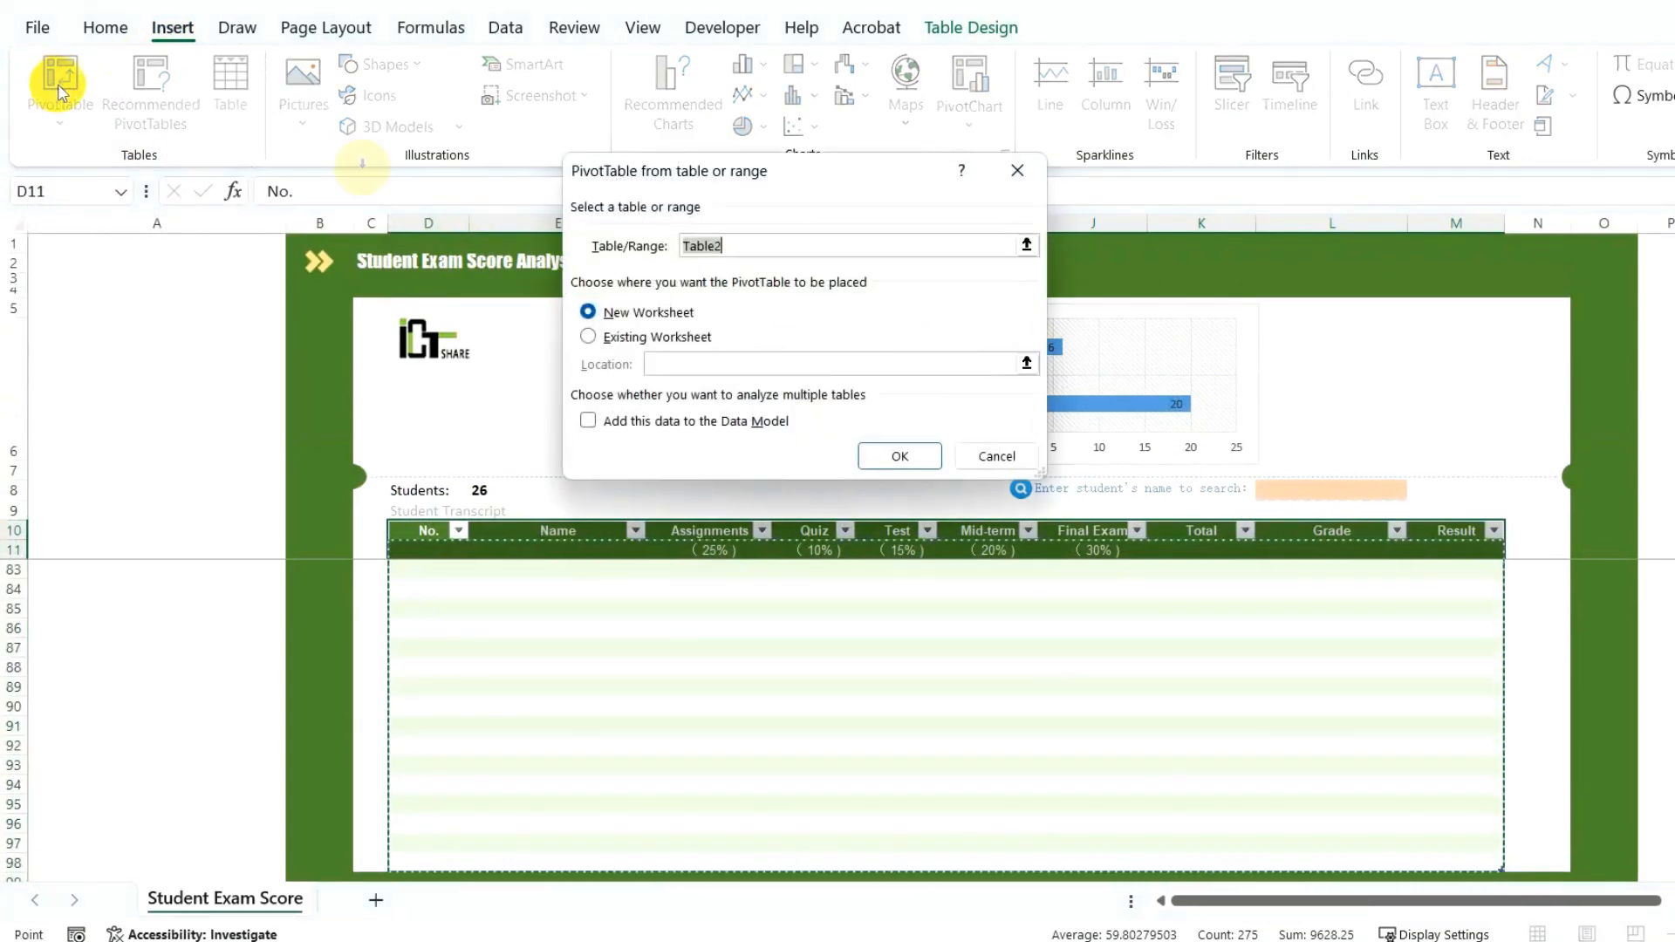
left_click(610, 314)
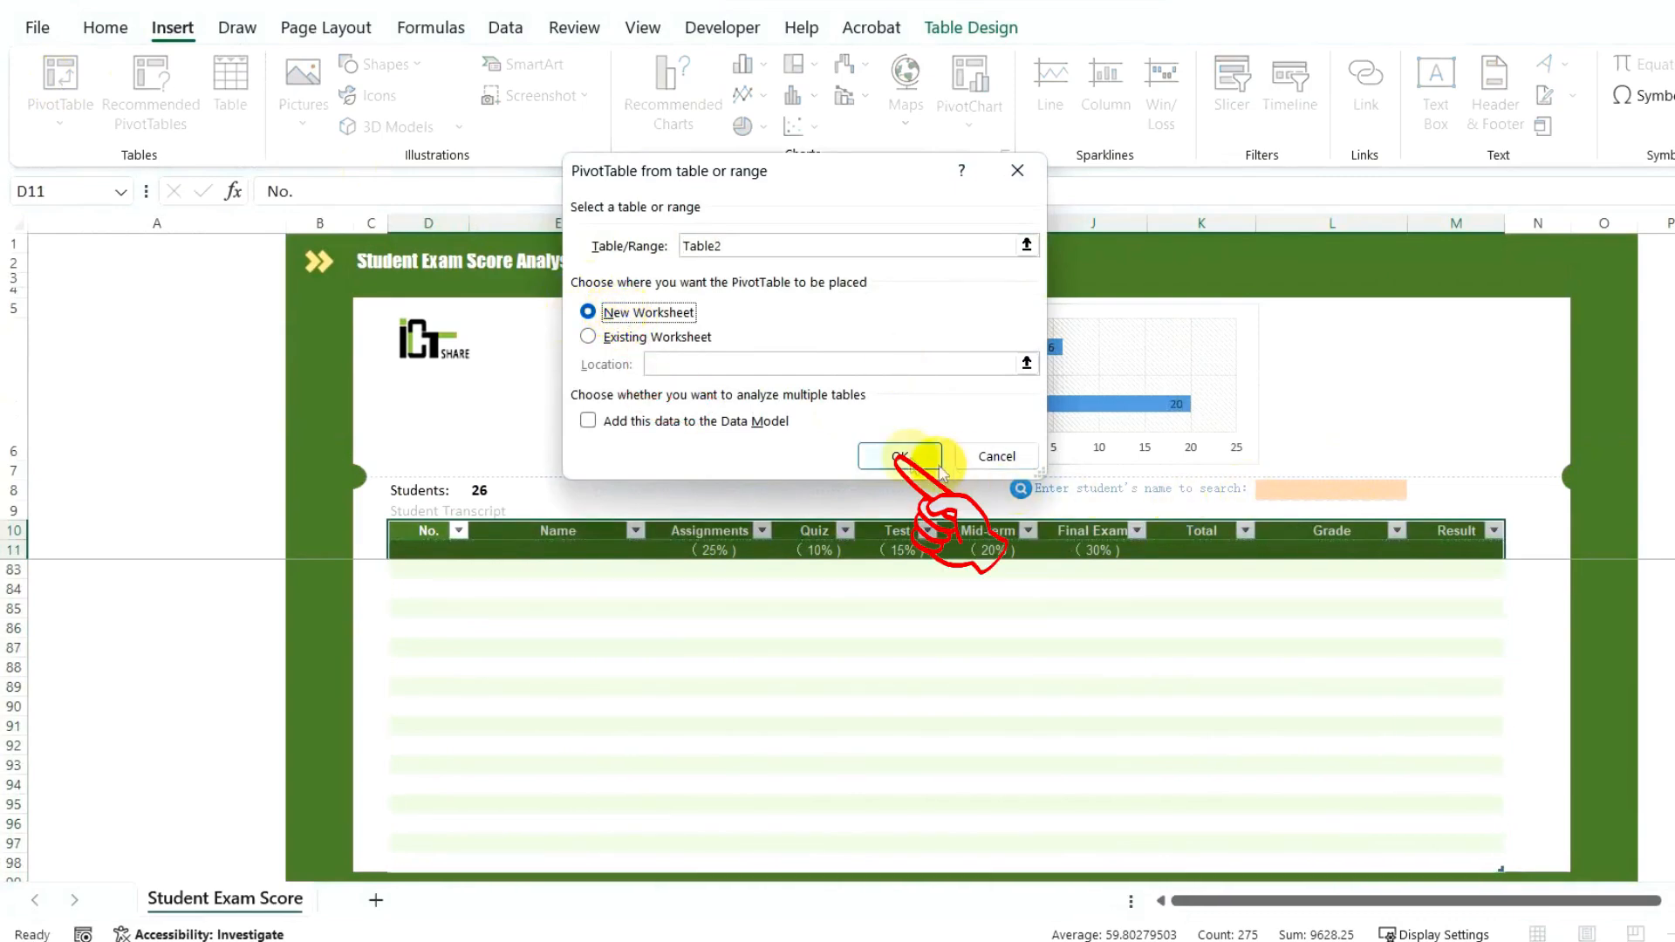
left_click(891, 451)
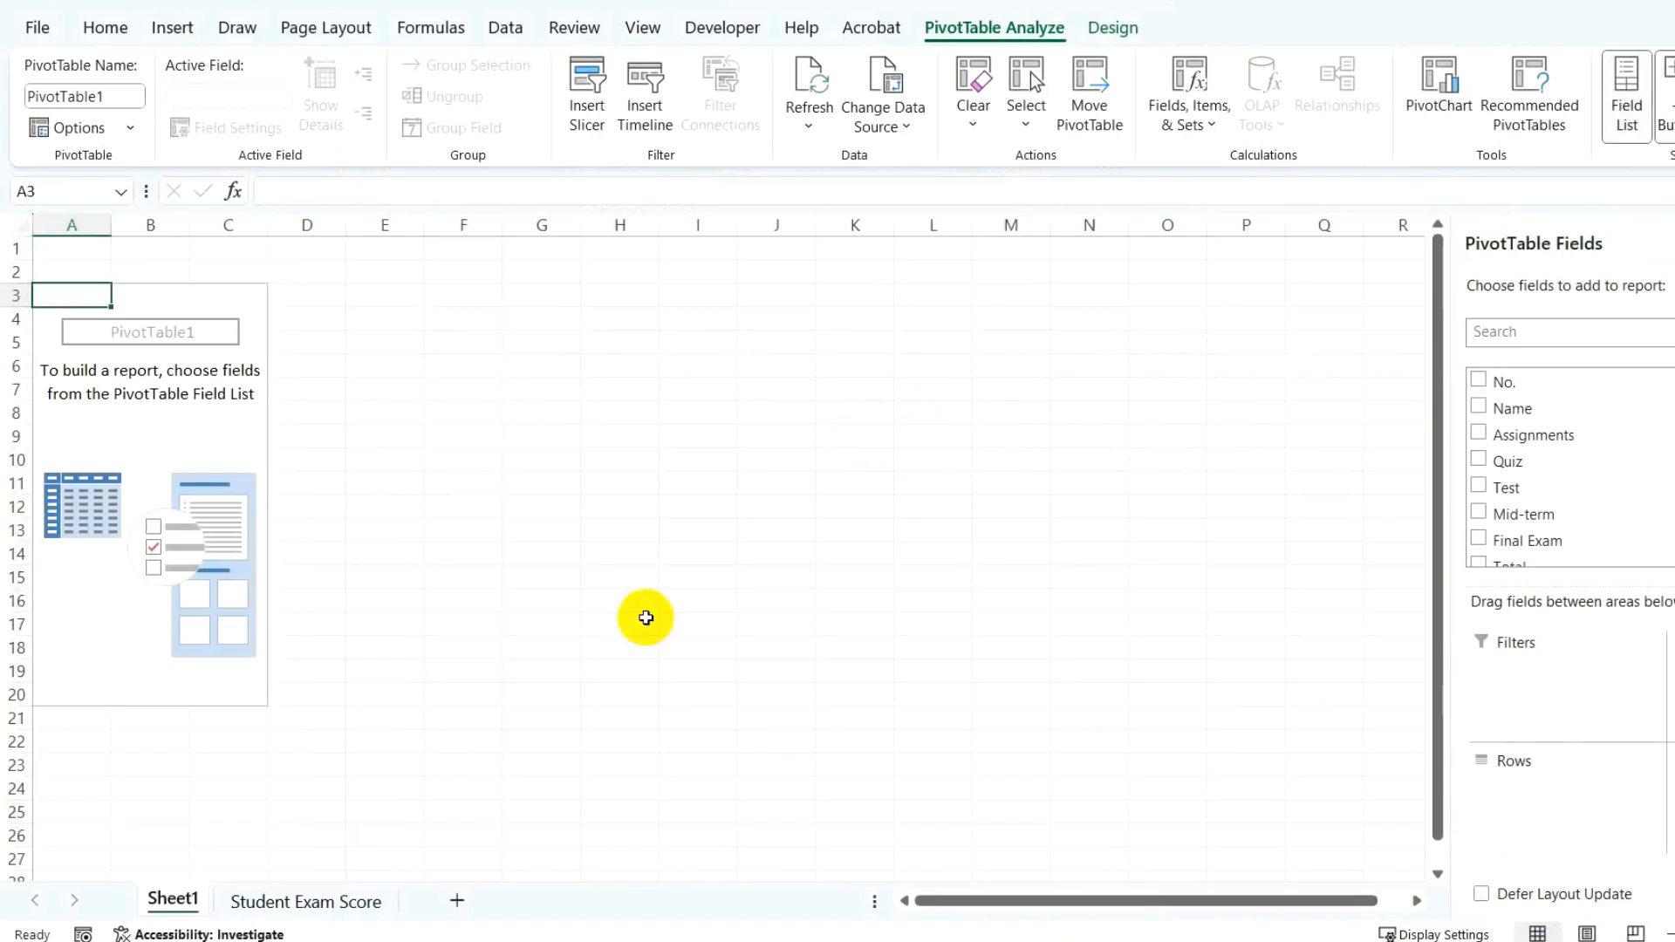
Move the new PivotTable worksheet after Student Exam Score and rename it Pivot.
mouse_move(174, 905)
left_mouse_down()
mouse_move(428, 890)
mouse_move(395, 923)
left_mouse_up()
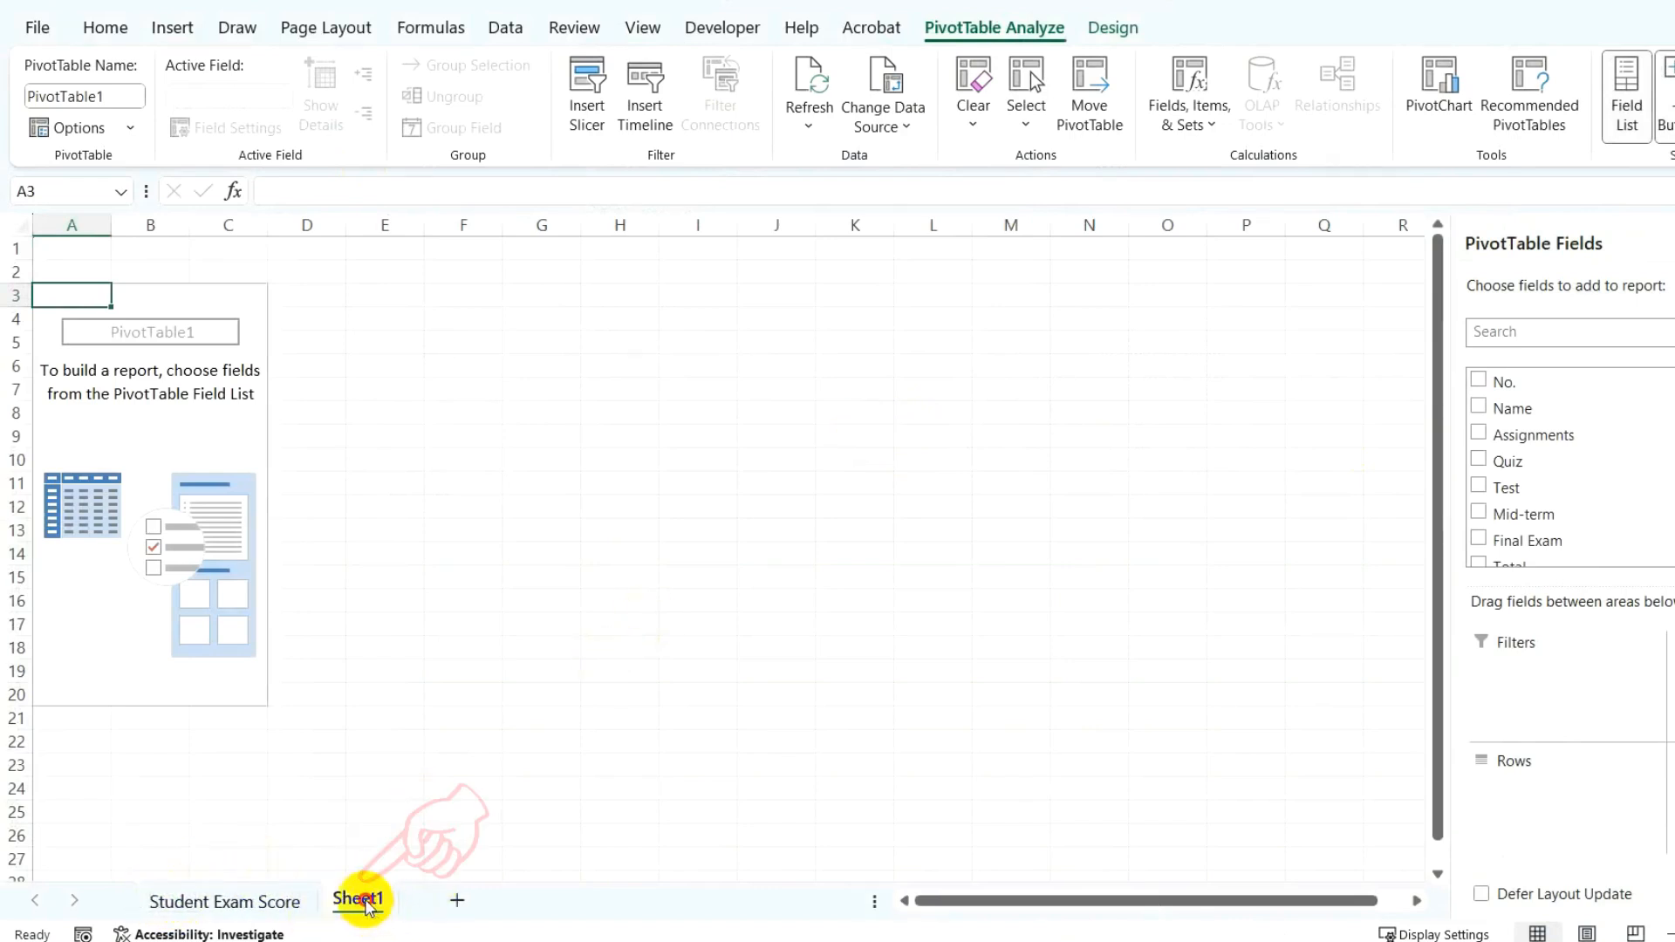
double_click(371, 900)
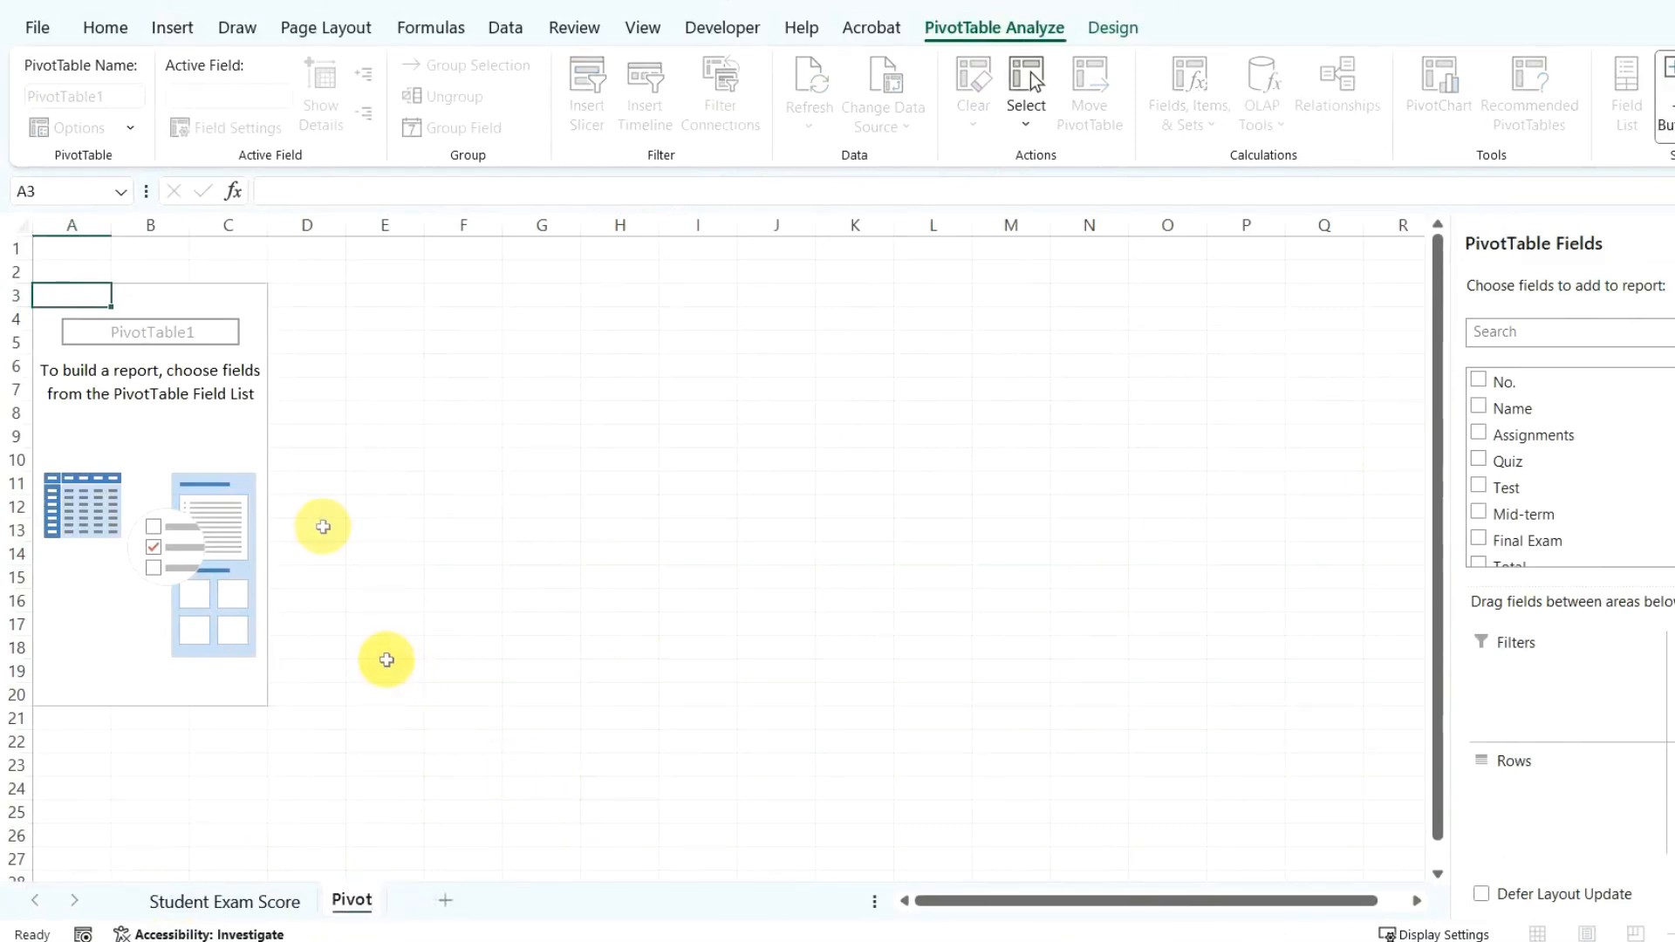
Leave and reselect the empty PivotTable, close its field list, and show the field list again.
left_click(323, 340)
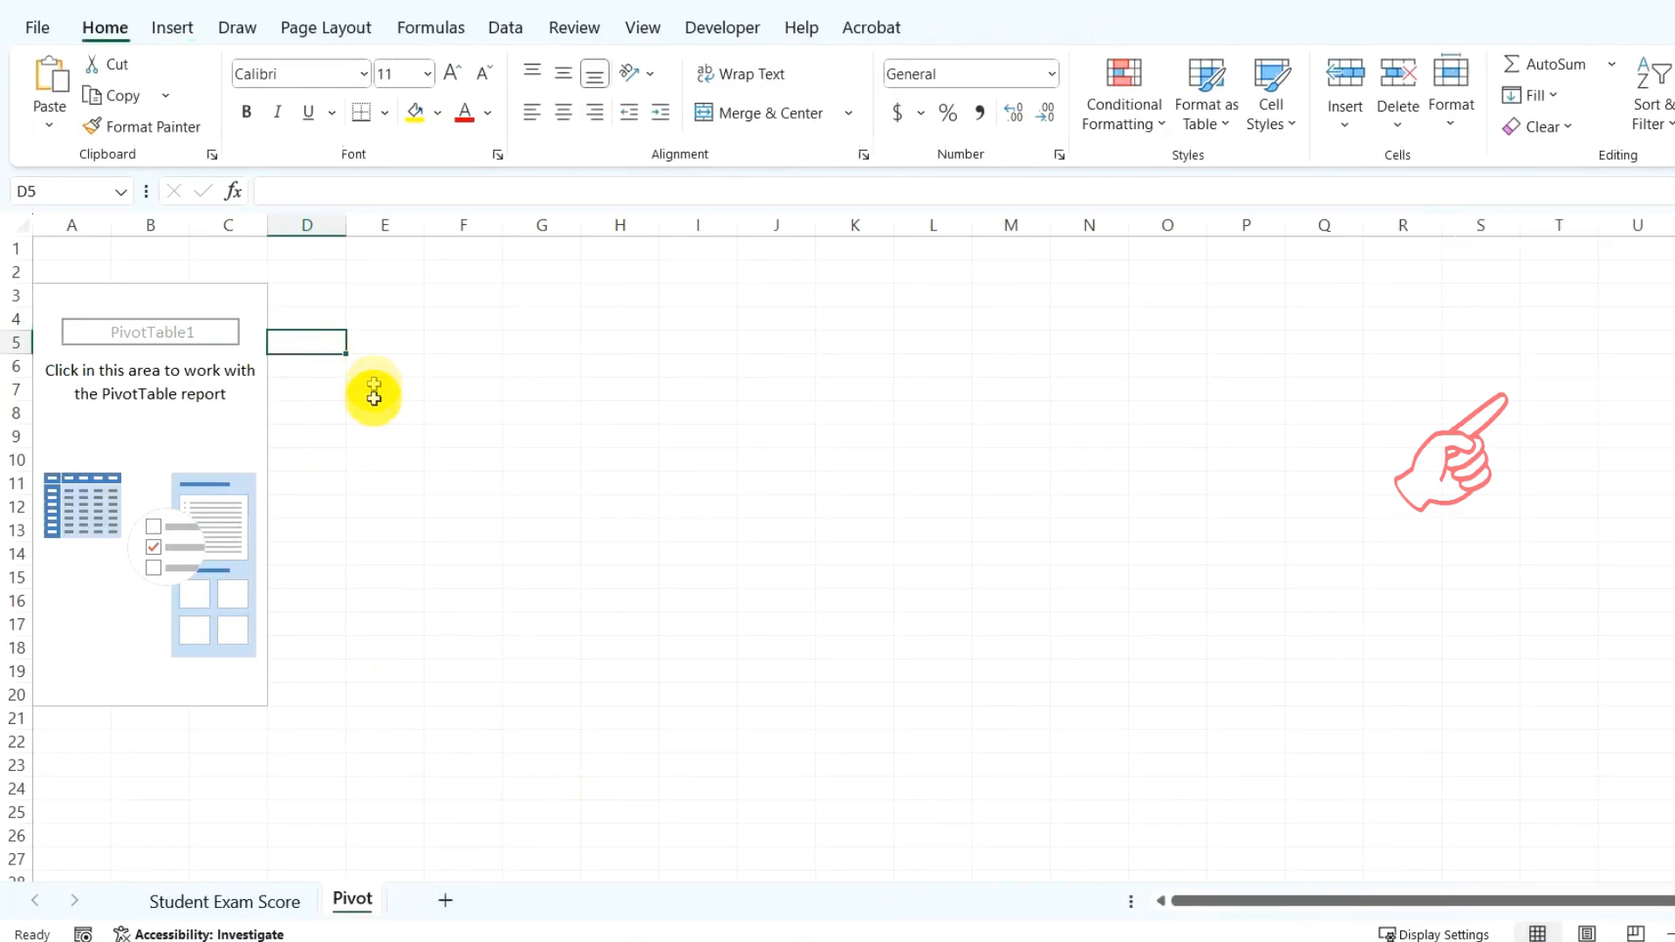
left_click(250, 295)
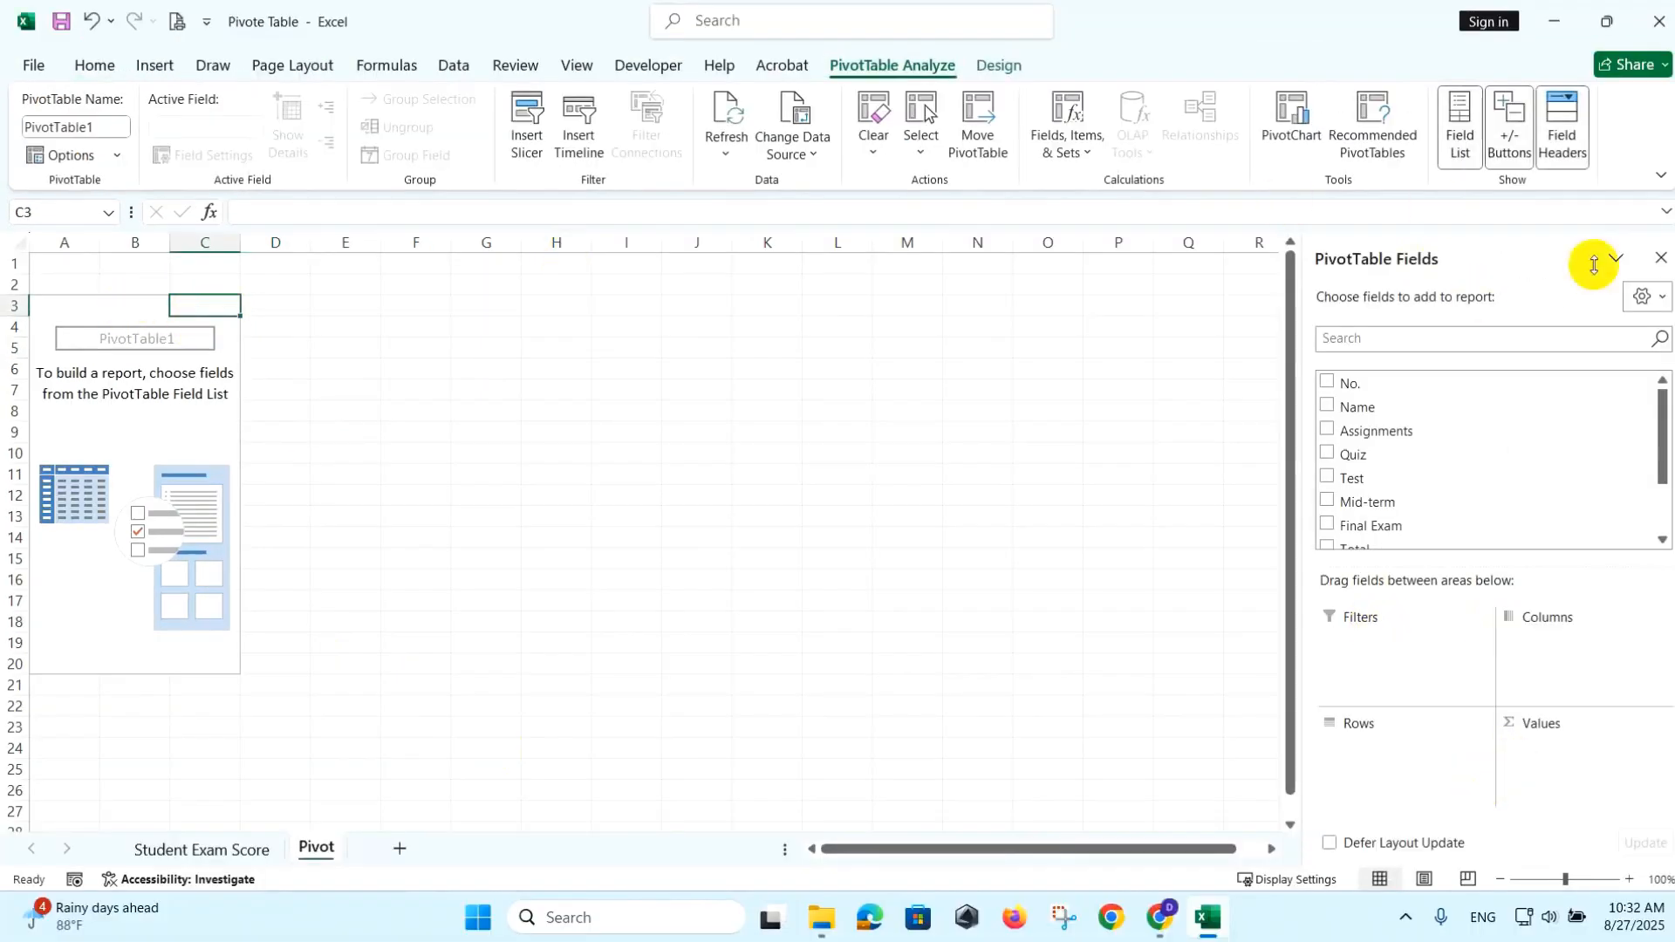
left_click(1659, 257)
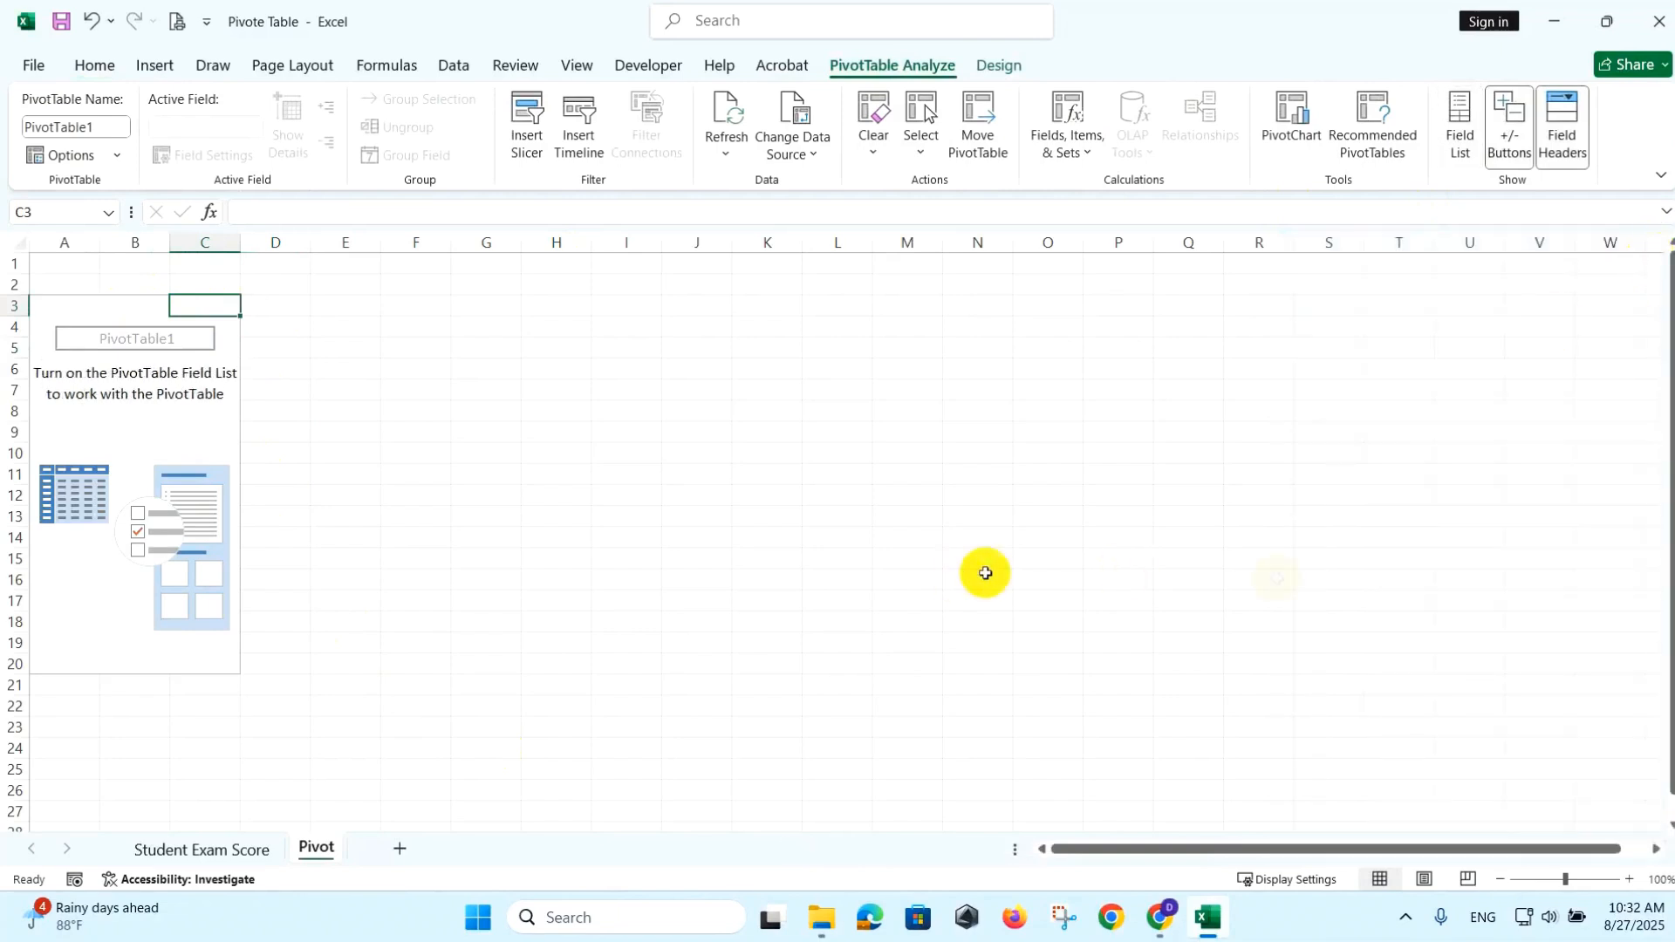
left_click(1464, 121)
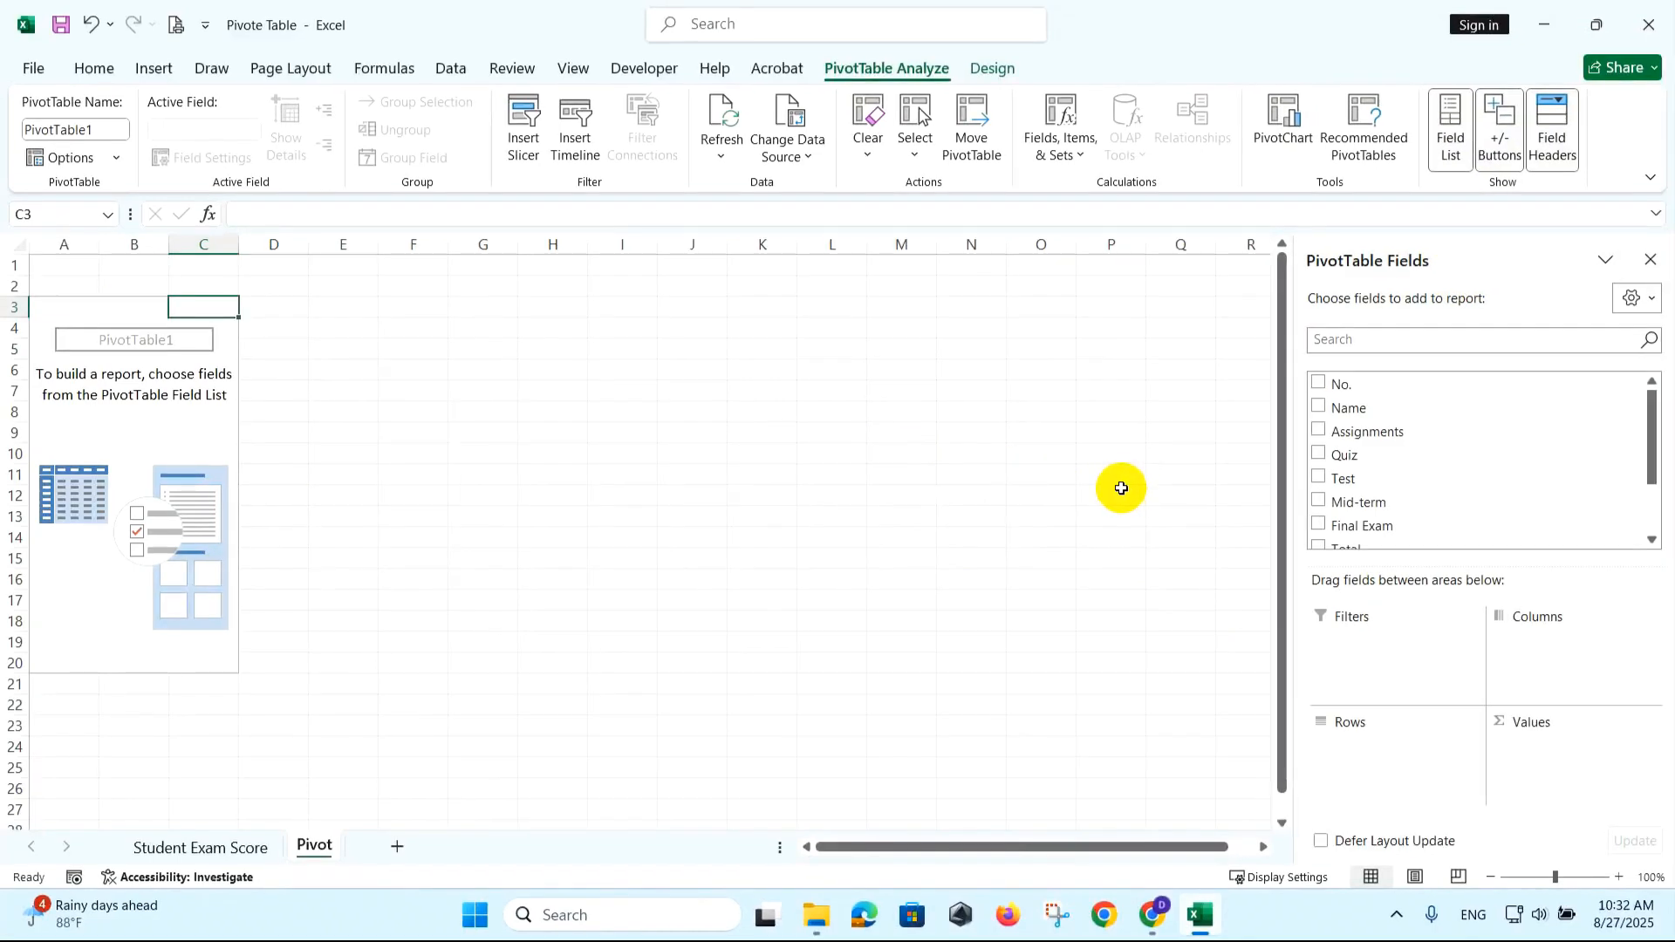
Add the Grade field to the PivotTable's rows and the Name field to its values as a count.
left_click_drag(1646, 411, 1647, 462)
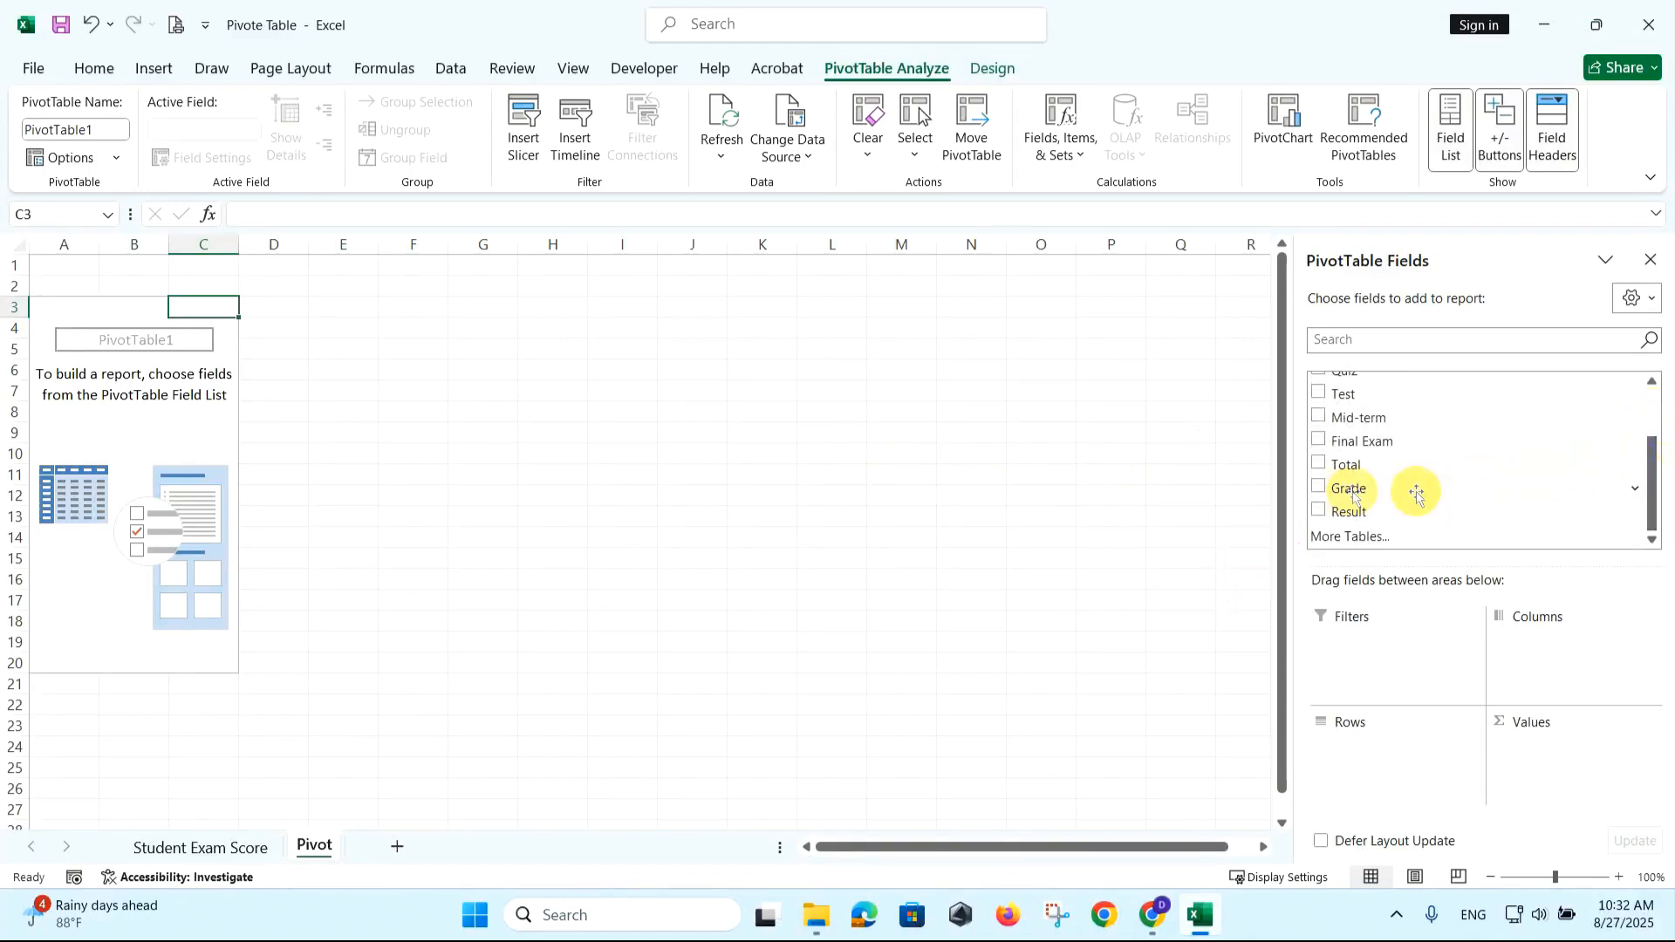
left_click_drag(1347, 490, 1414, 744)
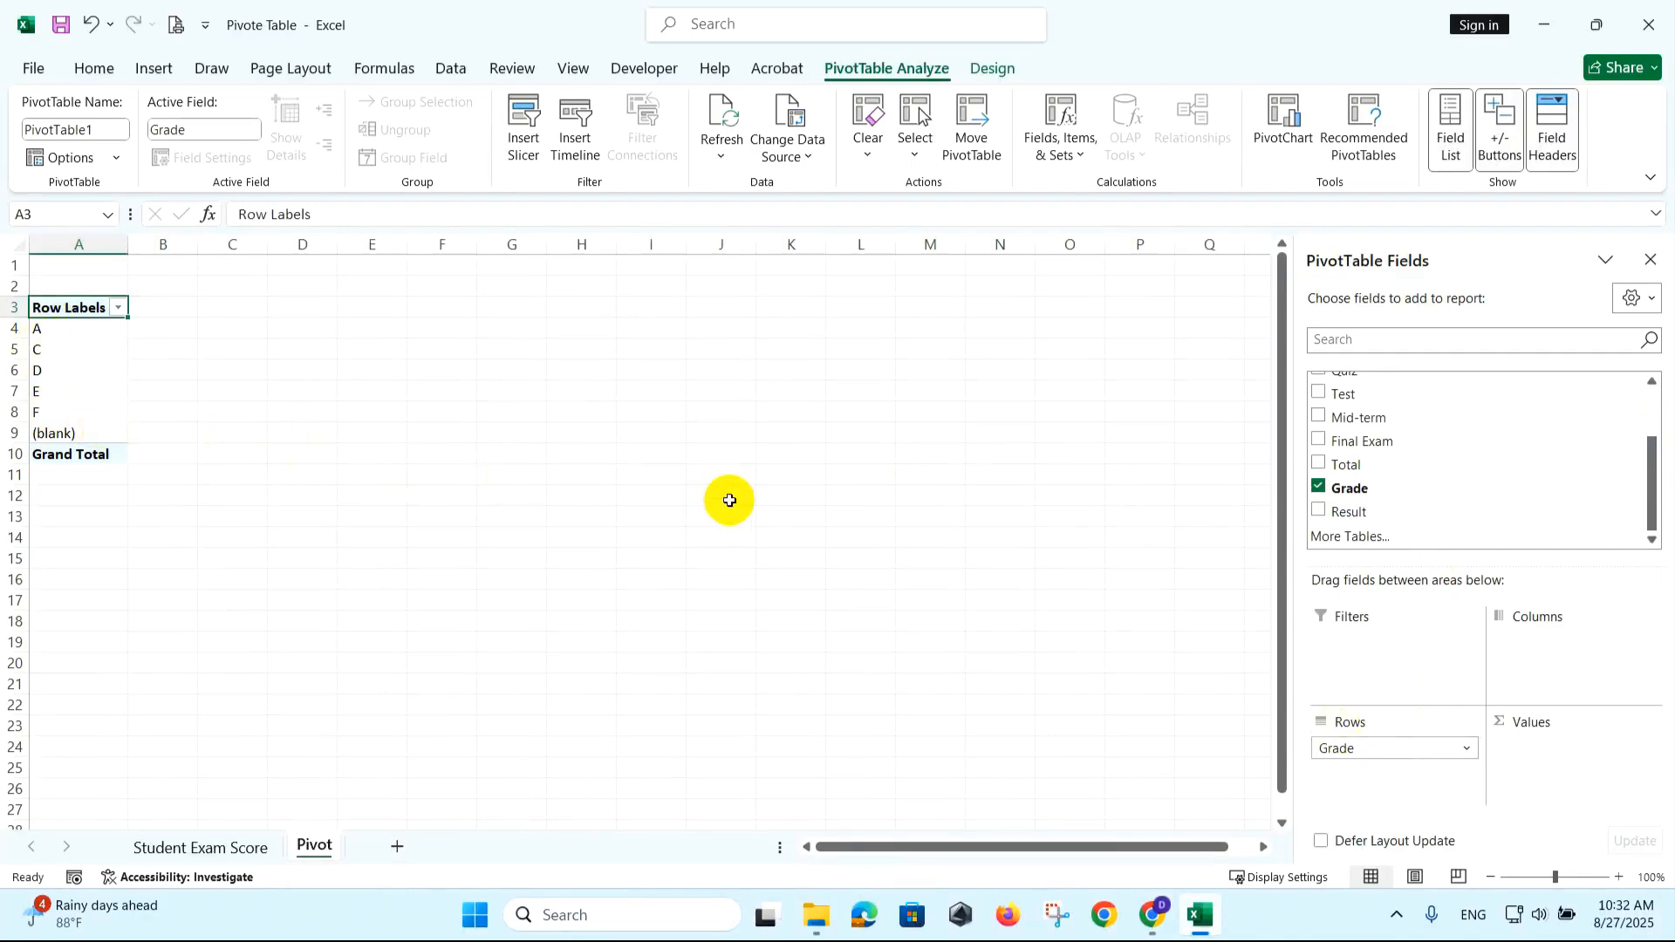
left_click_drag(1657, 511, 1655, 441)
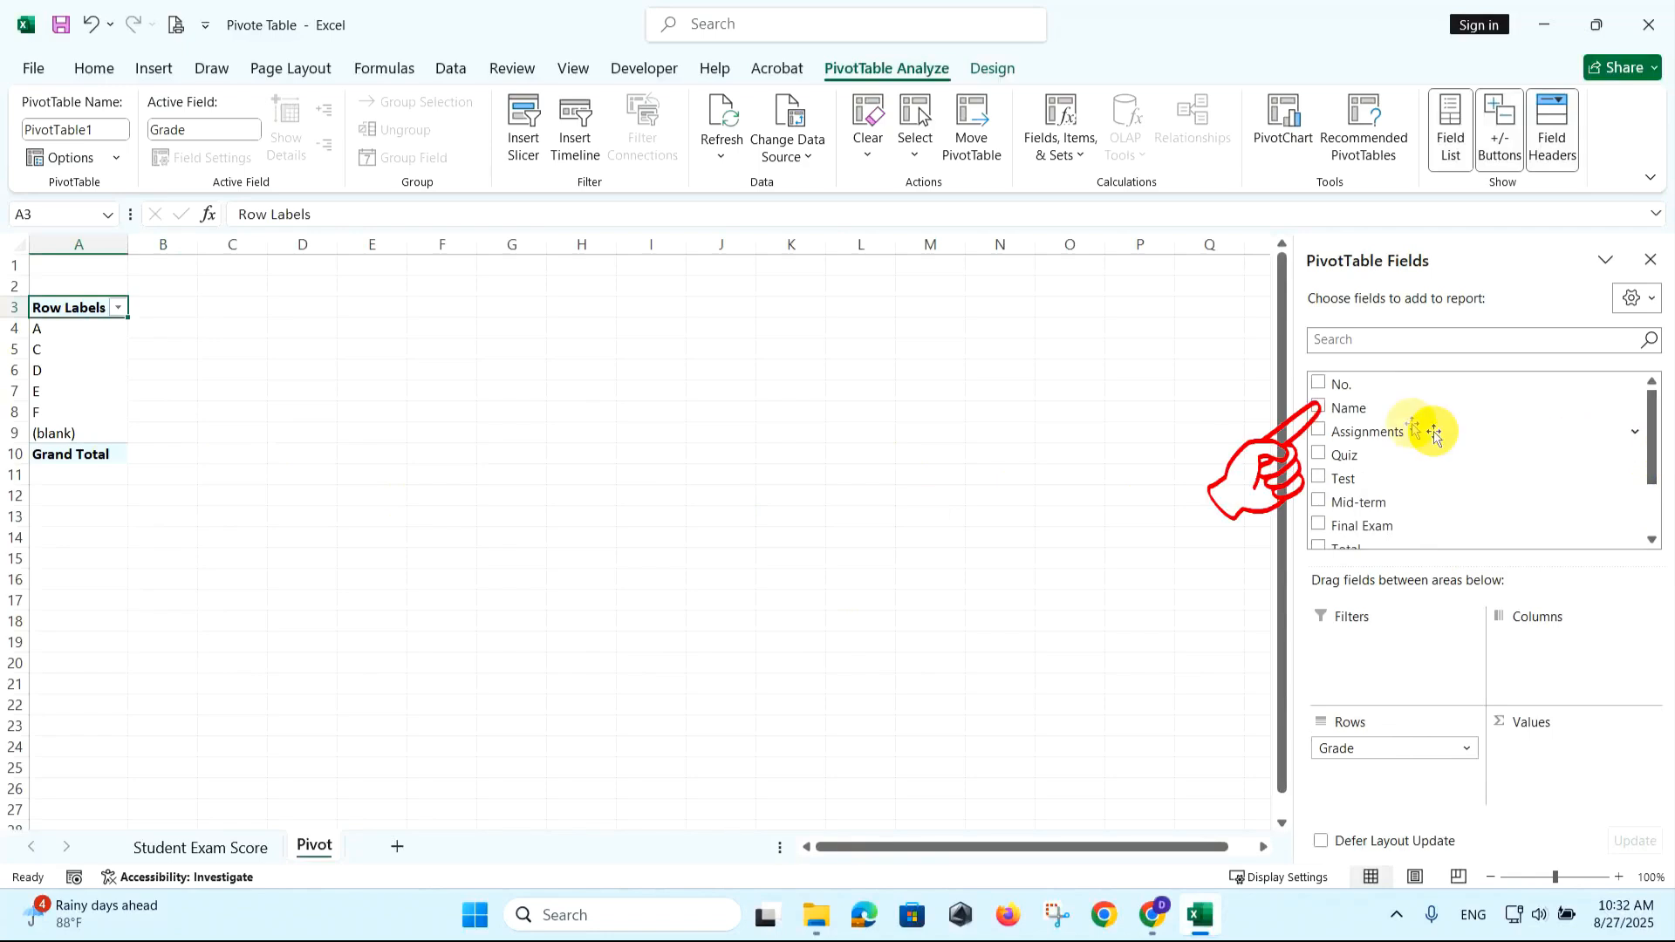
left_click_drag(1342, 414, 1527, 759)
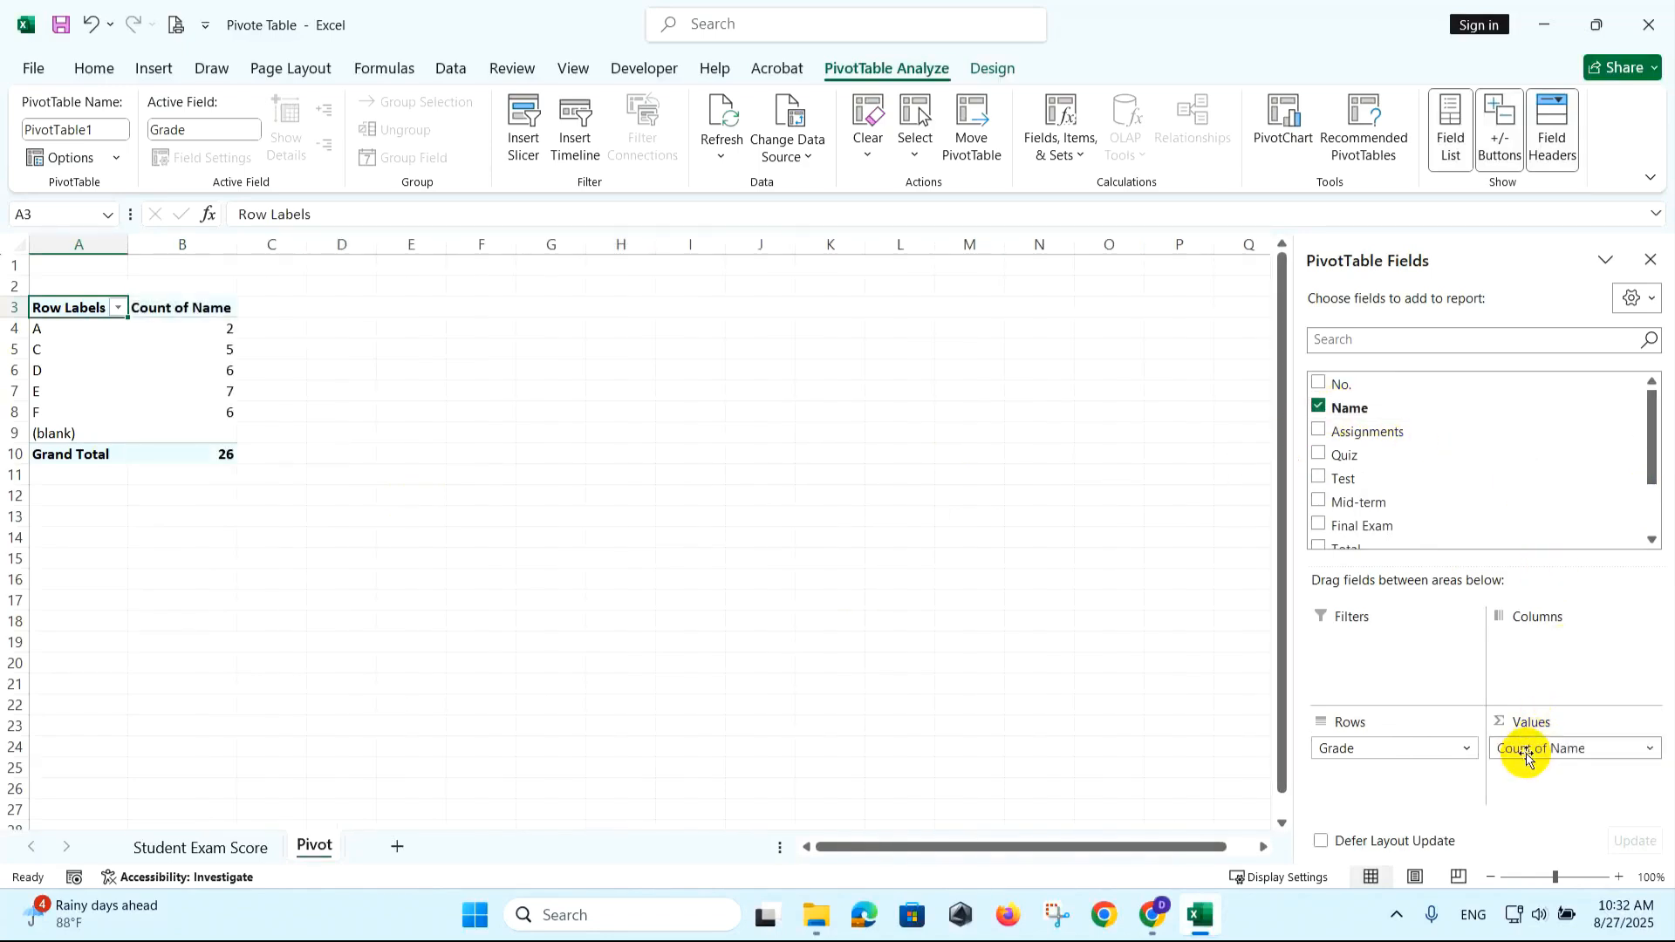
Check the PivotTable's count for grade A against the A grades in the Student Exam Score table.
left_click(194, 333)
left_click_drag(194, 334, 70, 331)
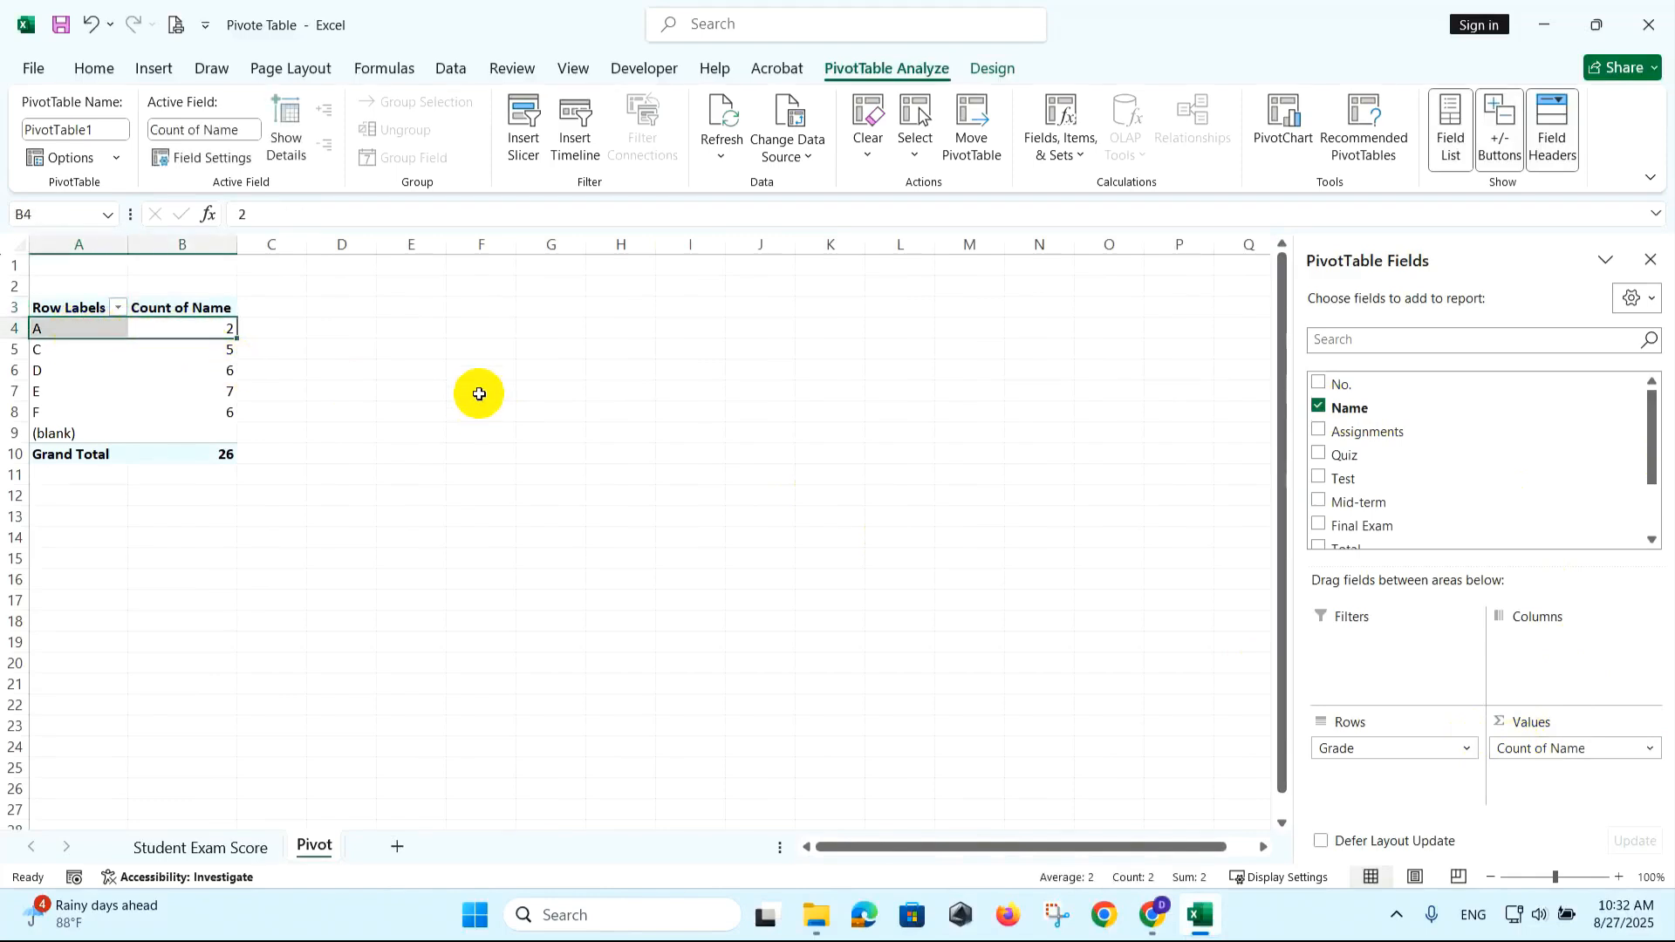
left_click(215, 848)
scroll(1067, 634, "up", 5)
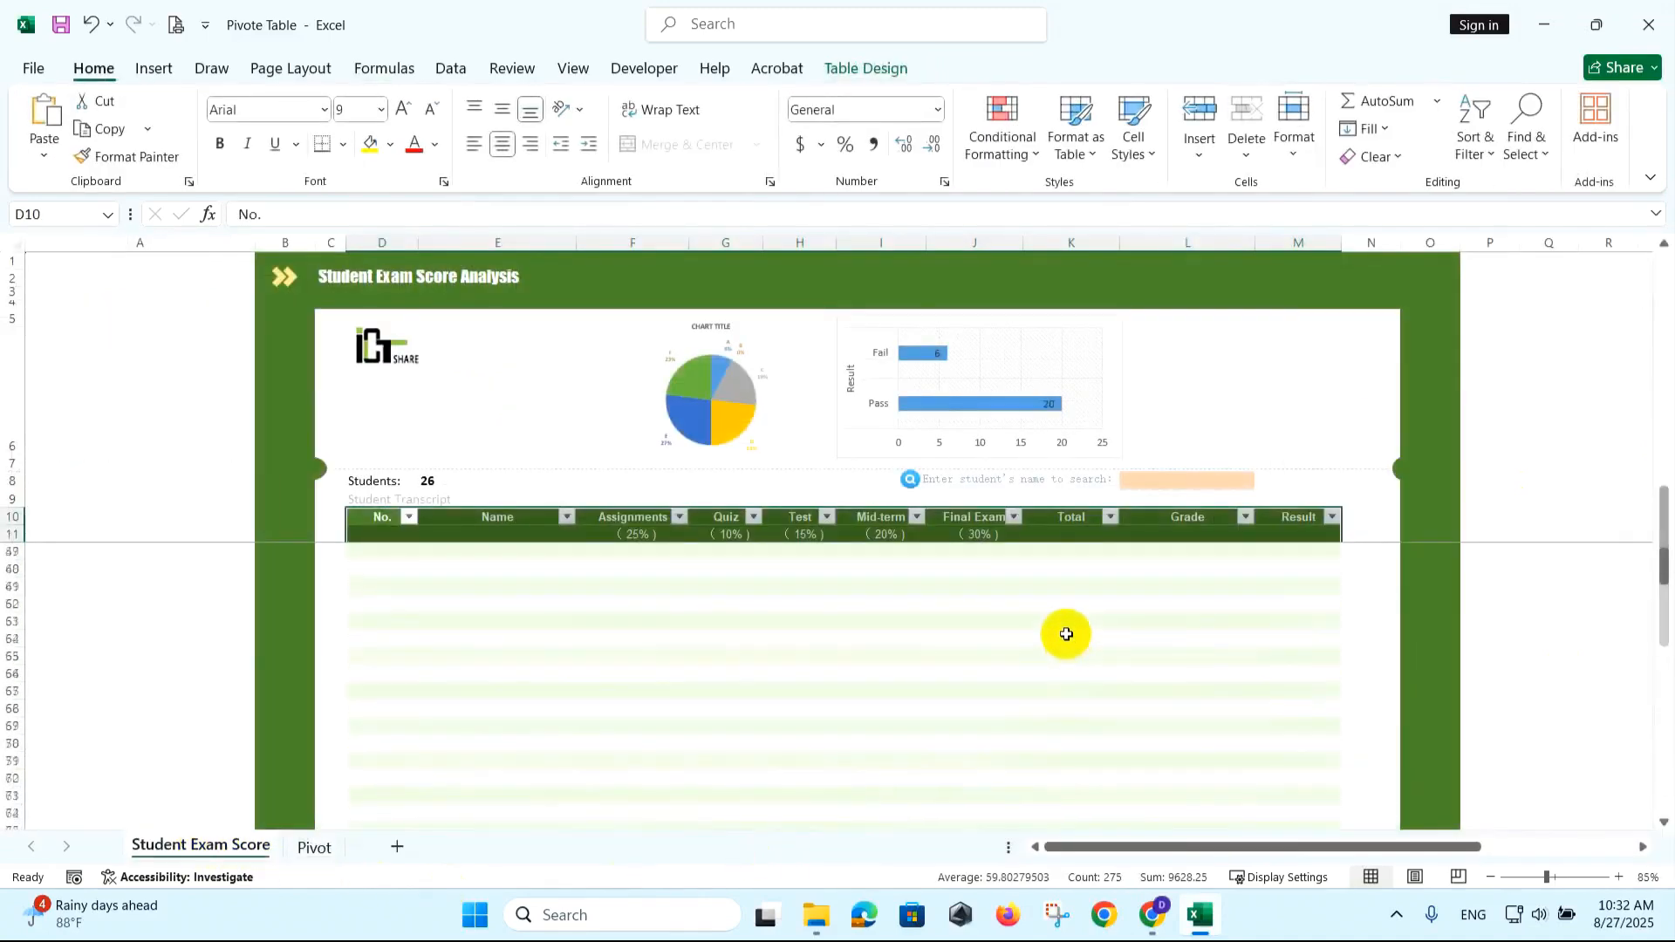
scroll(1066, 634, "up", 15)
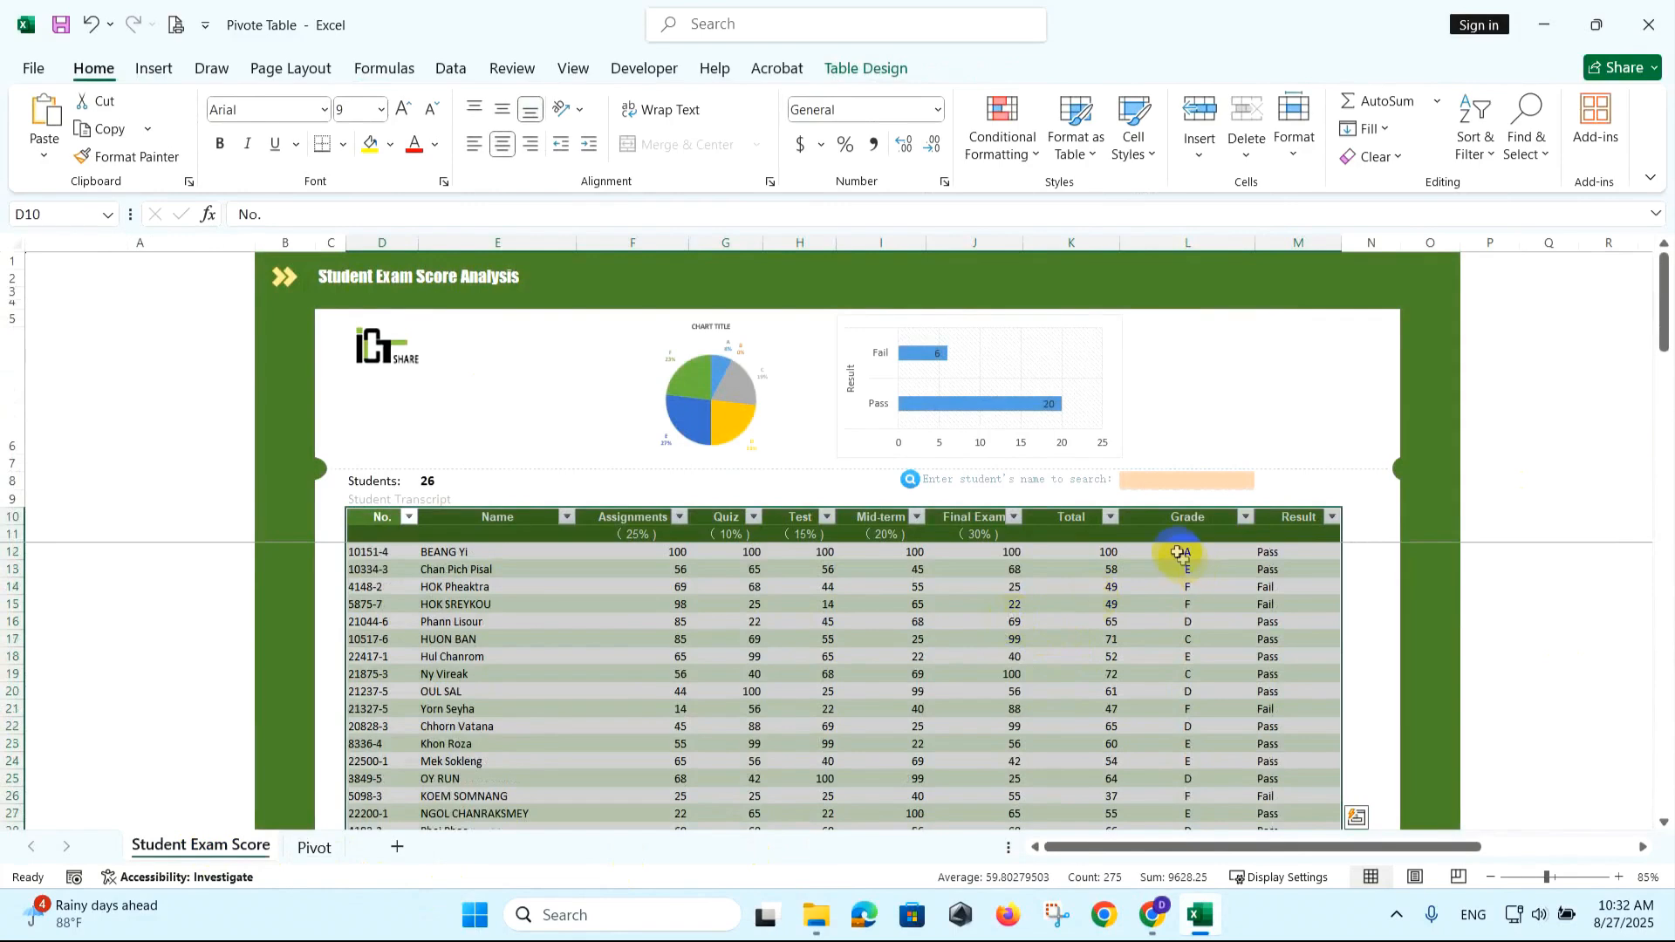
left_click(1182, 555)
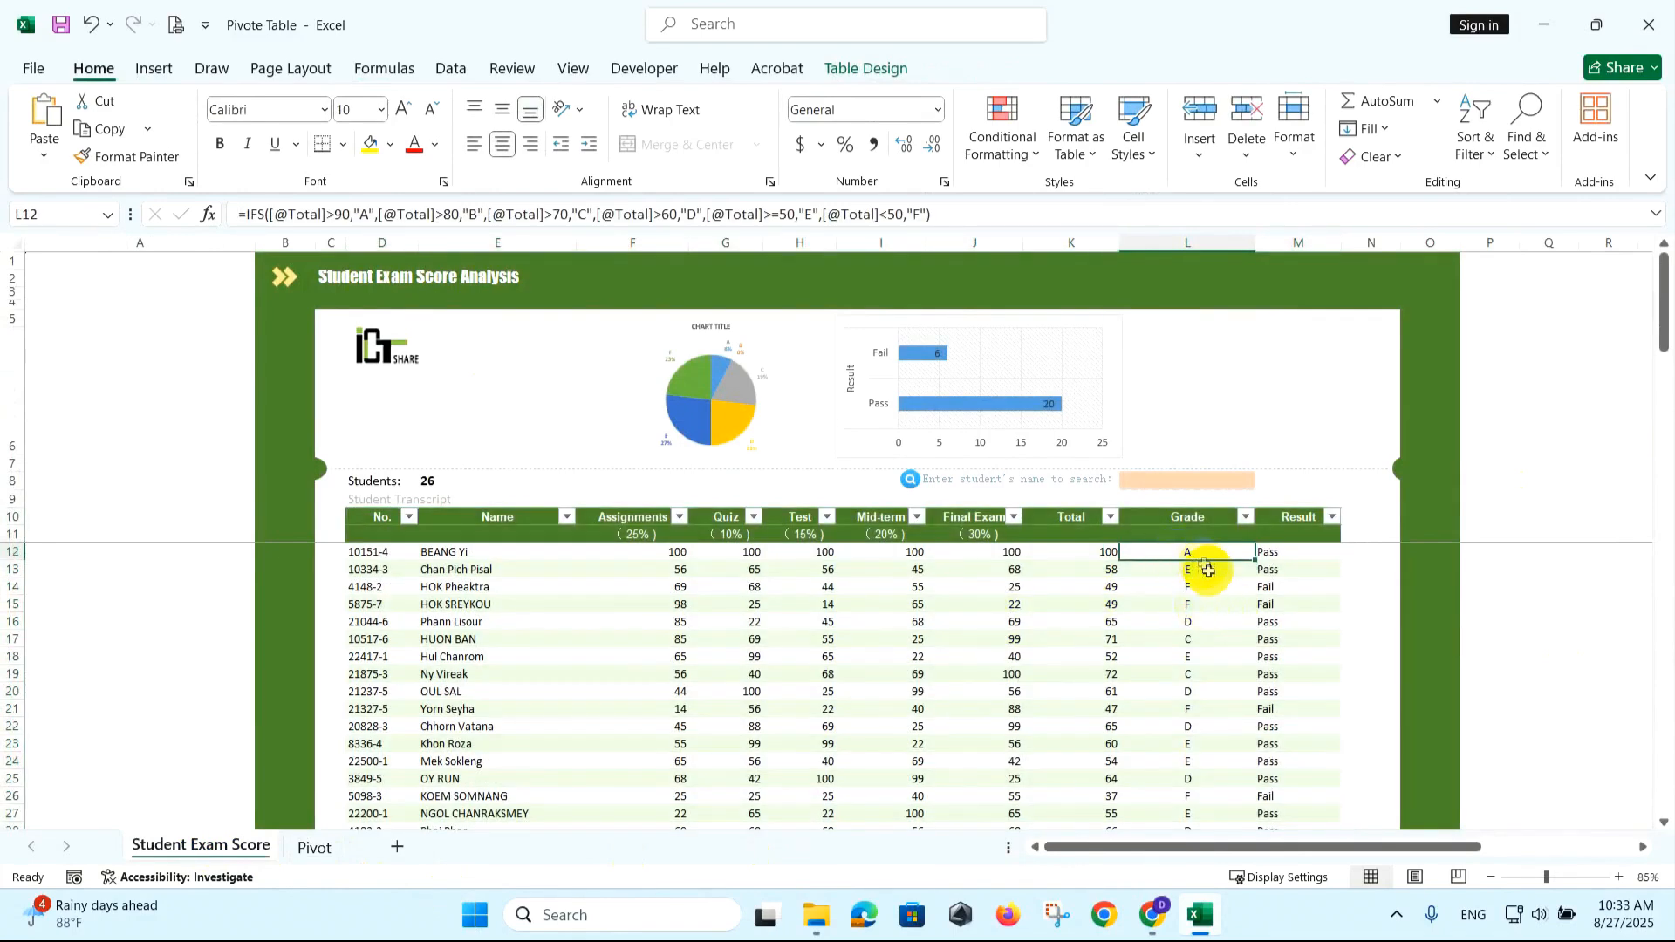
scroll(1207, 585, "down", 5)
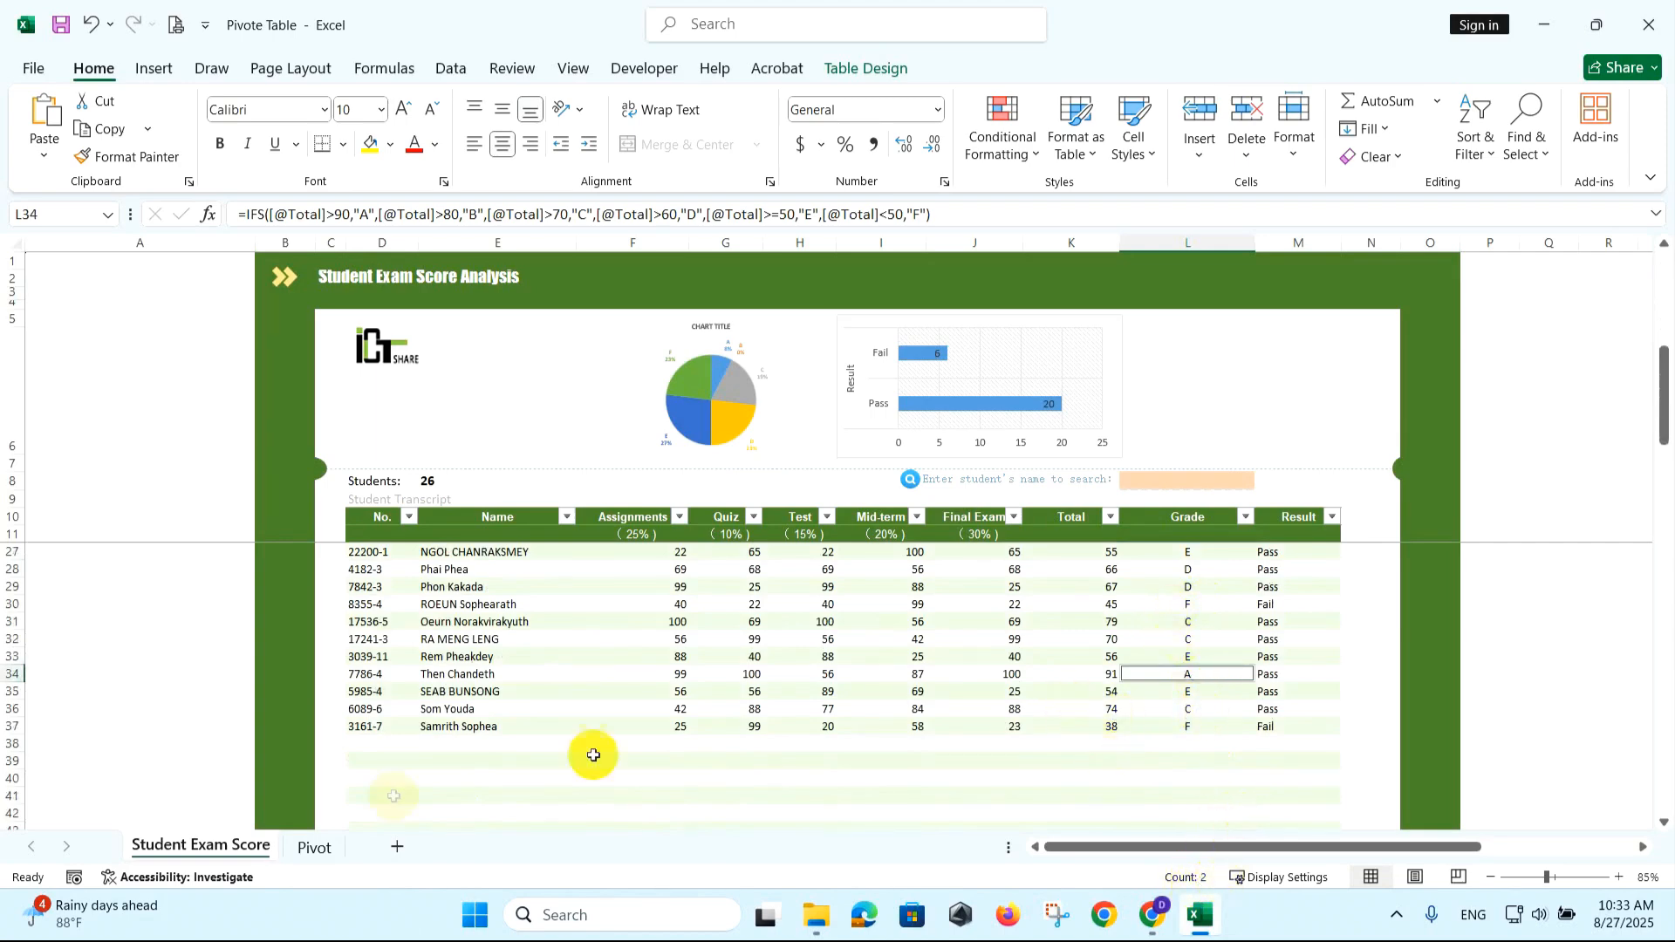
left_click(314, 847)
left_click(213, 330)
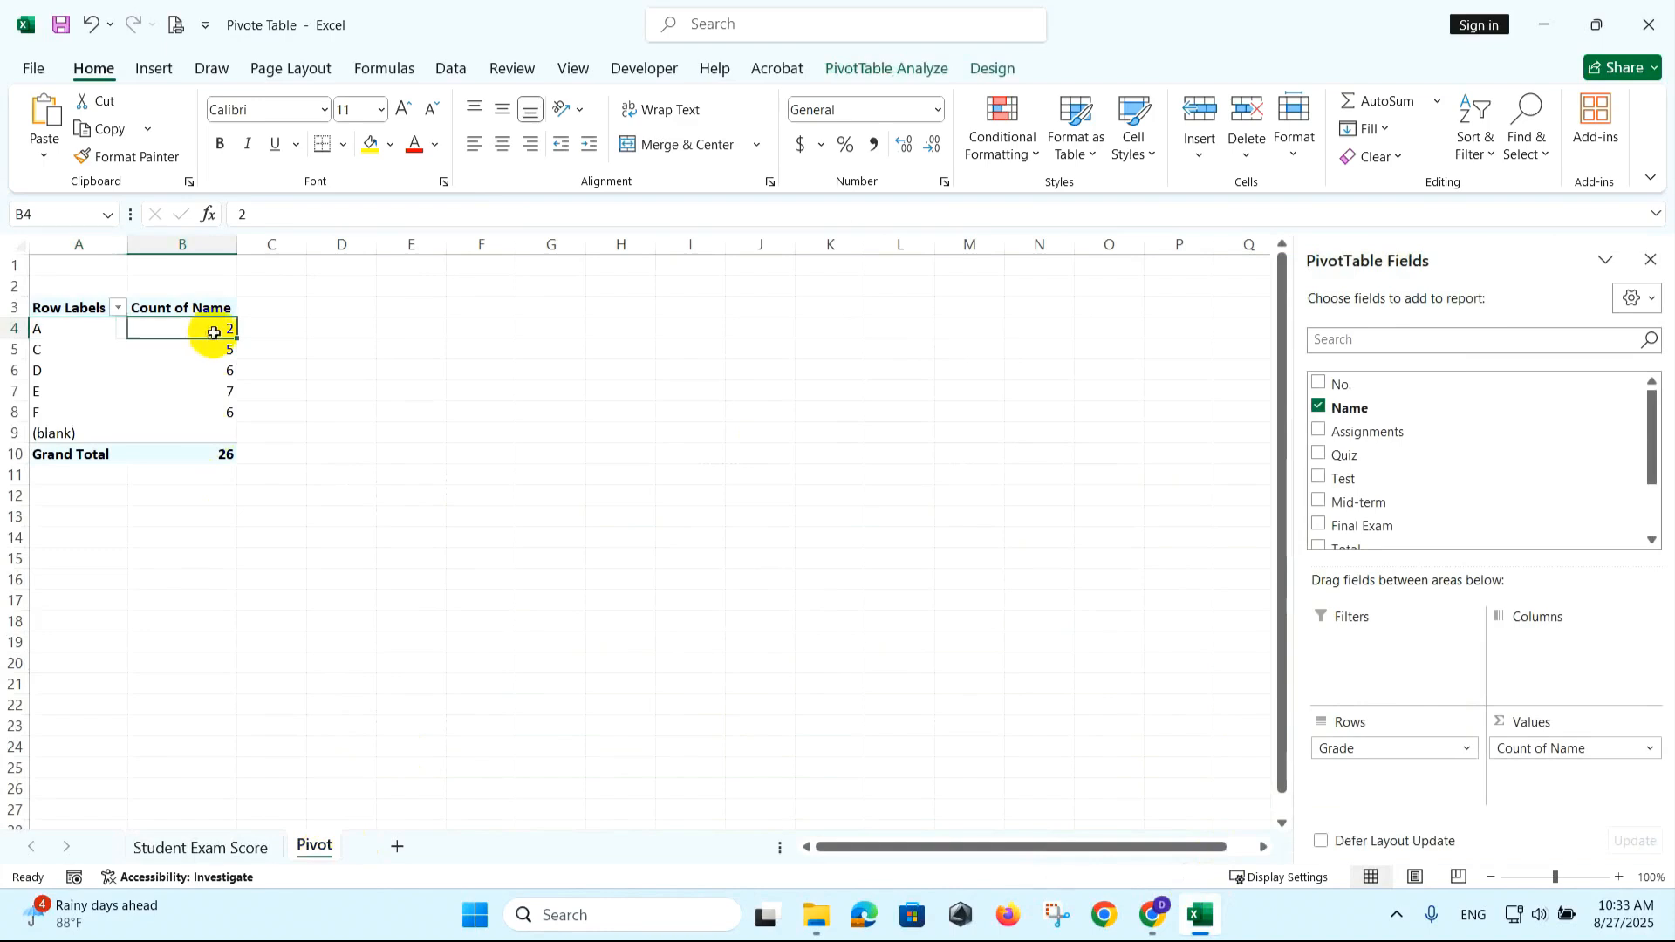
Insert a second PivotTable from the Student Exam Score table, placed on the existing Pivot worksheet at cell D3.
left_click(340, 310)
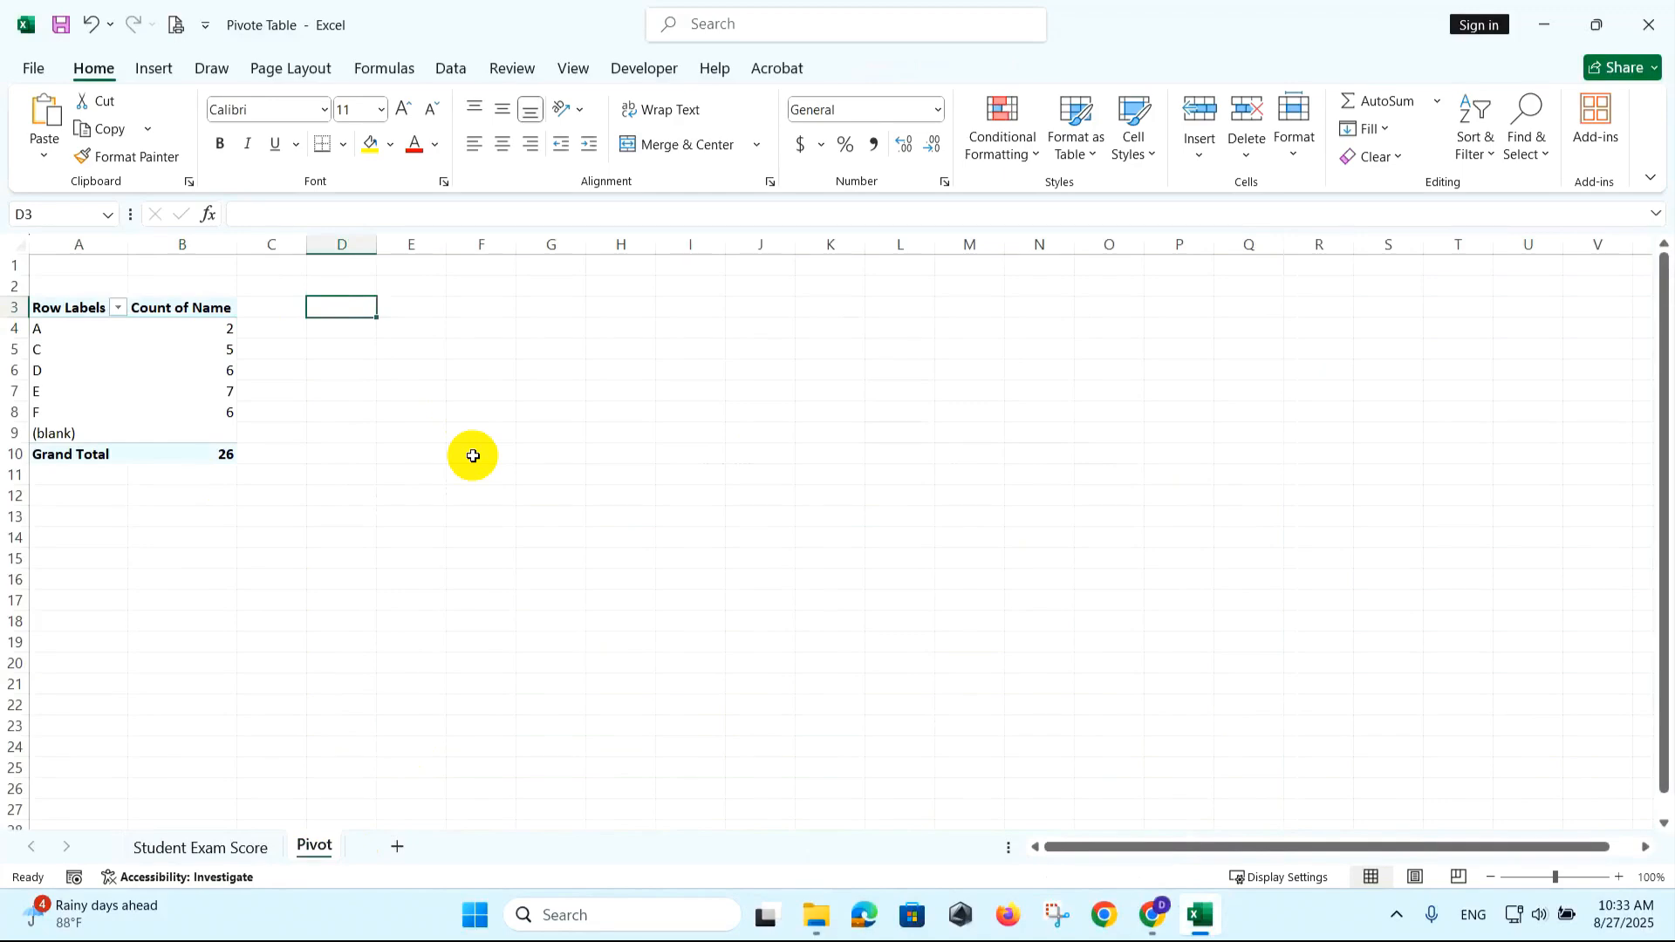
left_click(202, 848)
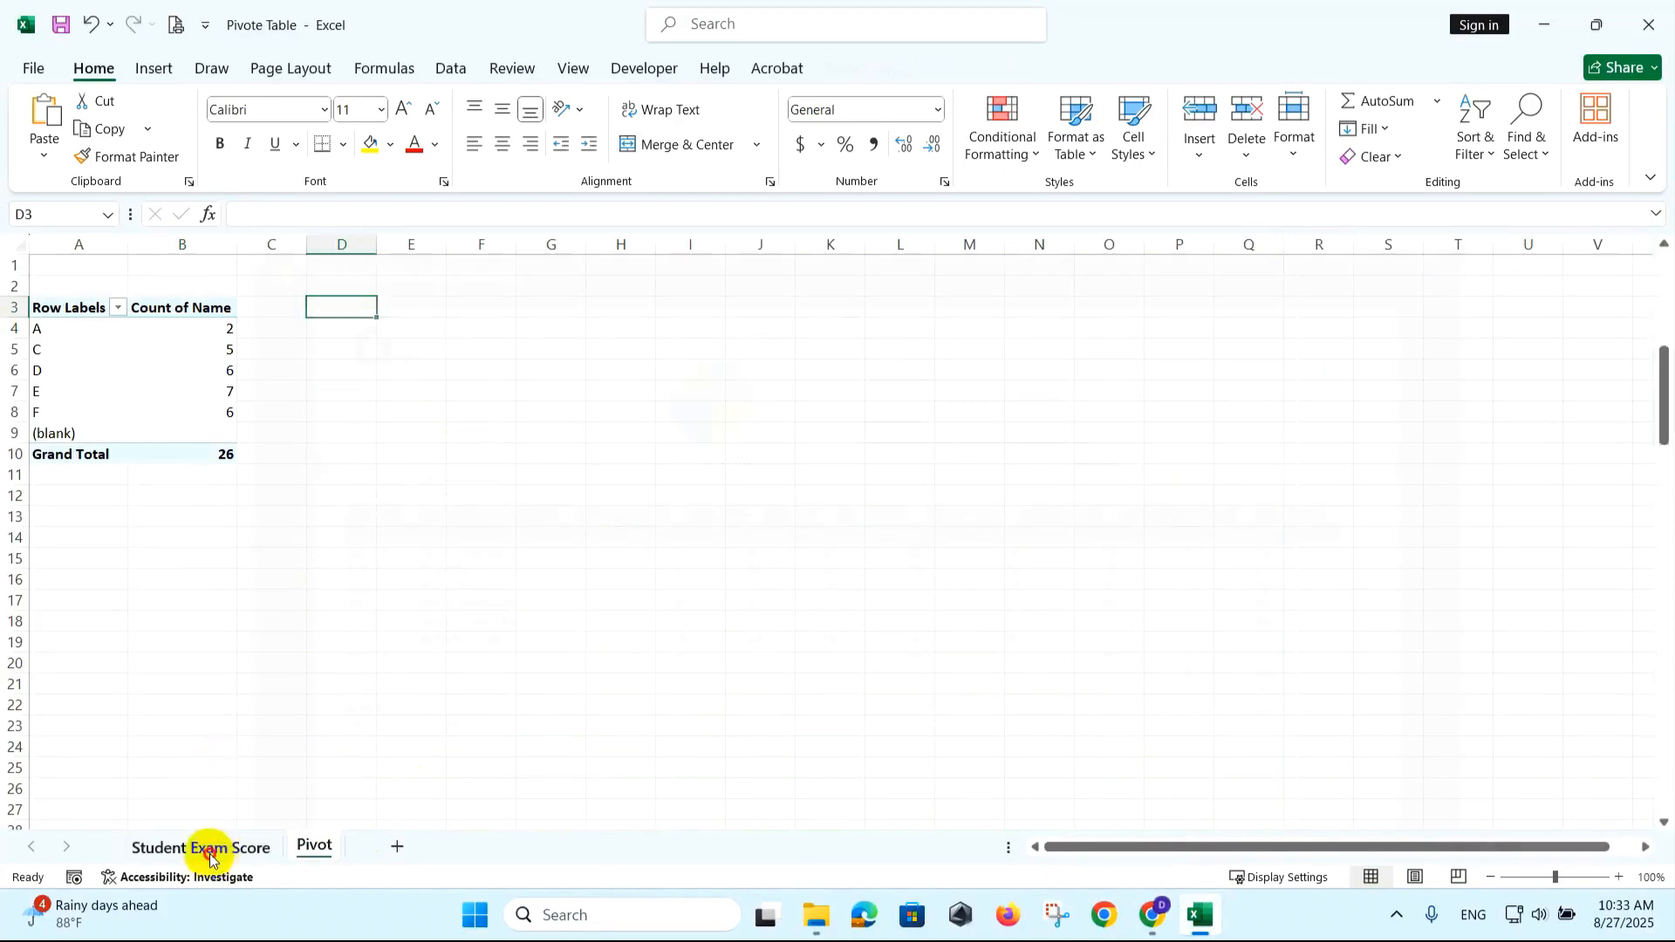
scroll(897, 643, "up", 5)
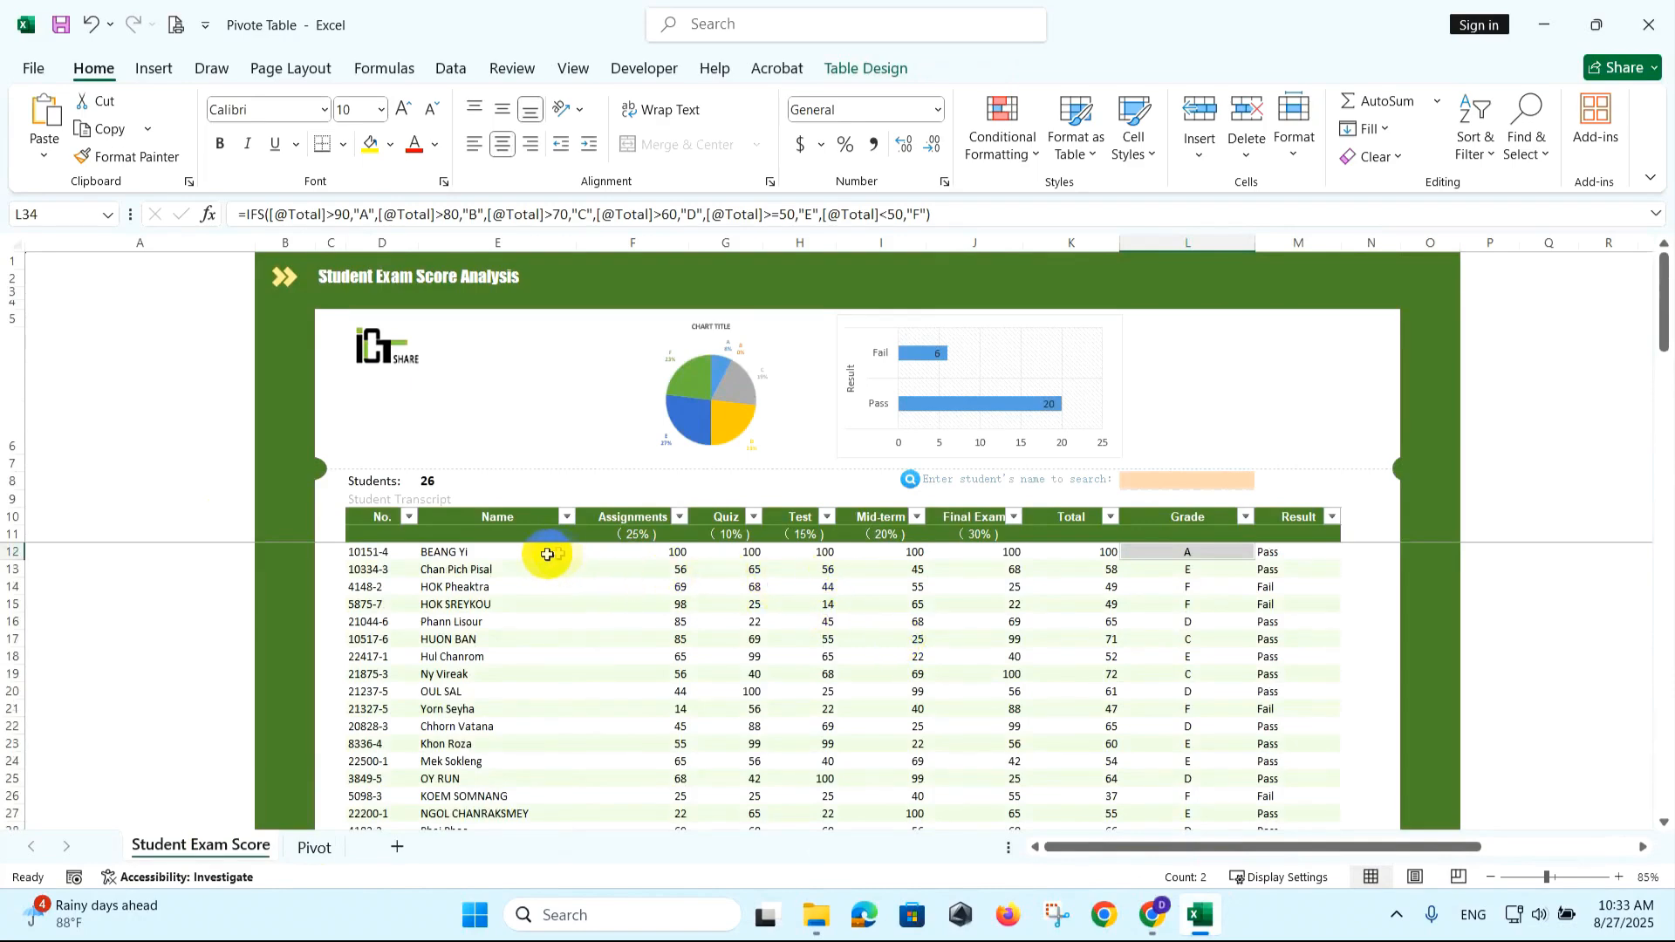
left_click(511, 555)
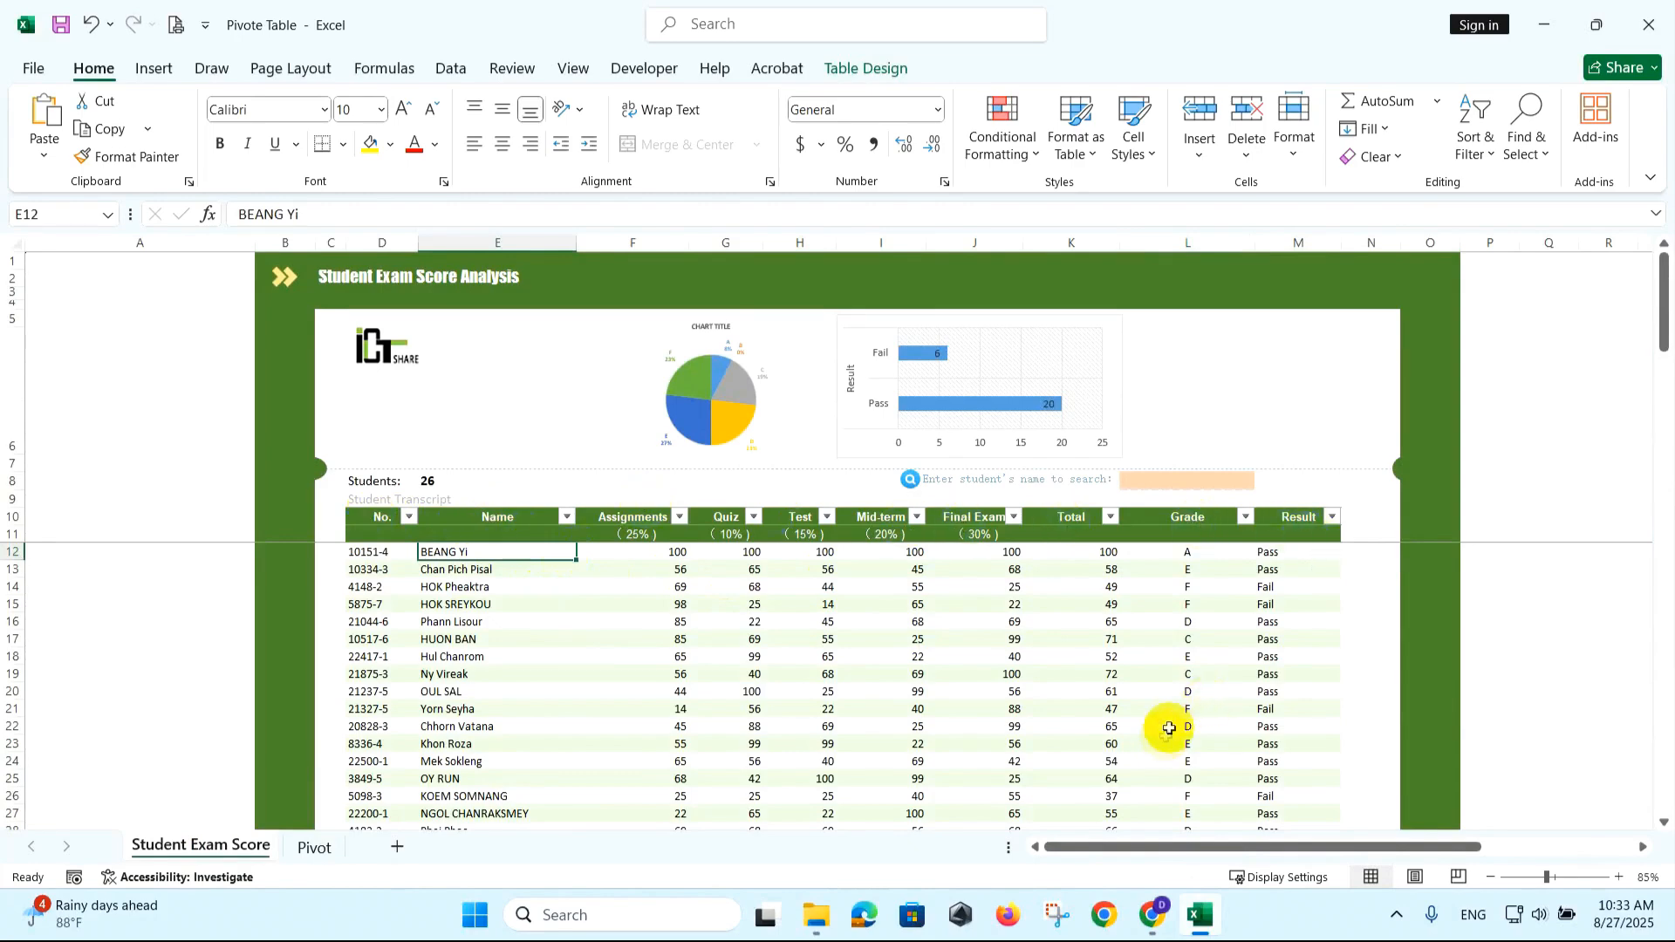
left_click(864, 69)
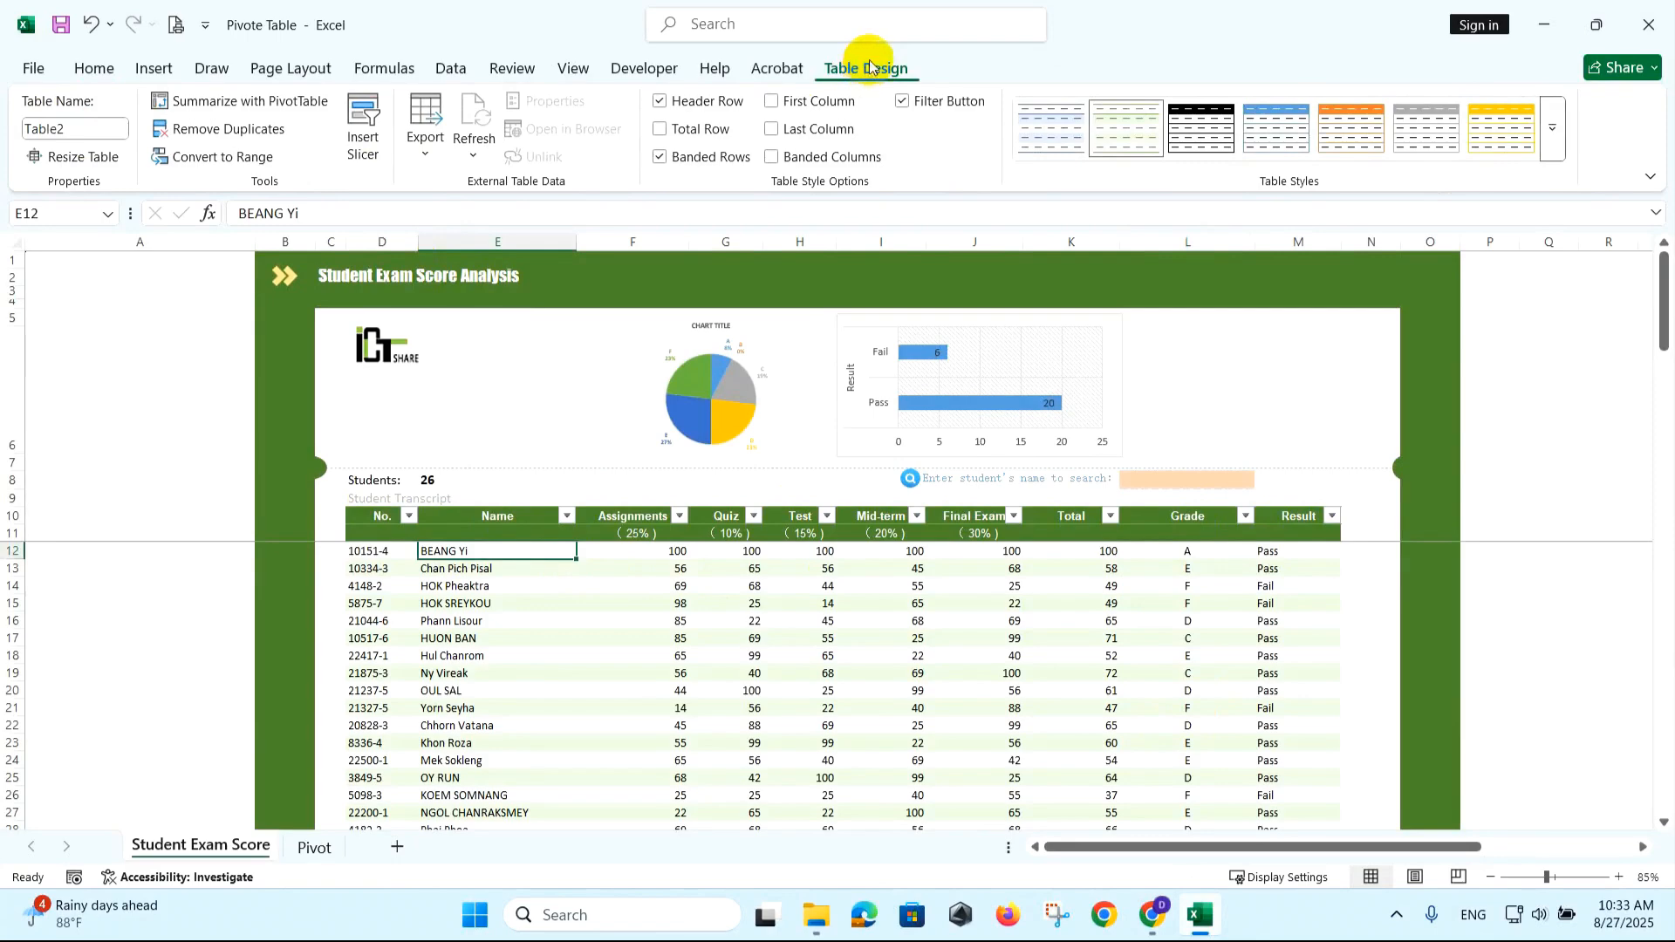
left_click(238, 103)
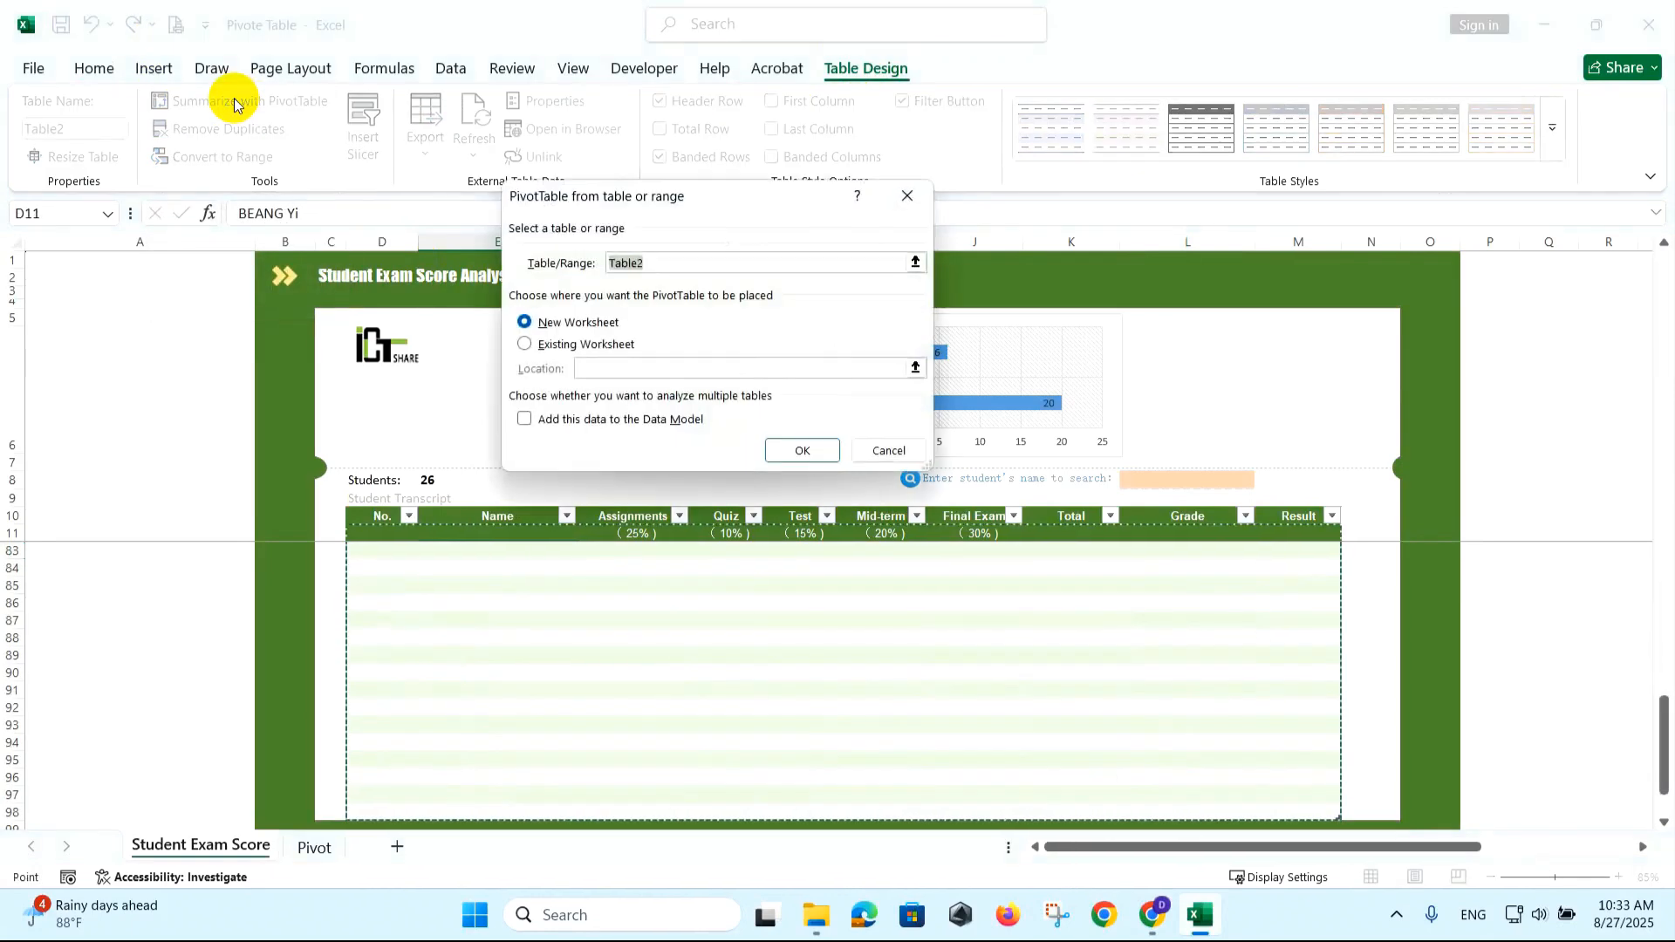
left_click(542, 346)
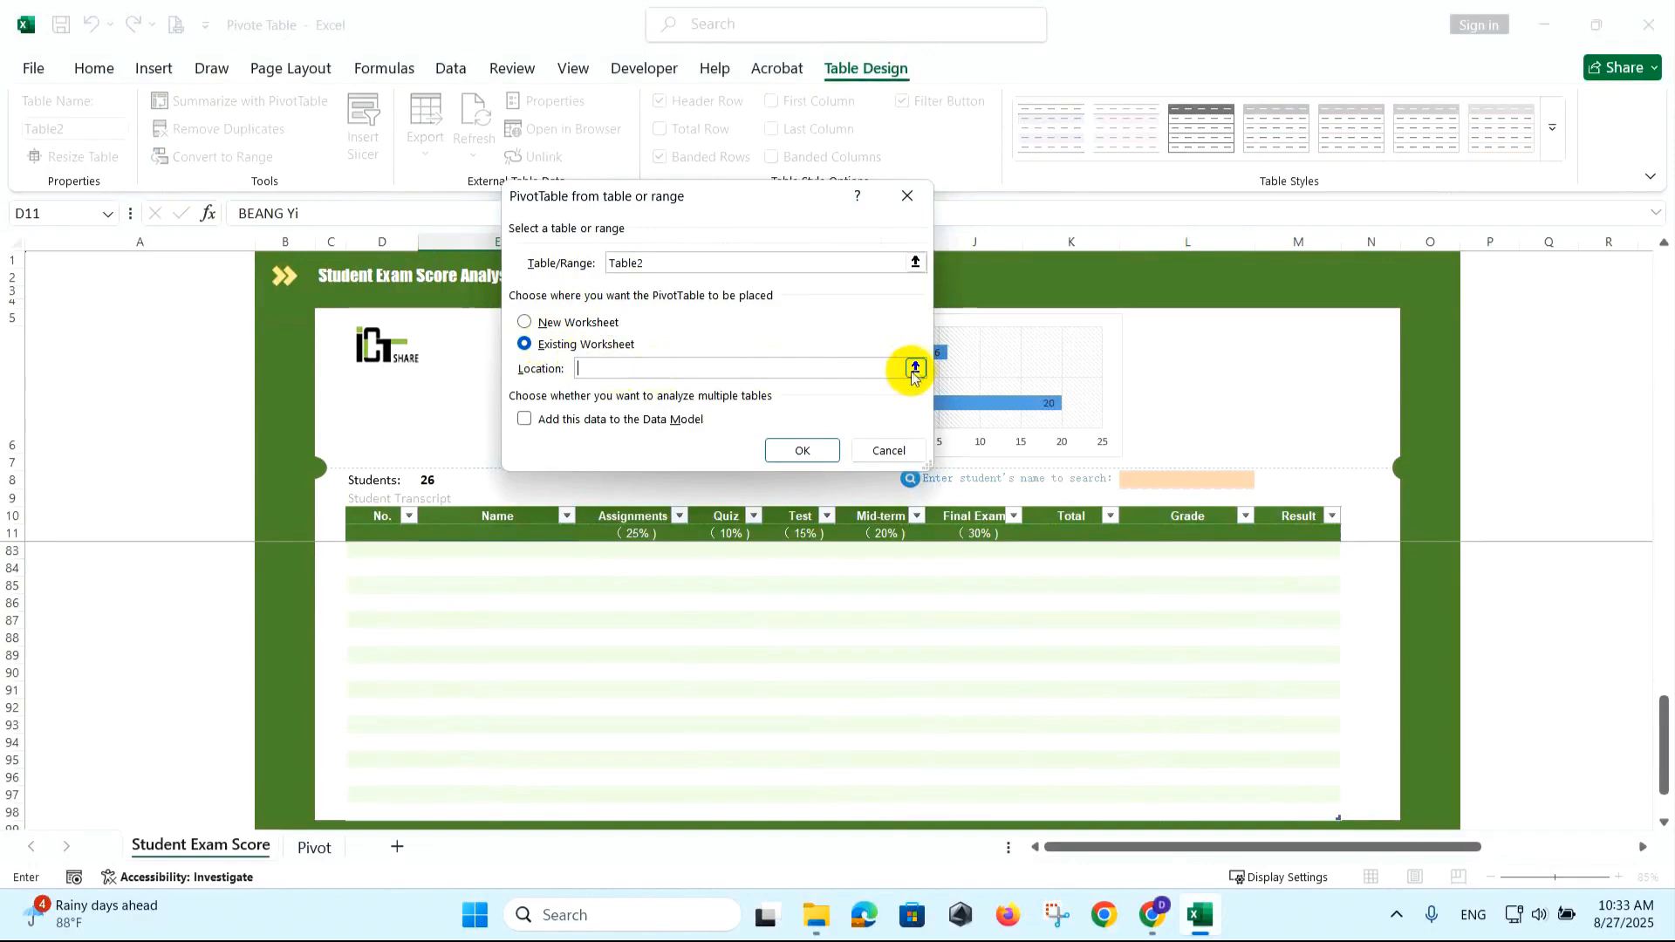
left_click(914, 368)
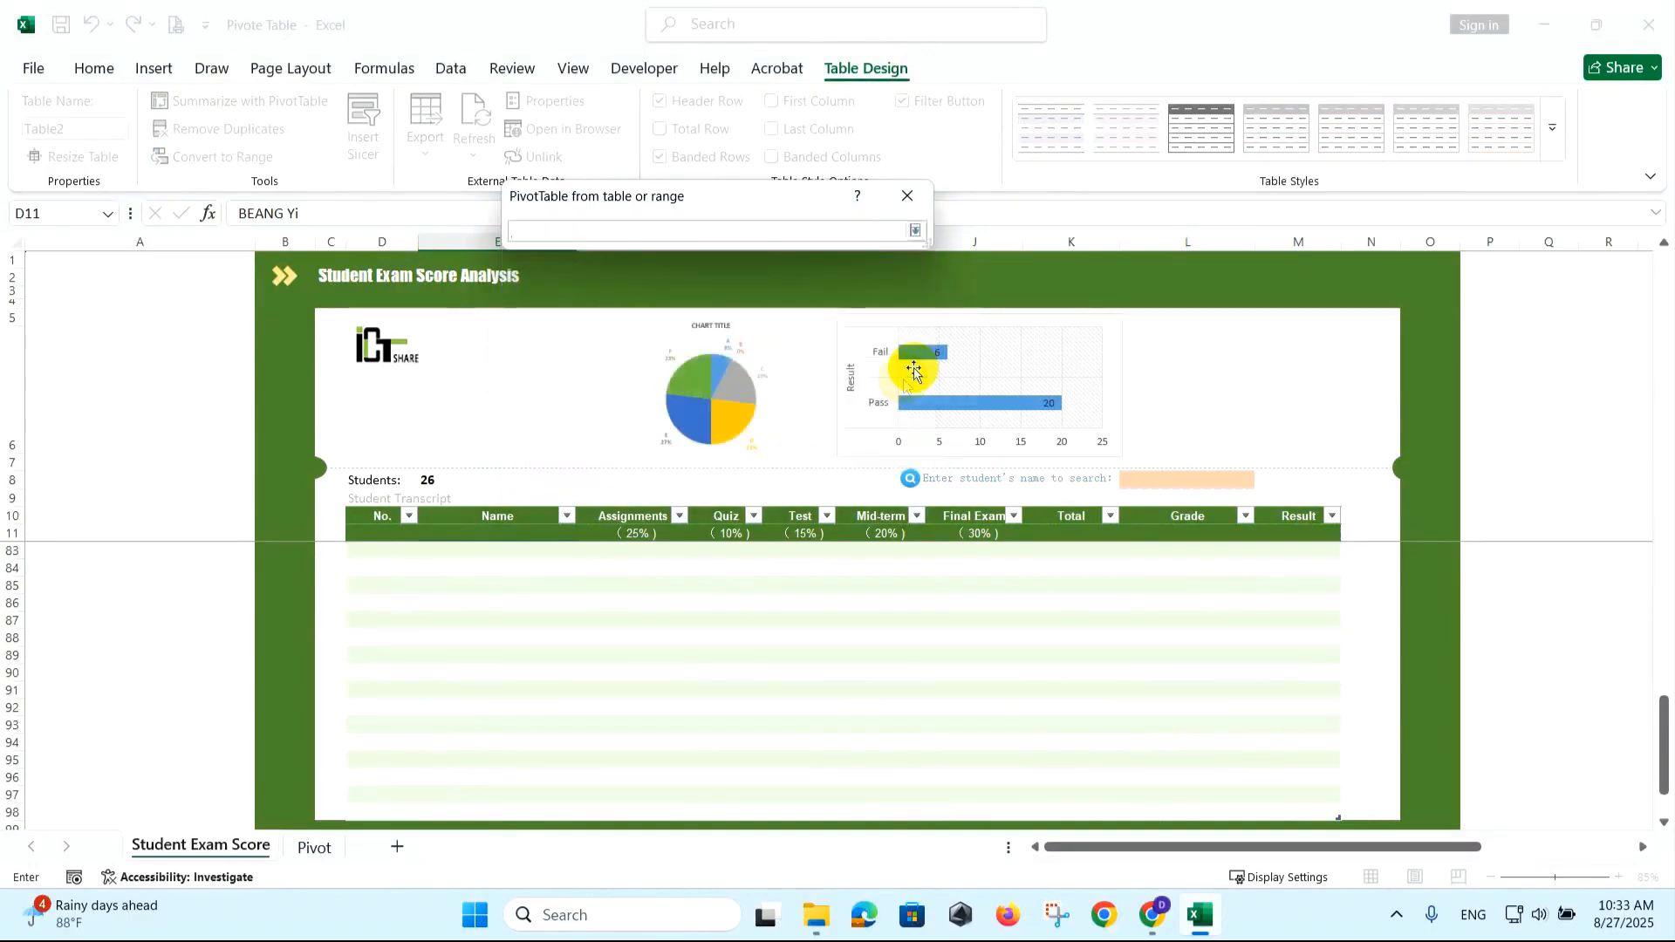
left_click(313, 862)
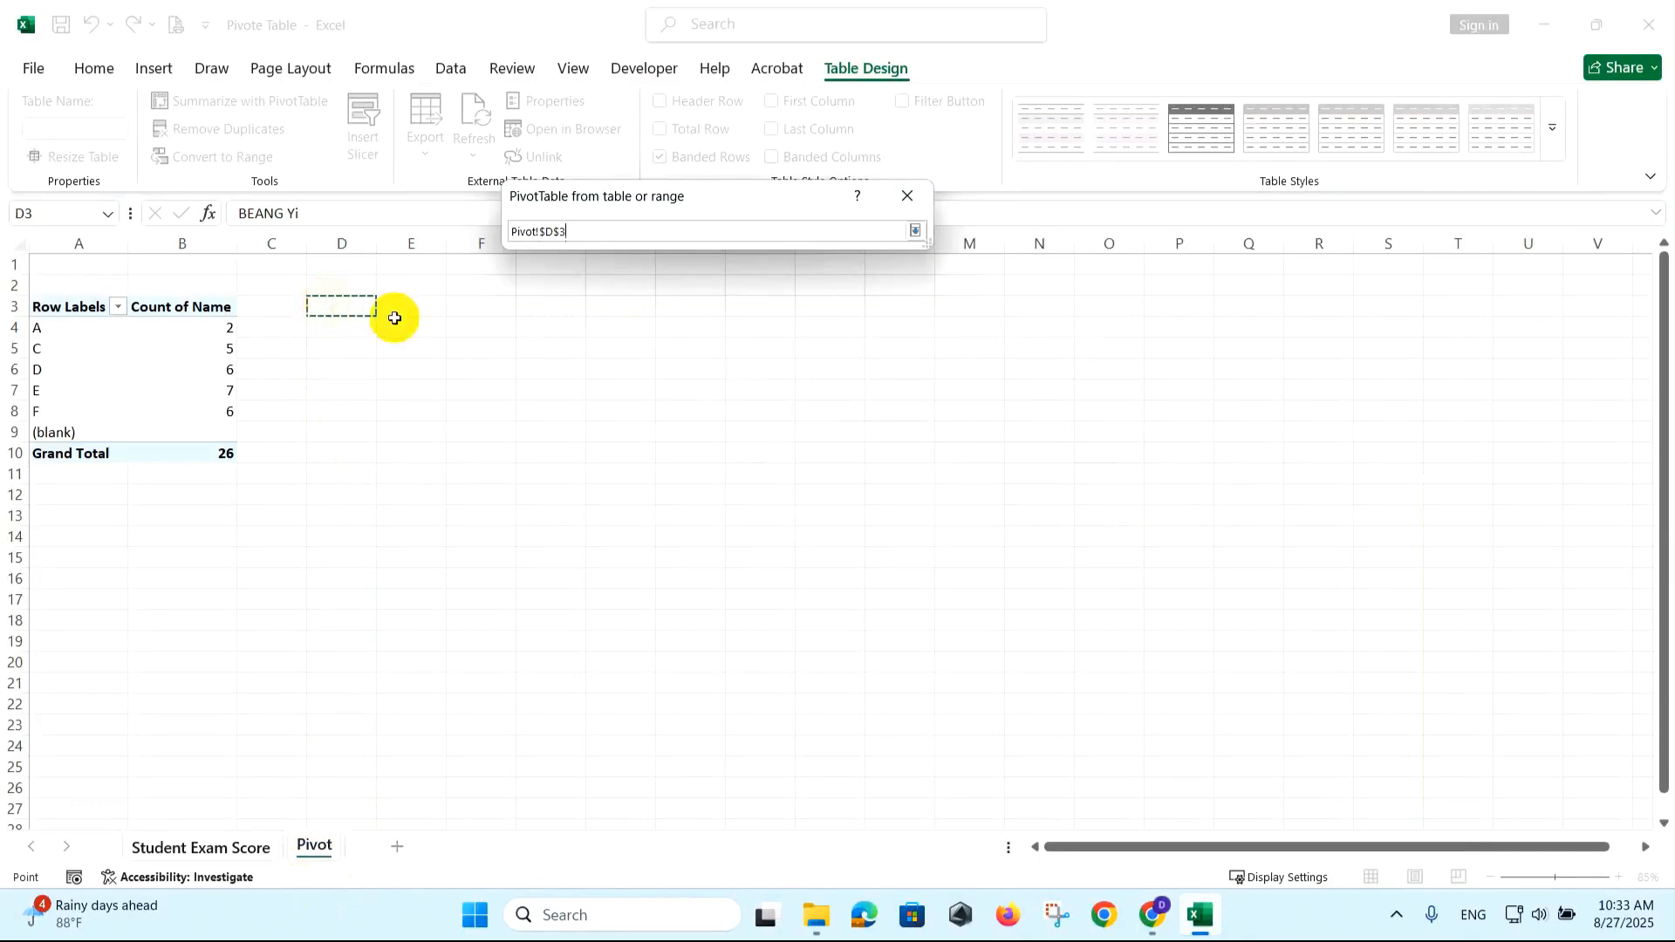
left_click(914, 231)
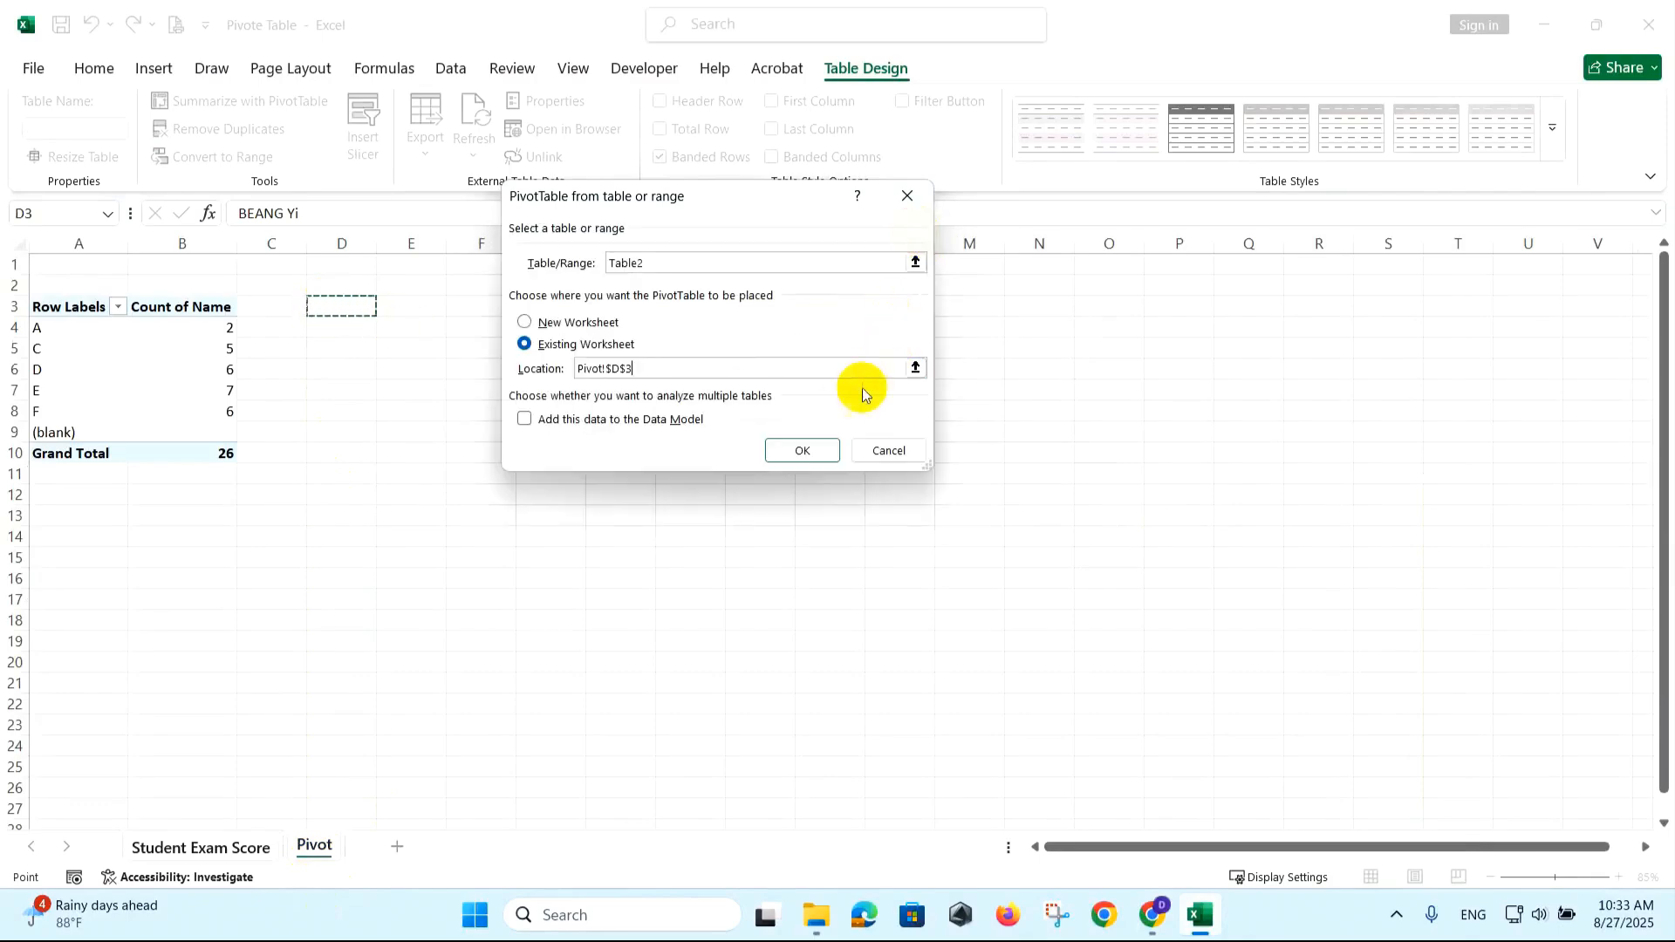
left_click(802, 453)
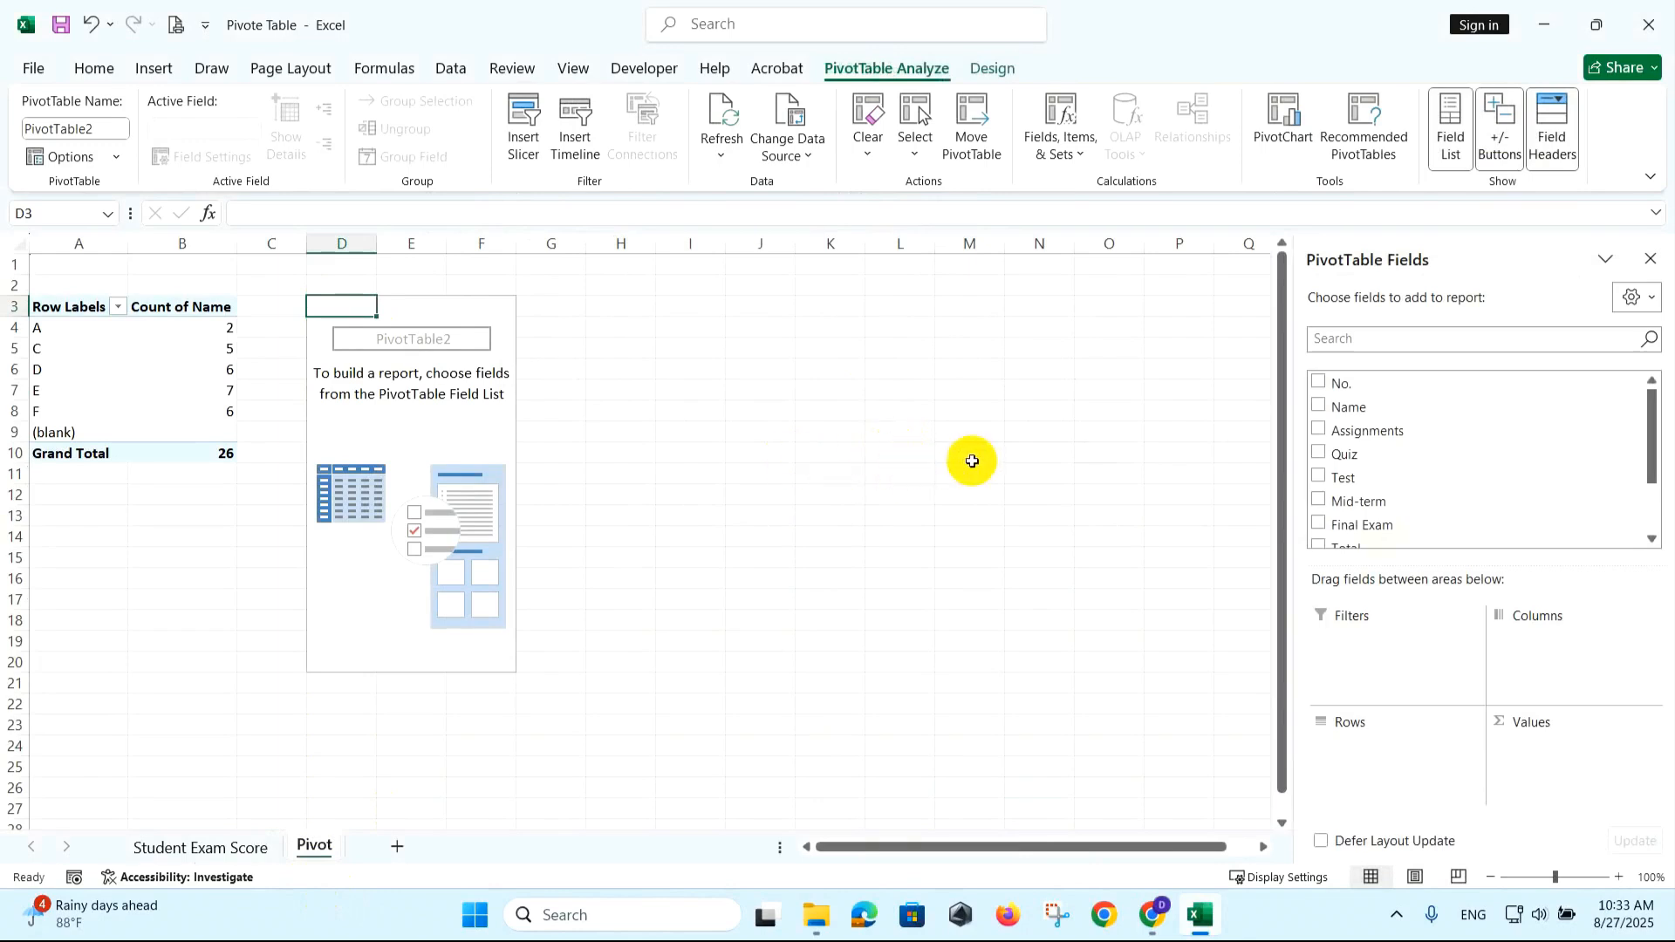
Add the Result field to the new PivotTable's rows and Name to its values as a count, and close the field list.
left_click_drag(1637, 430, 1651, 491)
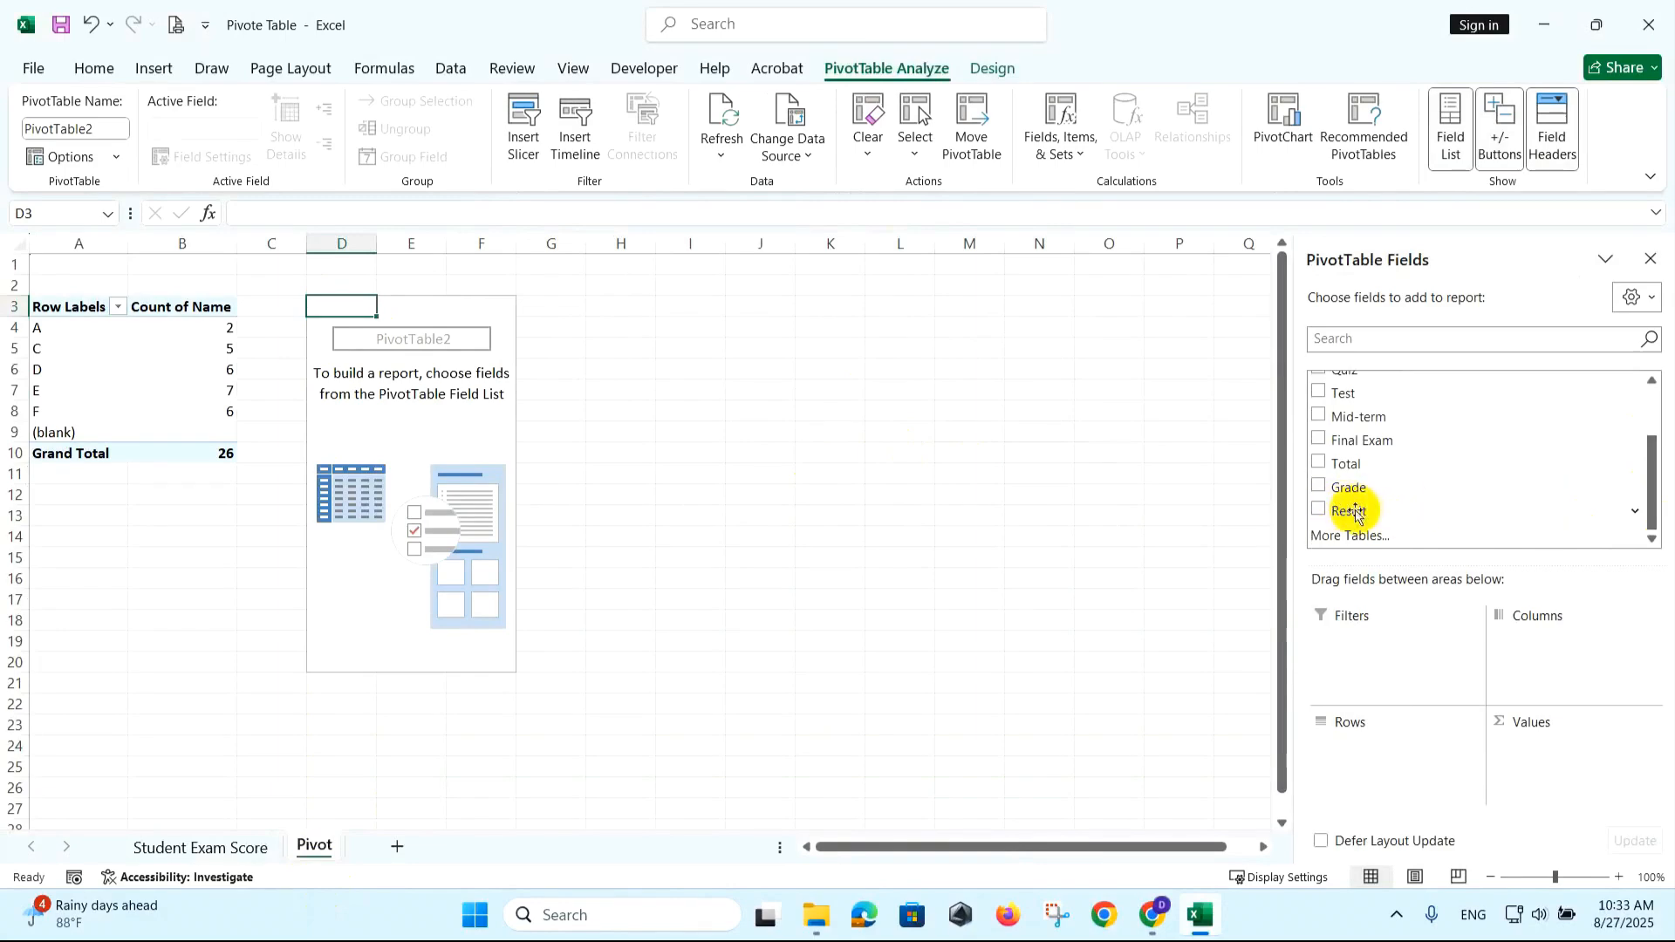
left_click_drag(1351, 512, 1402, 773)
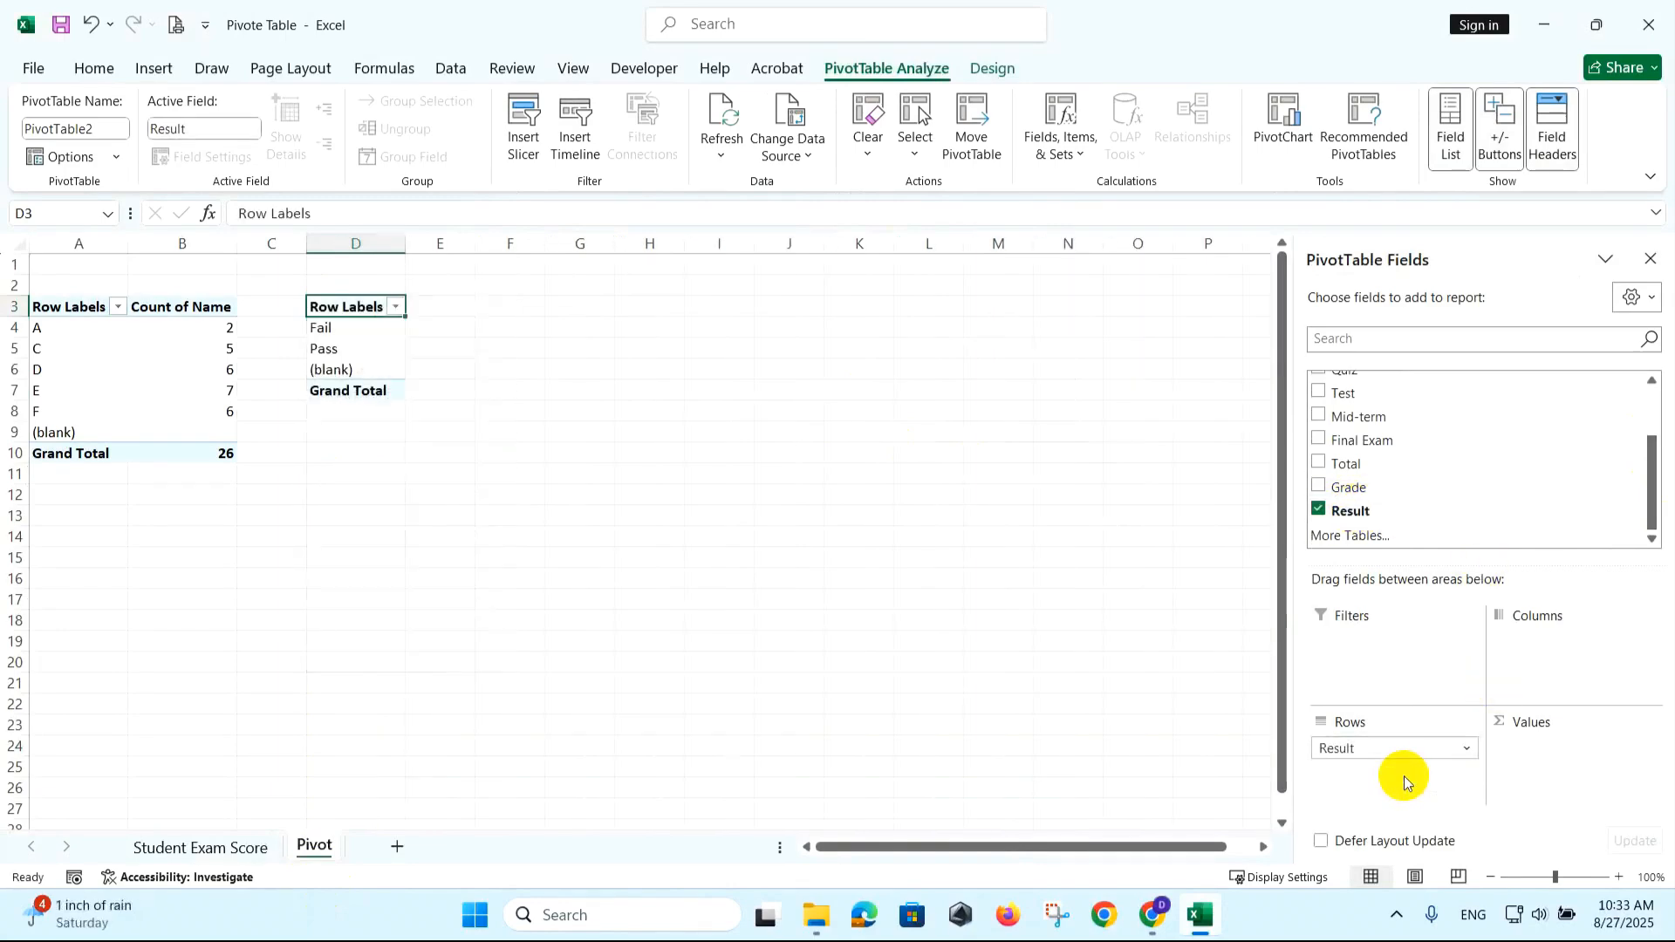
left_click_drag(1656, 521, 1657, 472)
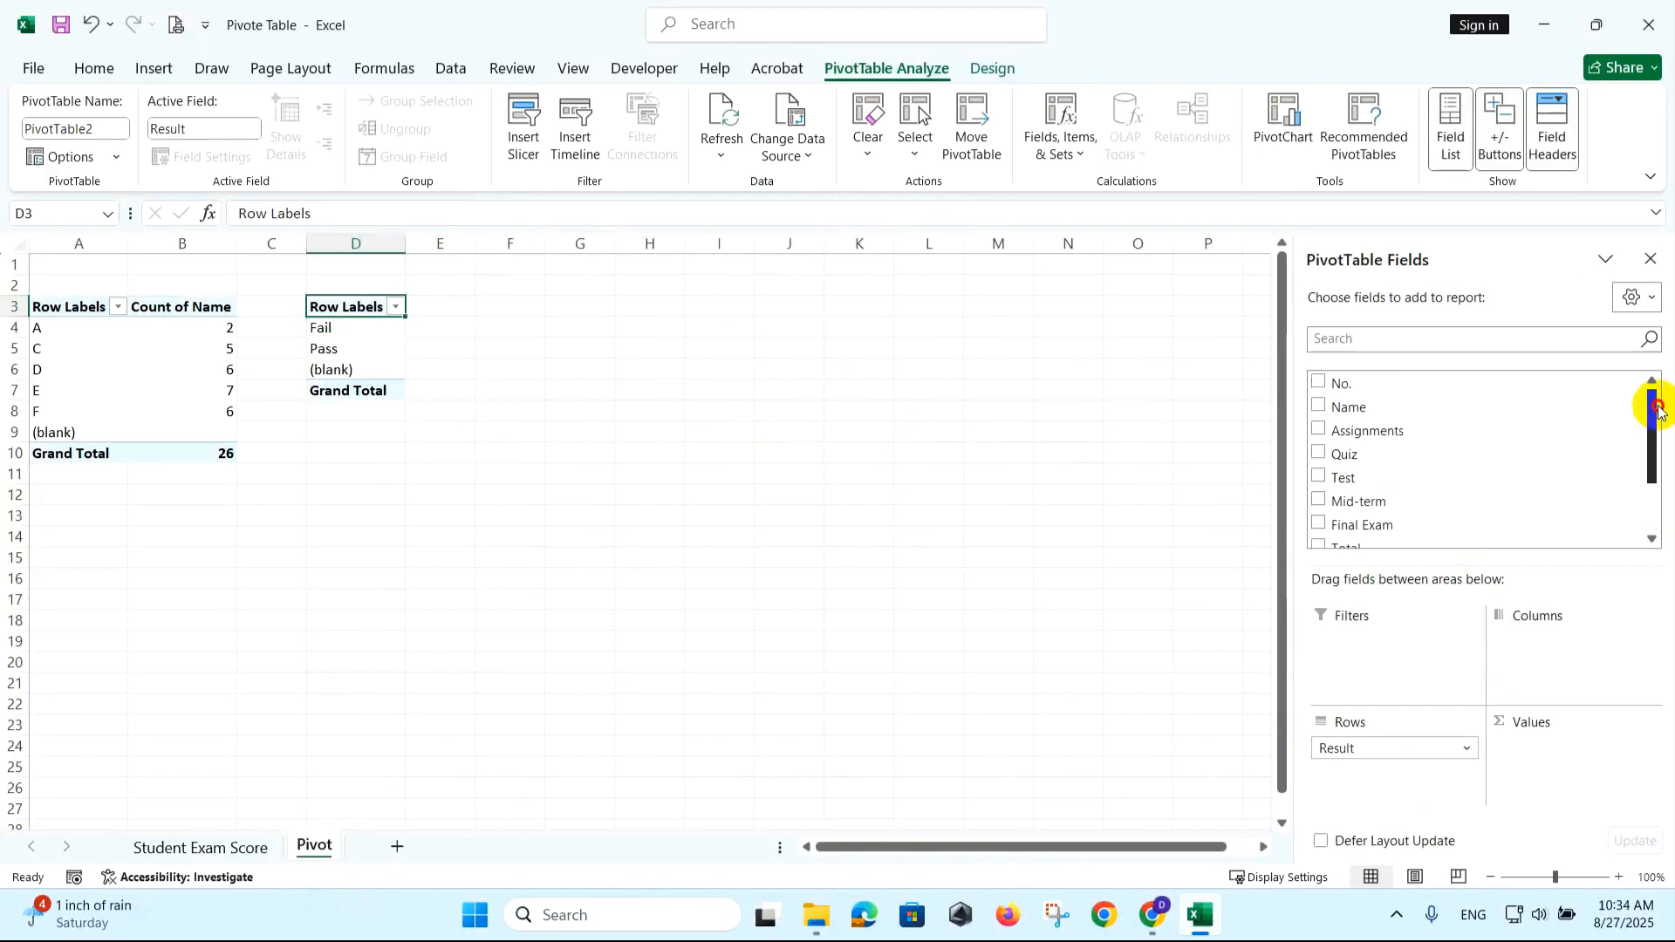
left_click_drag(1372, 406, 1555, 770)
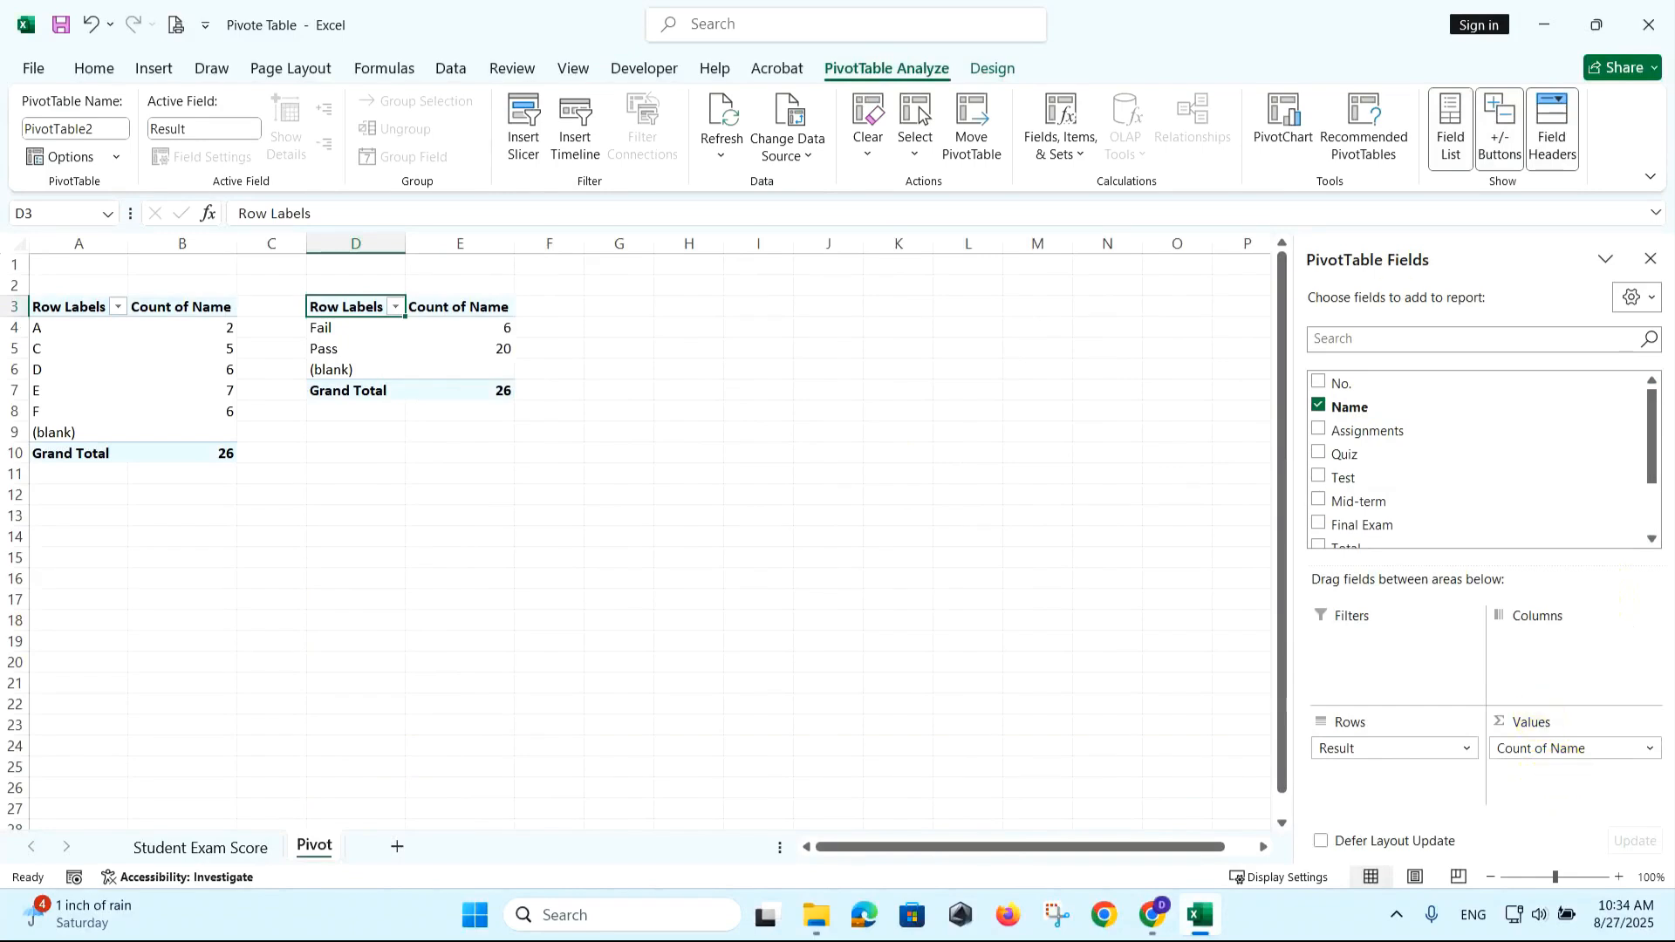
left_click(1650, 259)
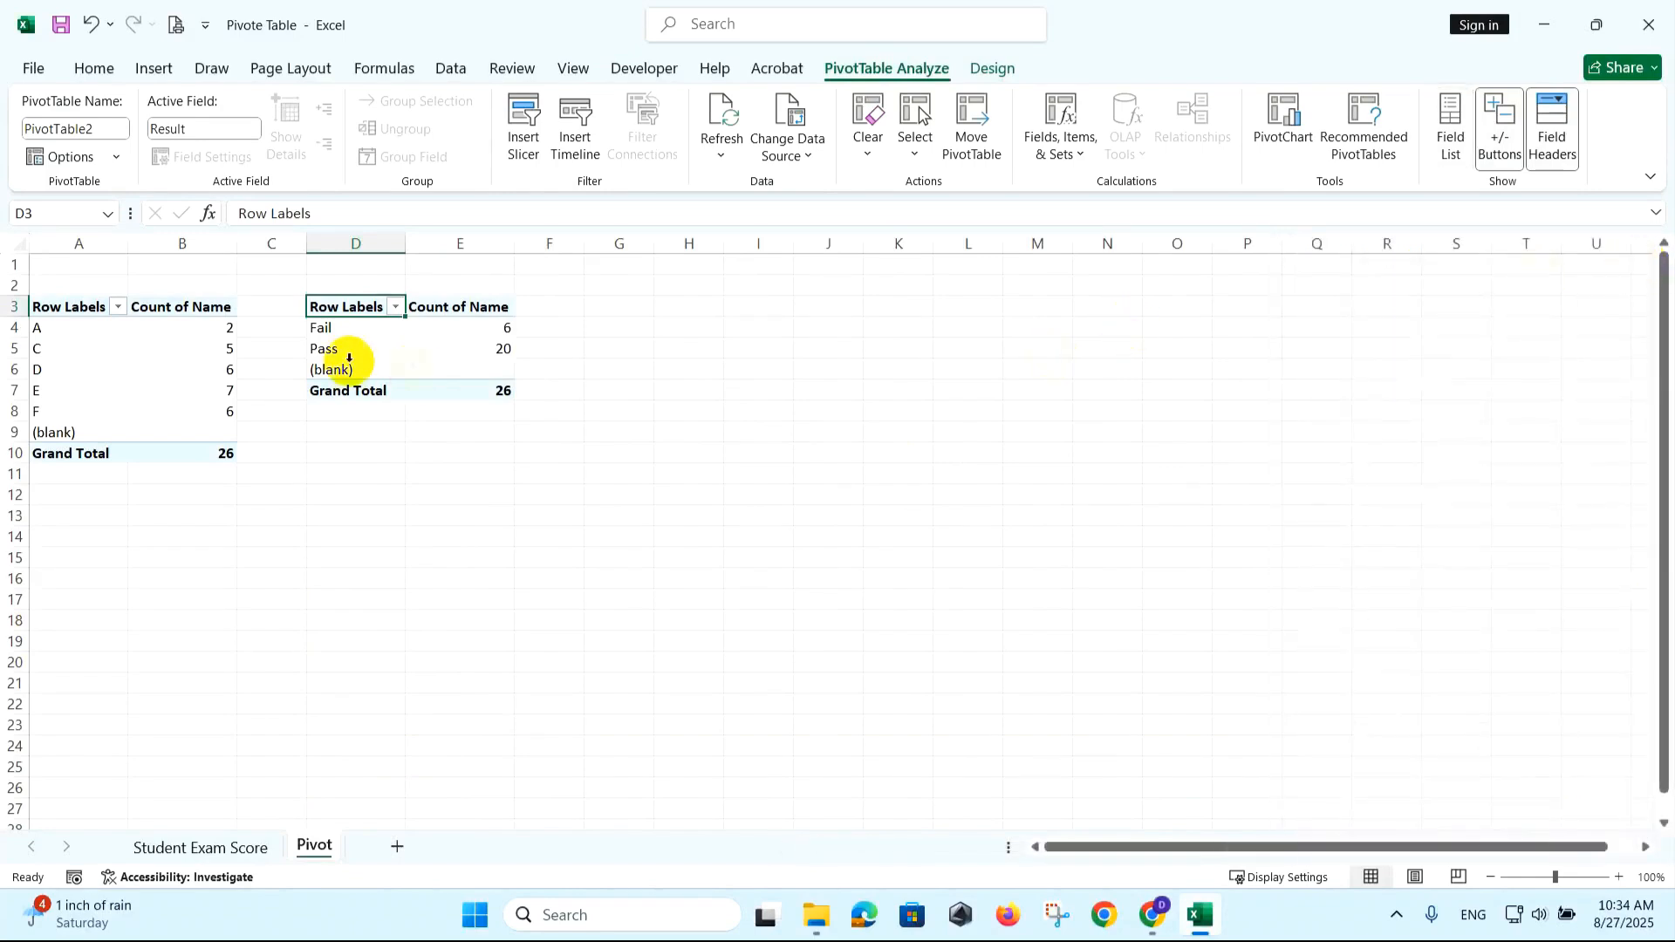
left_click(373, 454)
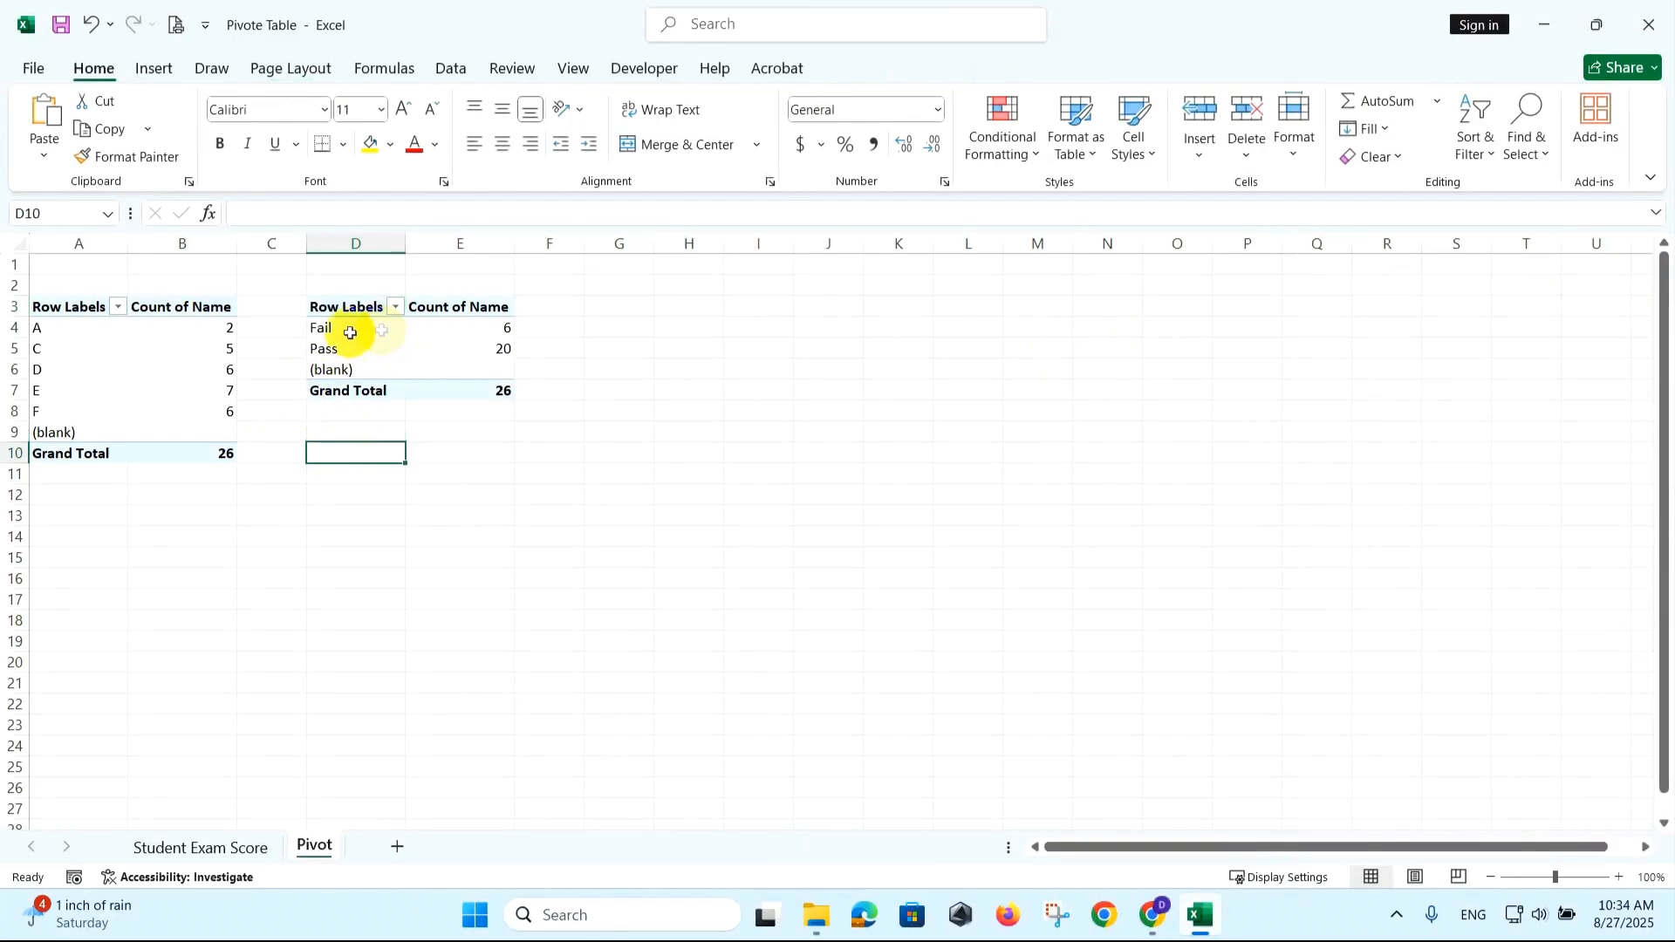
Move both PivotTables down together so that their header rows start at row 16.
left_click_drag(75, 311, 212, 457)
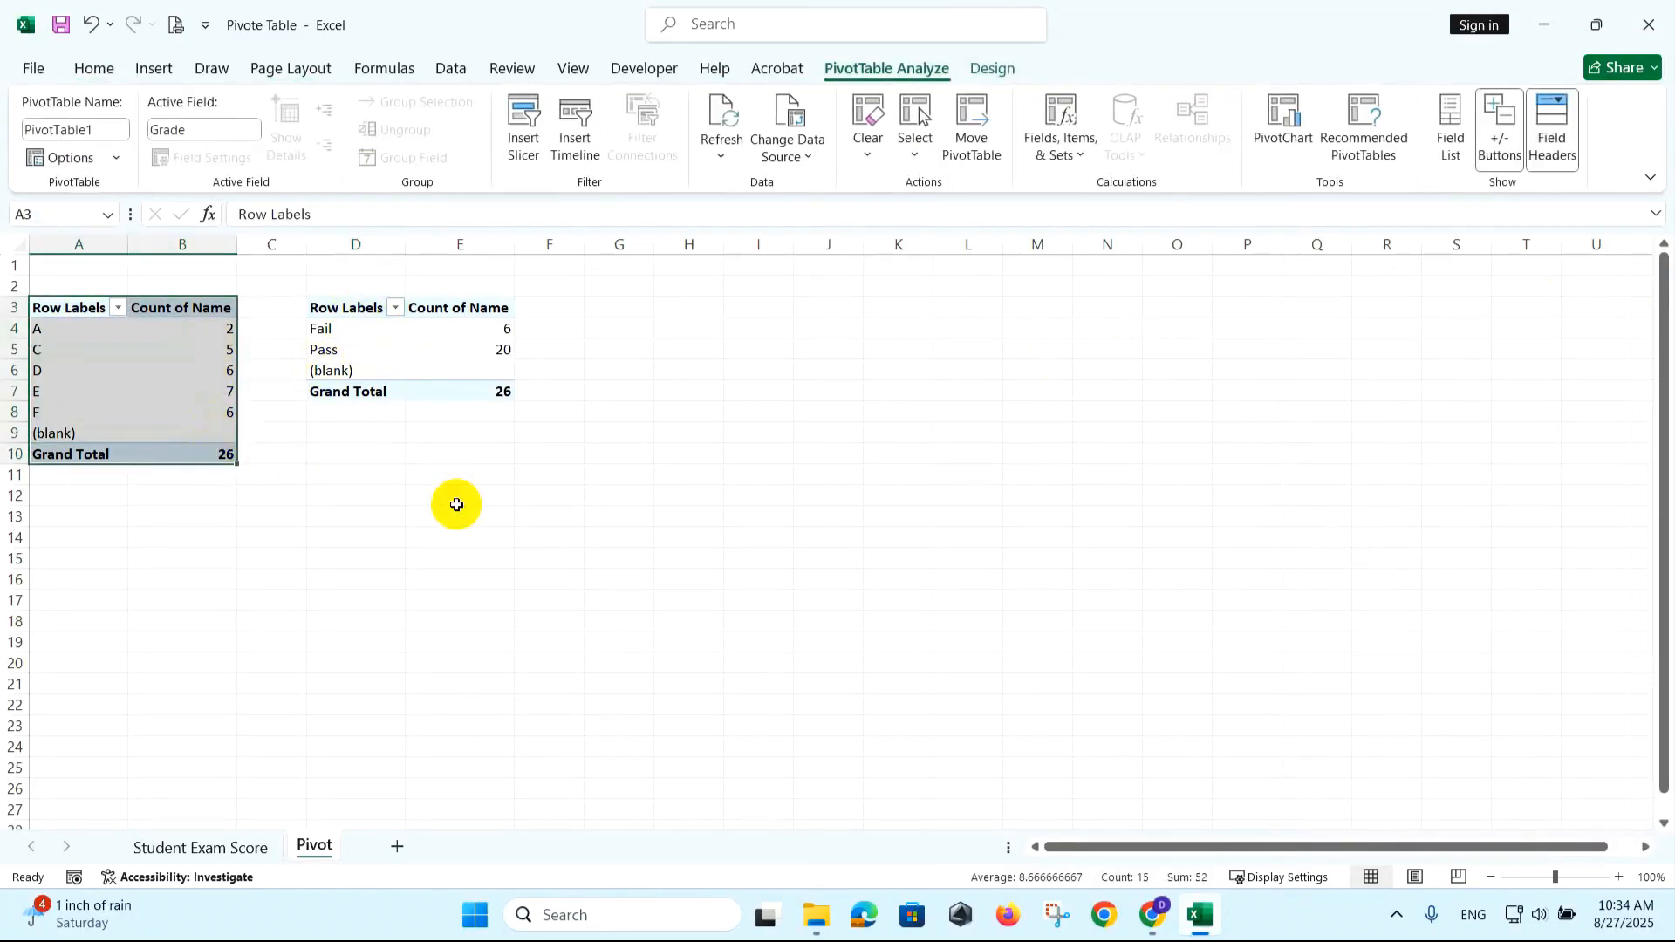
left_click_drag(332, 307, 504, 392)
left_click_drag(75, 311, 470, 715)
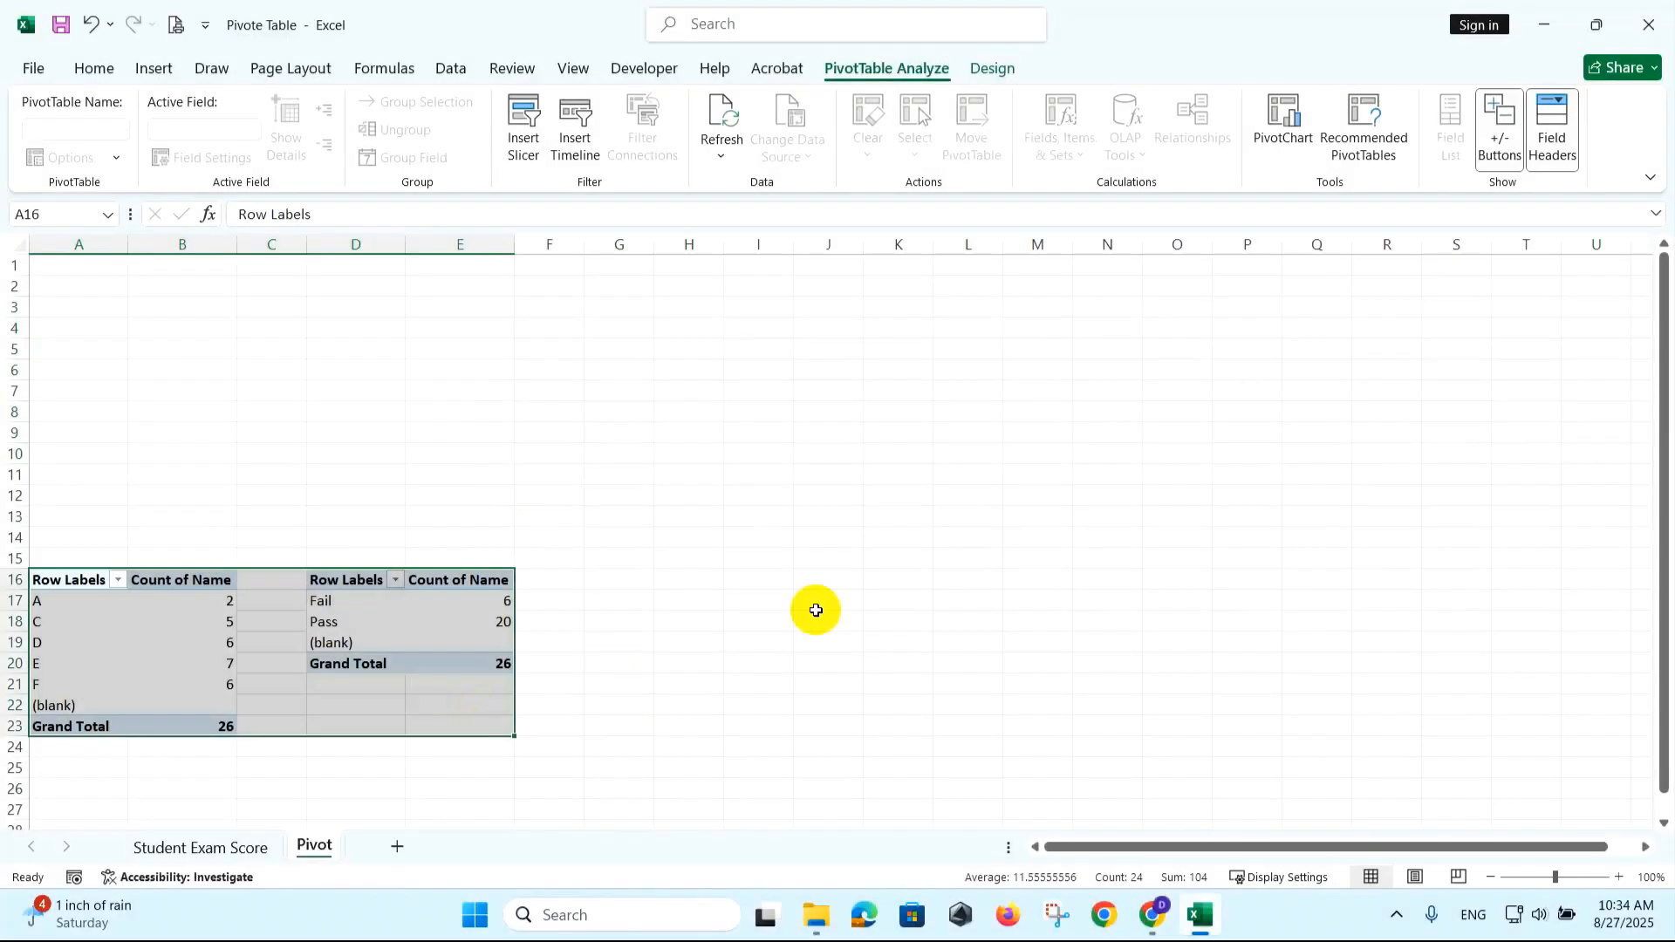
left_click(714, 559)
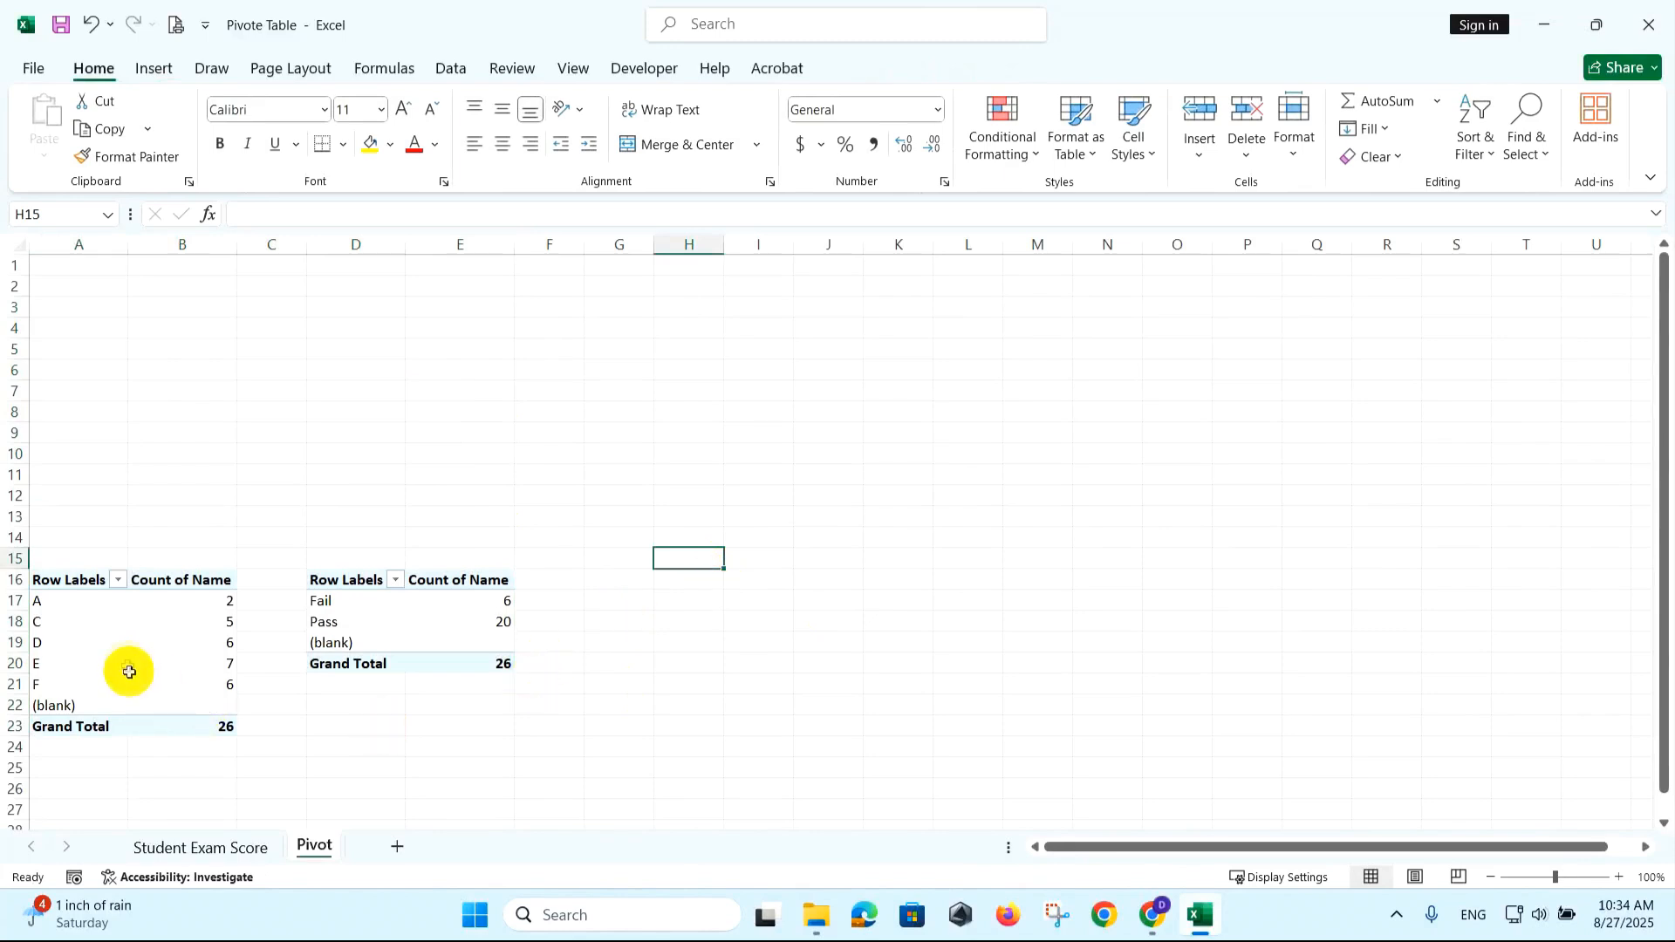
Insert a Doughnut PivotChart based on the grade PivotTable.
left_click(161, 605)
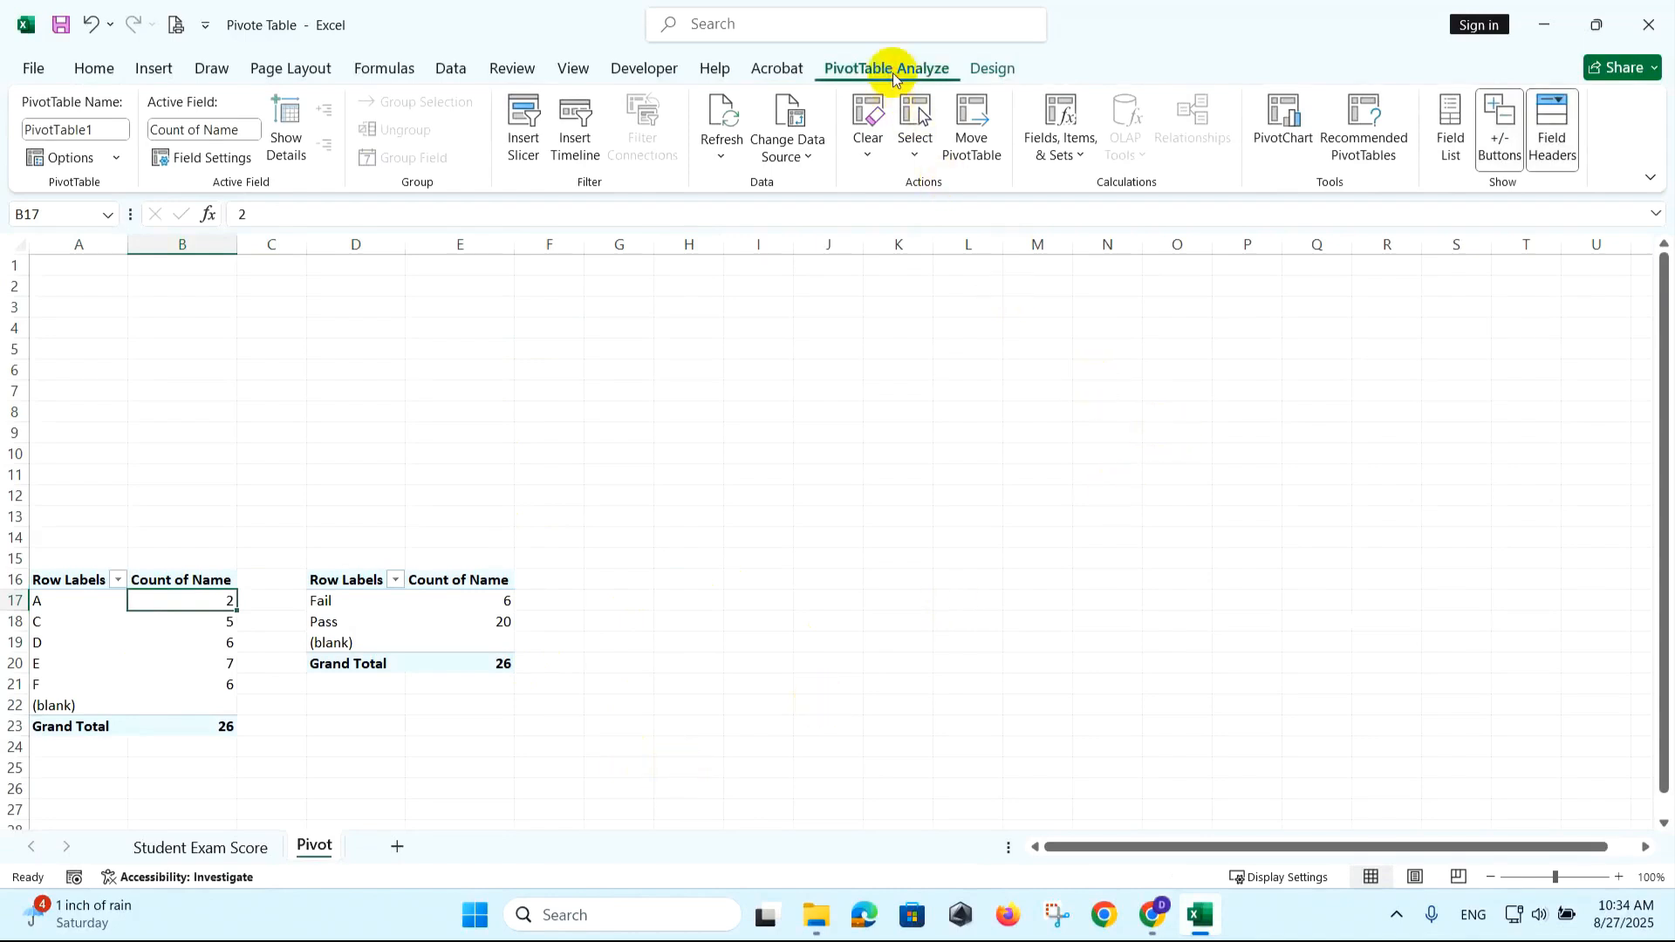
left_click(1279, 112)
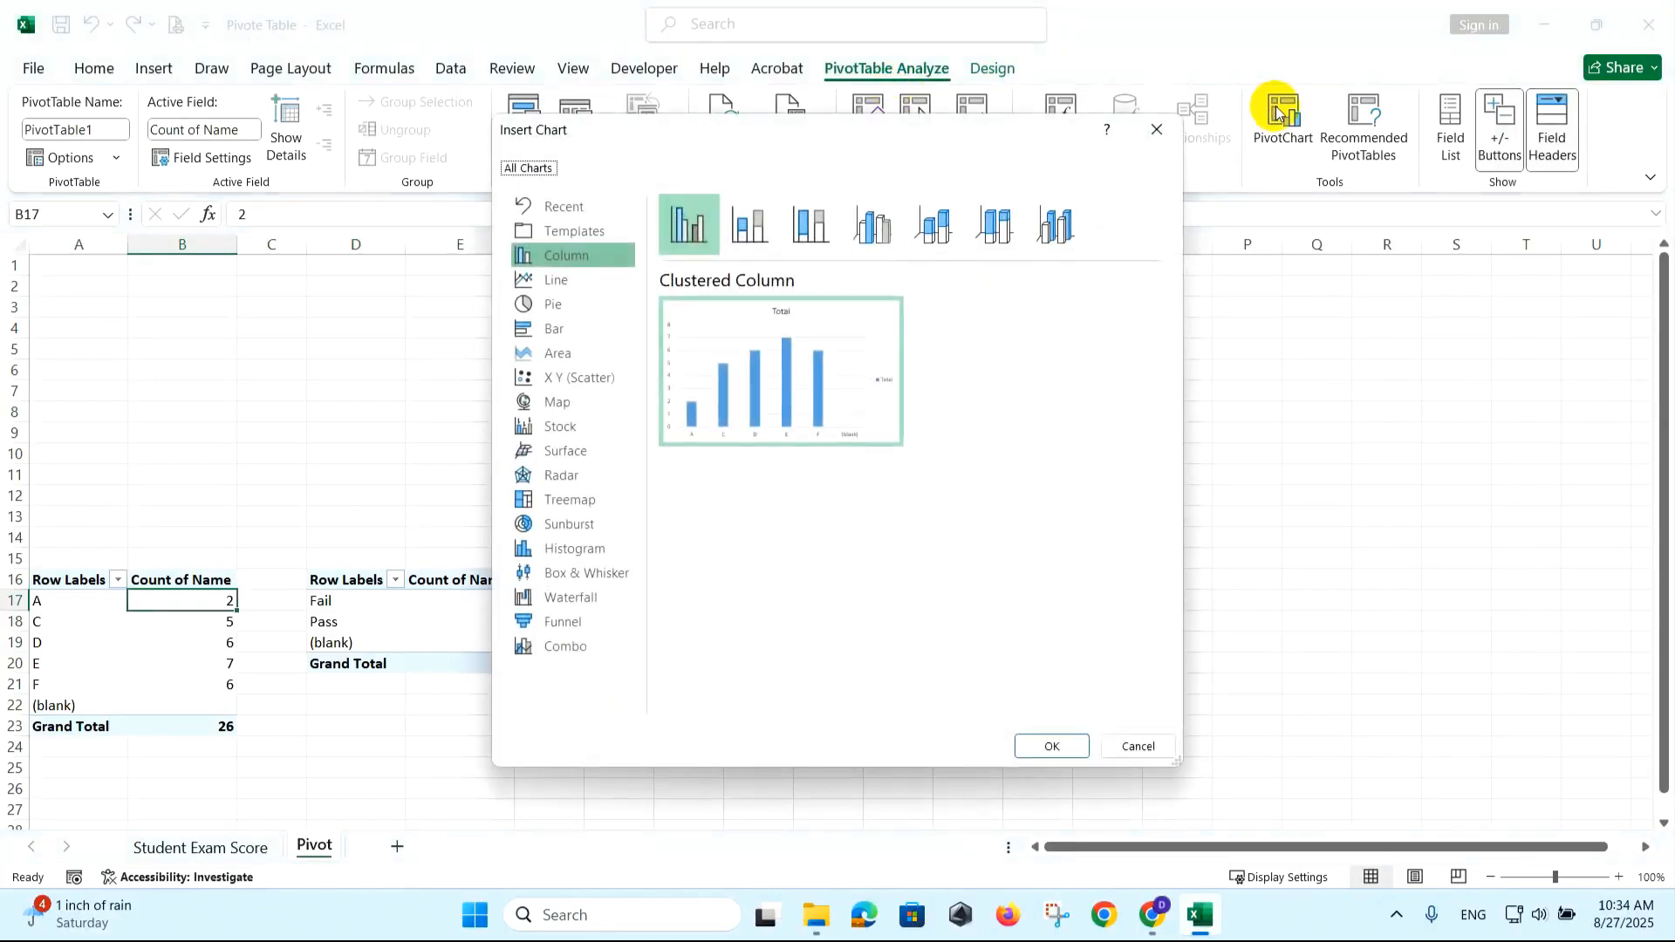
left_click(590, 310)
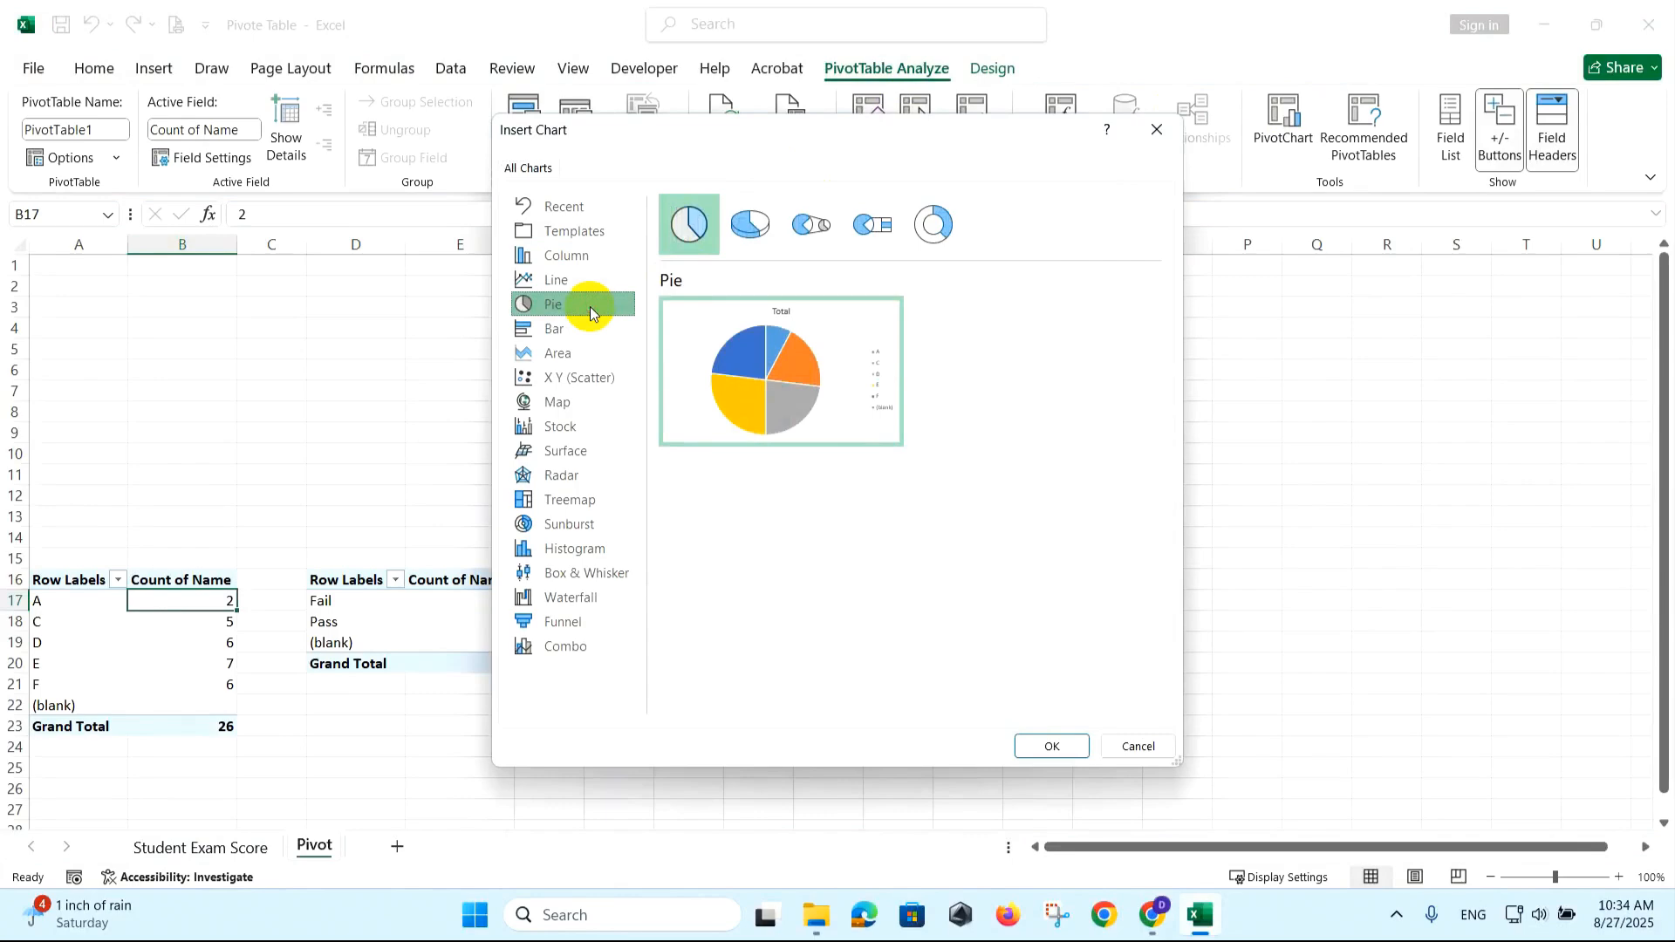
left_click(929, 225)
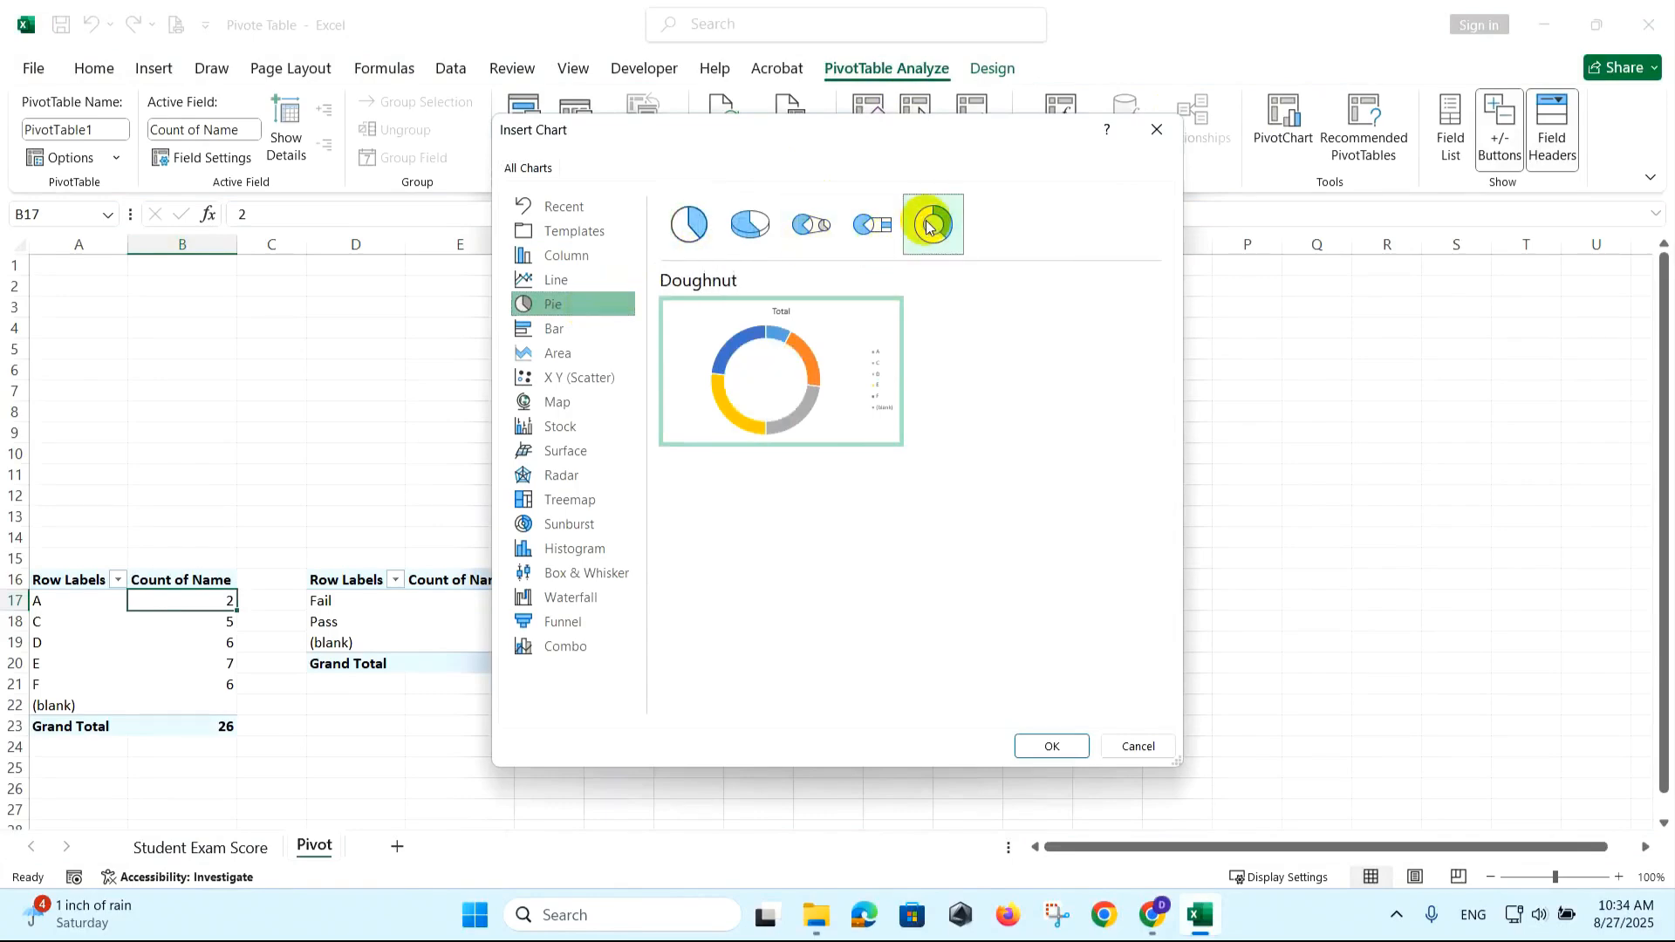
left_click(1042, 746)
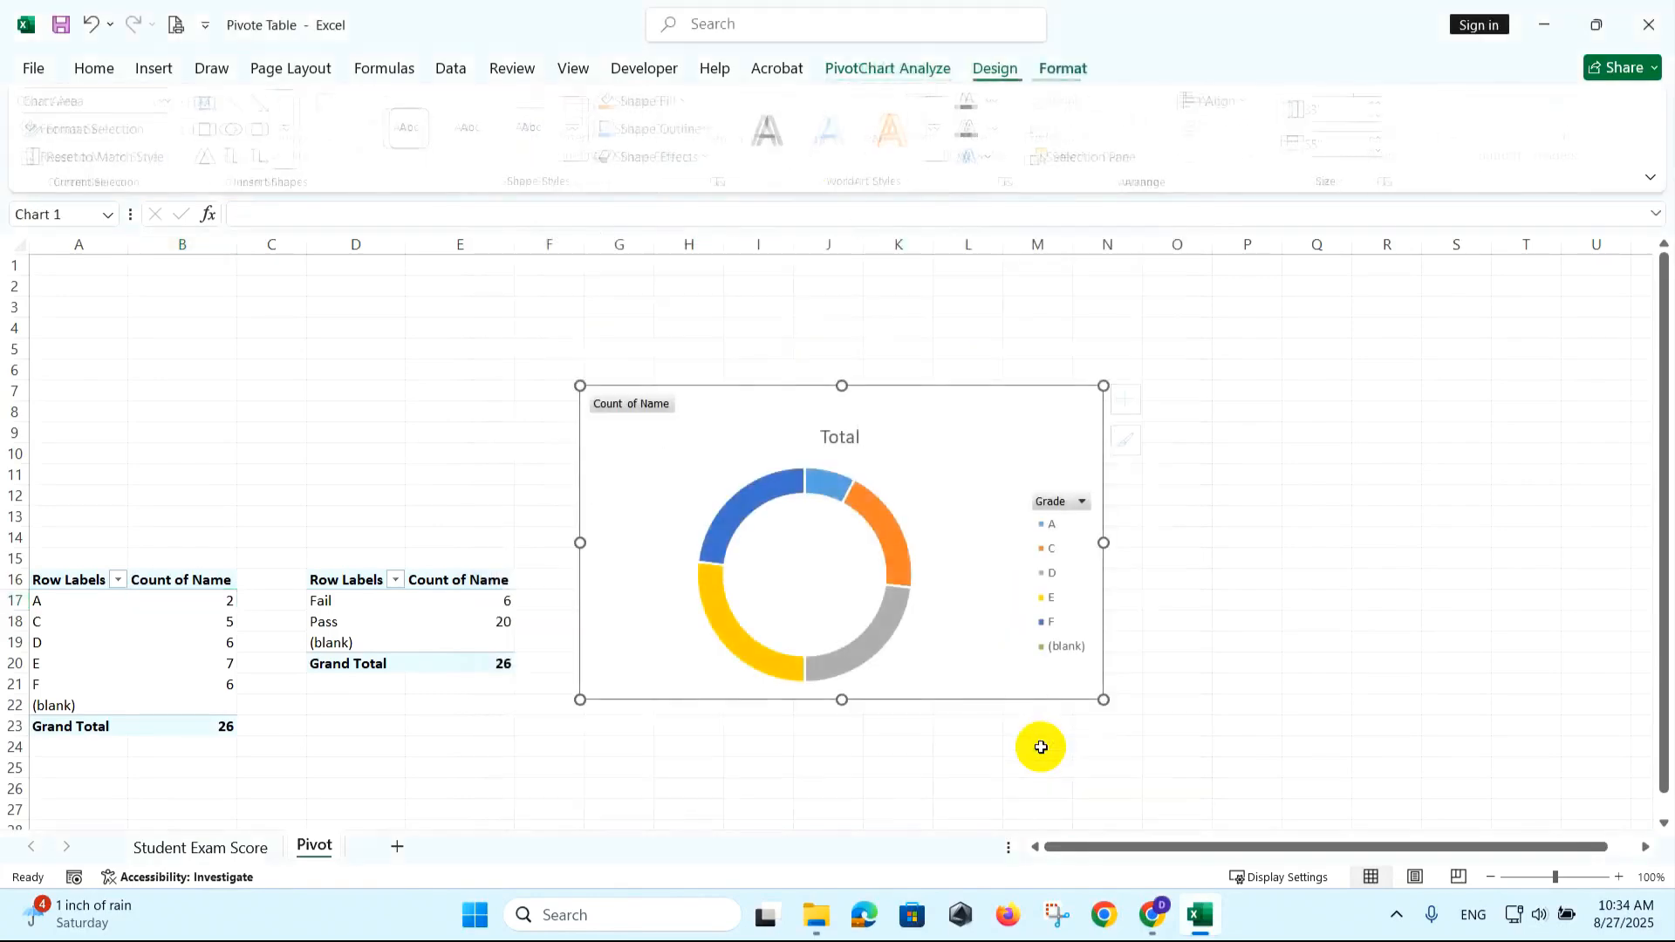
Resize the doughnut chart to about 2.85" high by 3.73" wide and place it above the grade PivotTable, starting at cell A1.
left_click_drag(1105, 698, 969, 684)
left_click_drag(848, 387, 313, 262)
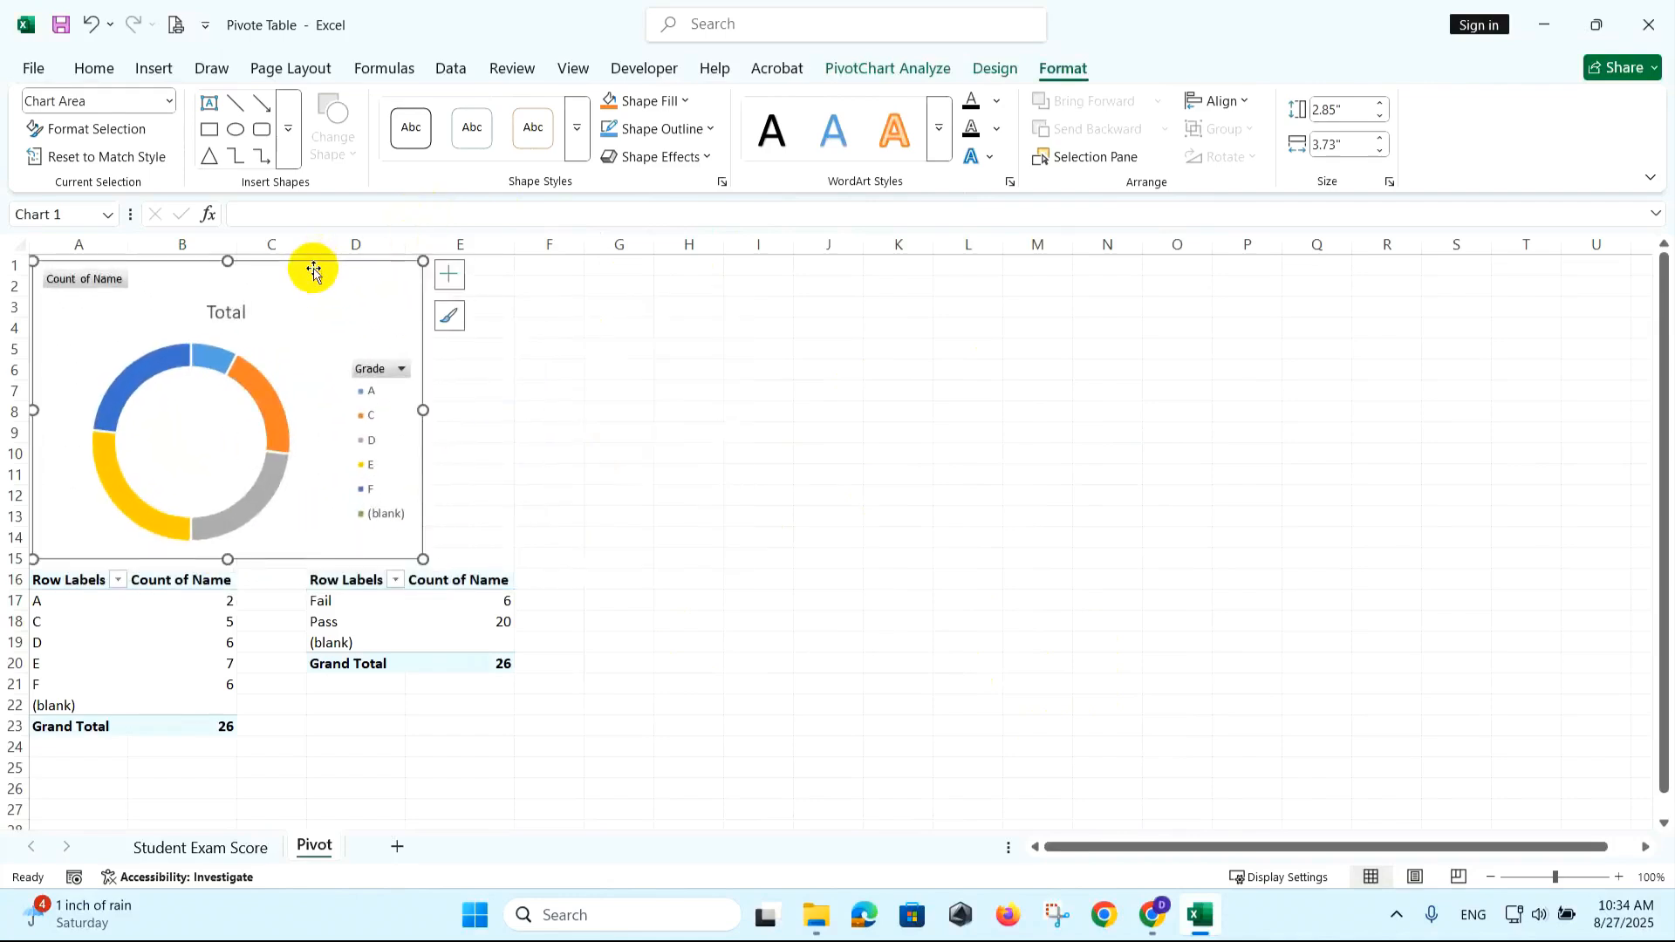
left_click(667, 381)
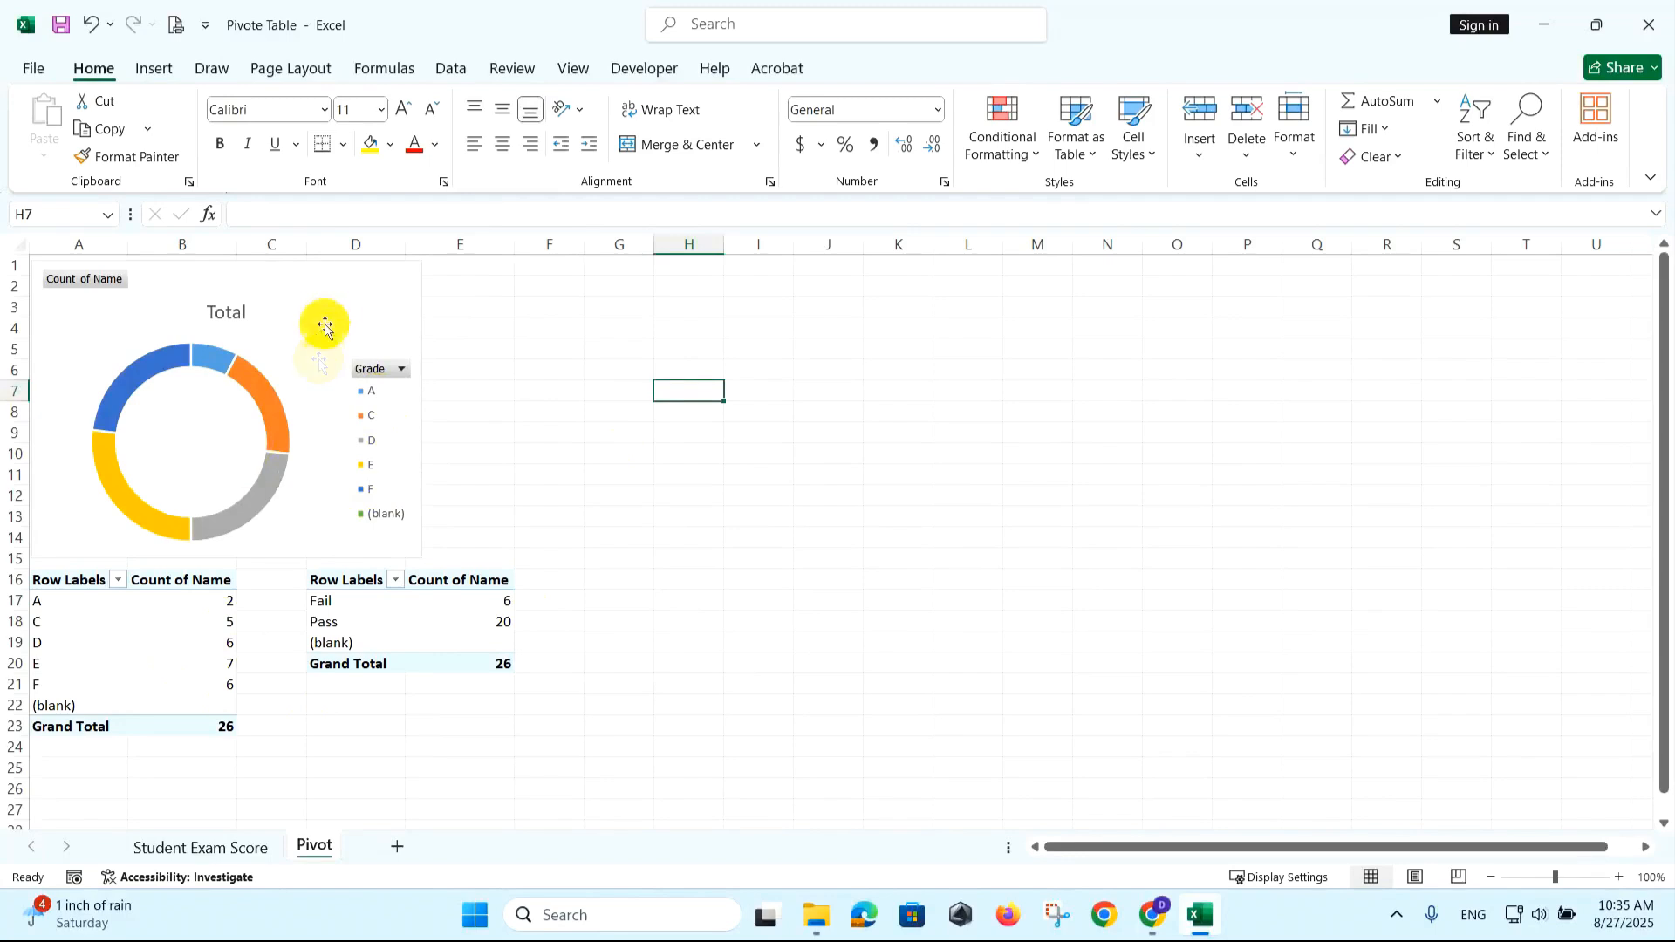
Apply the third chart style, with a grey gradient background and percentage labels, to the doughnut chart.
left_click(330, 290)
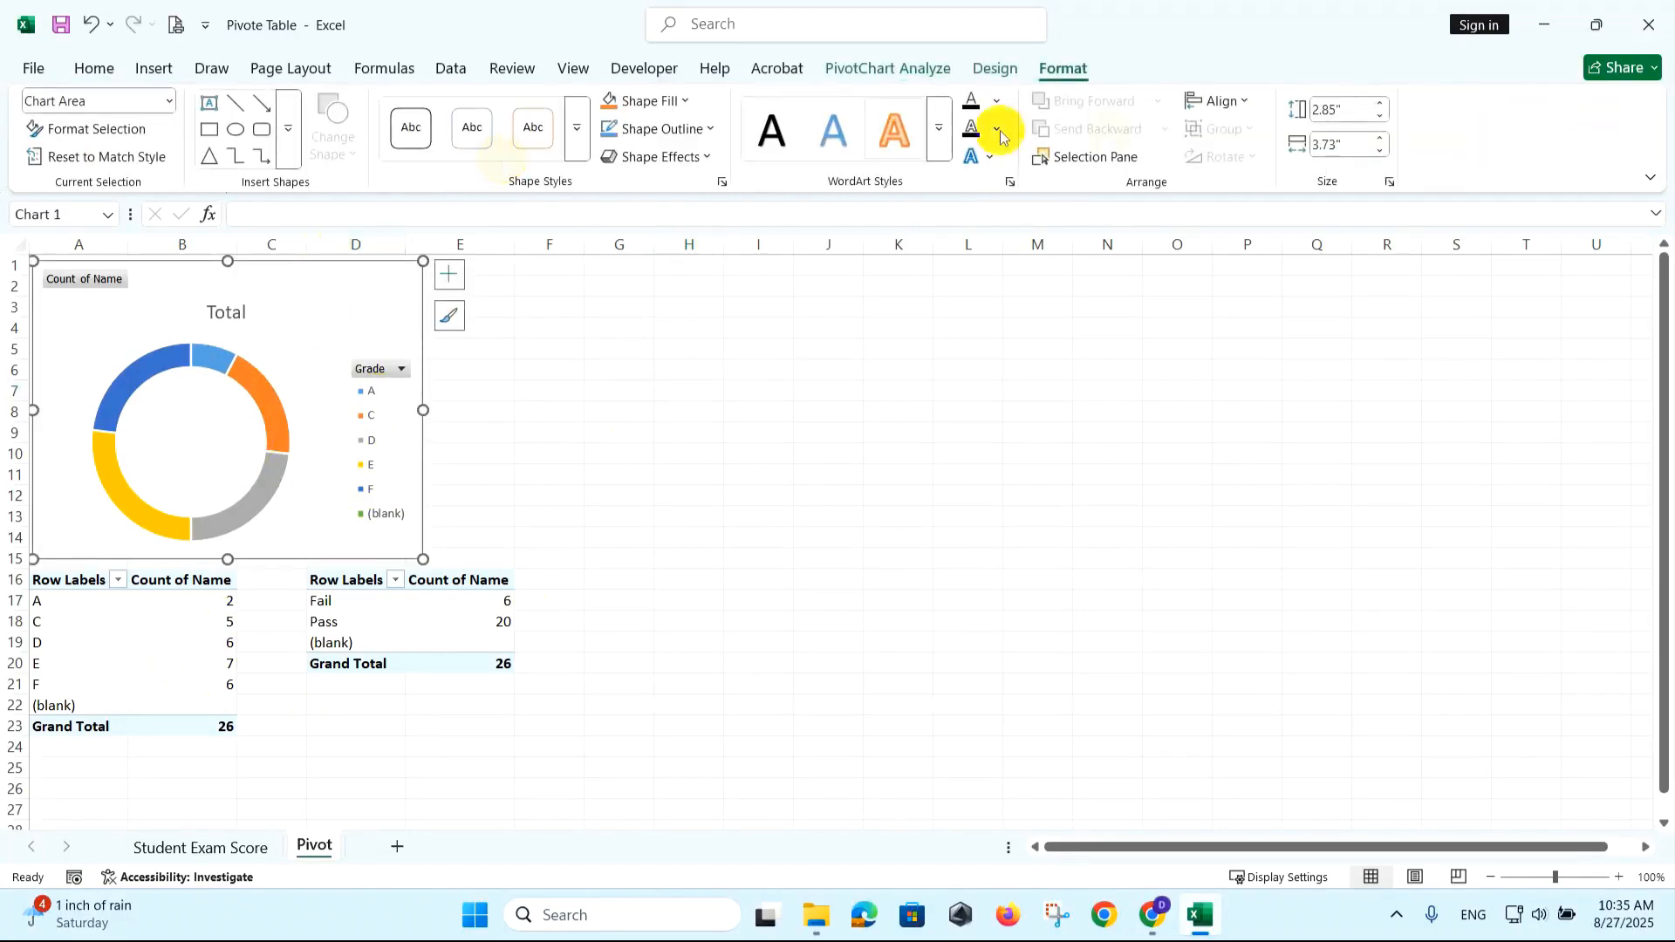
left_click(996, 70)
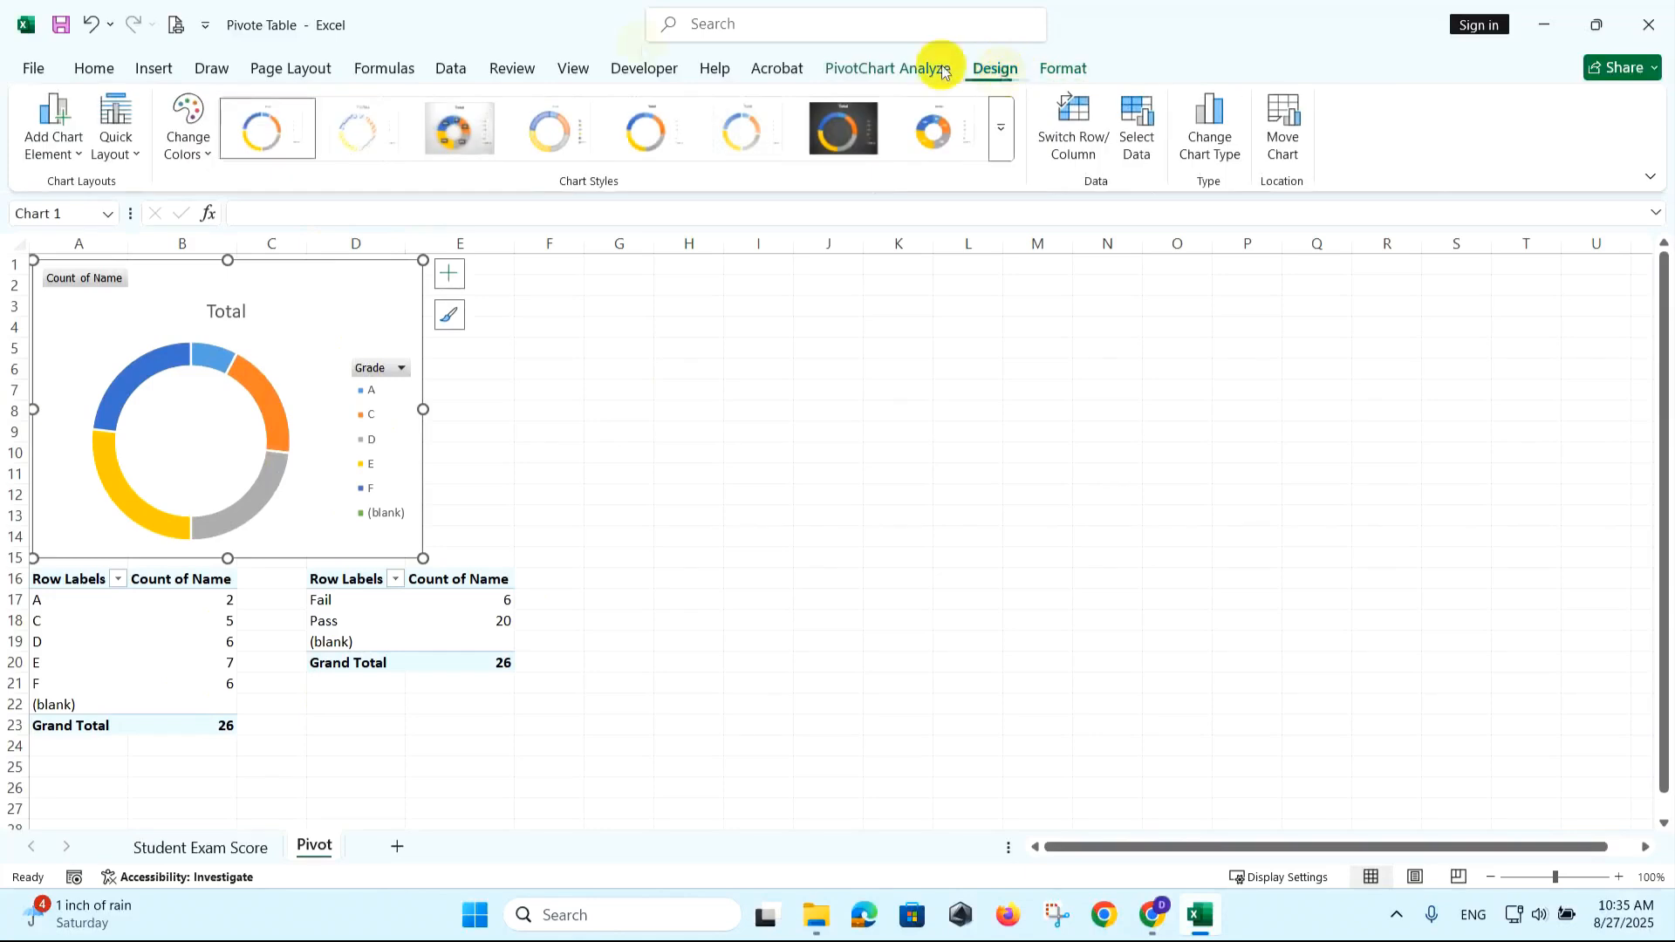
left_click(460, 118)
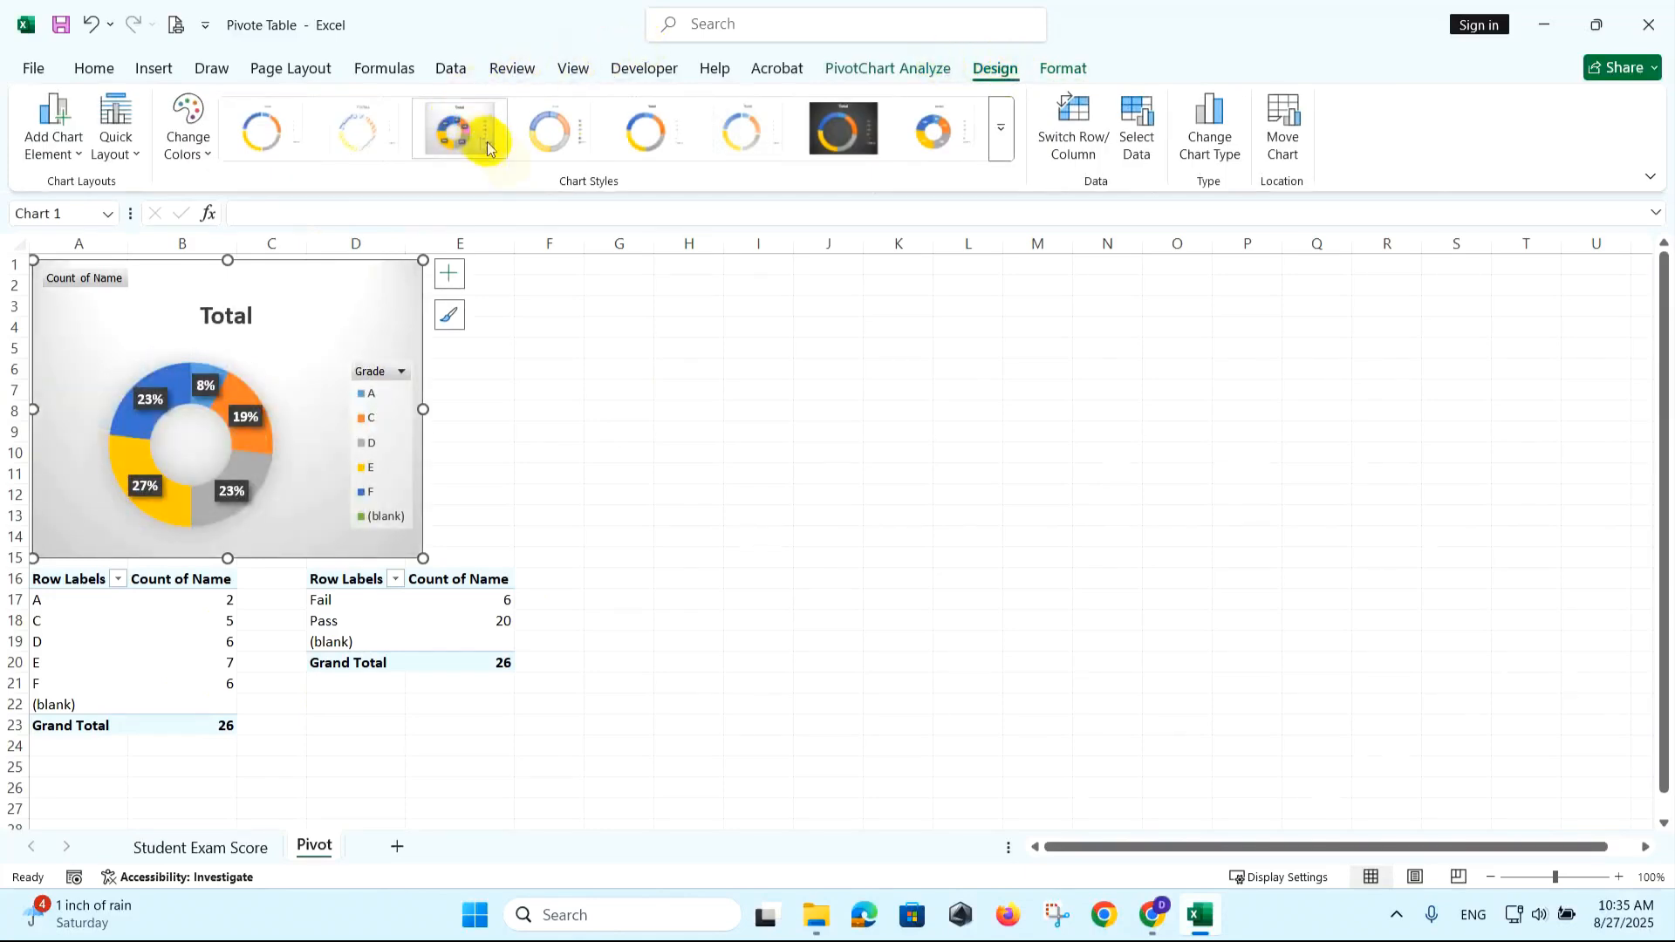
left_click(754, 477)
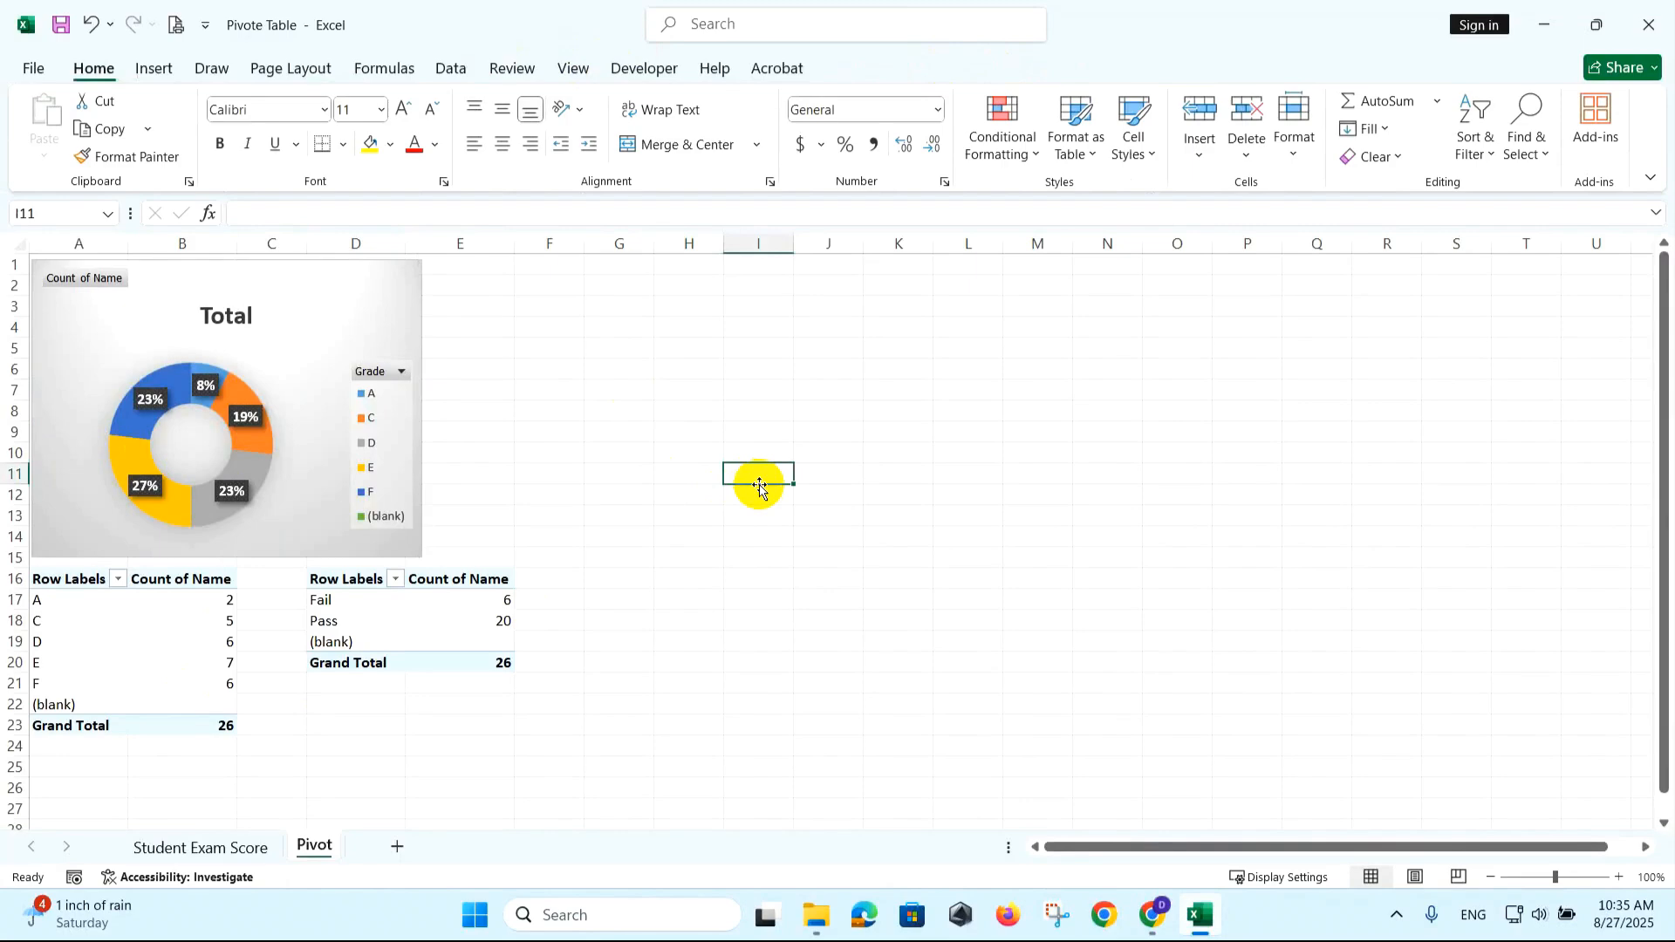
Move the pass/fail PivotTable across to start at cell F16 and widen column G.
left_click_drag(329, 580, 506, 663)
left_click_drag(512, 579, 650, 583)
left_click_drag(654, 244, 727, 245)
left_click(884, 668)
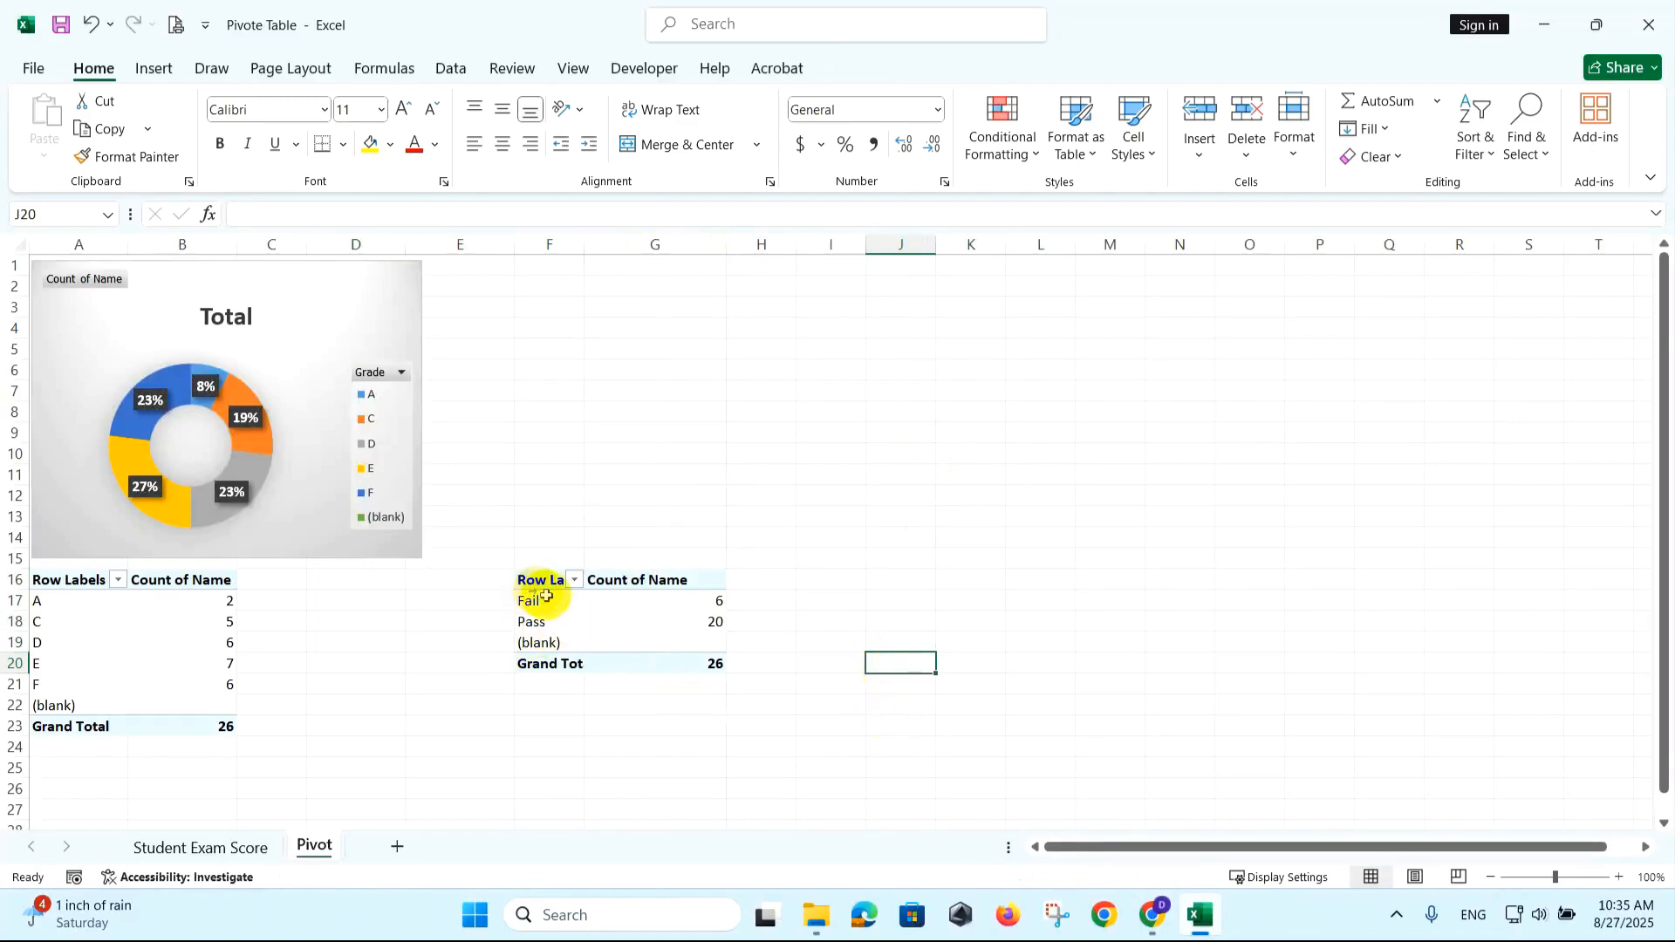
Insert a Clustered Bar PivotChart based on the pass/fail PivotTable.
left_click(602, 602)
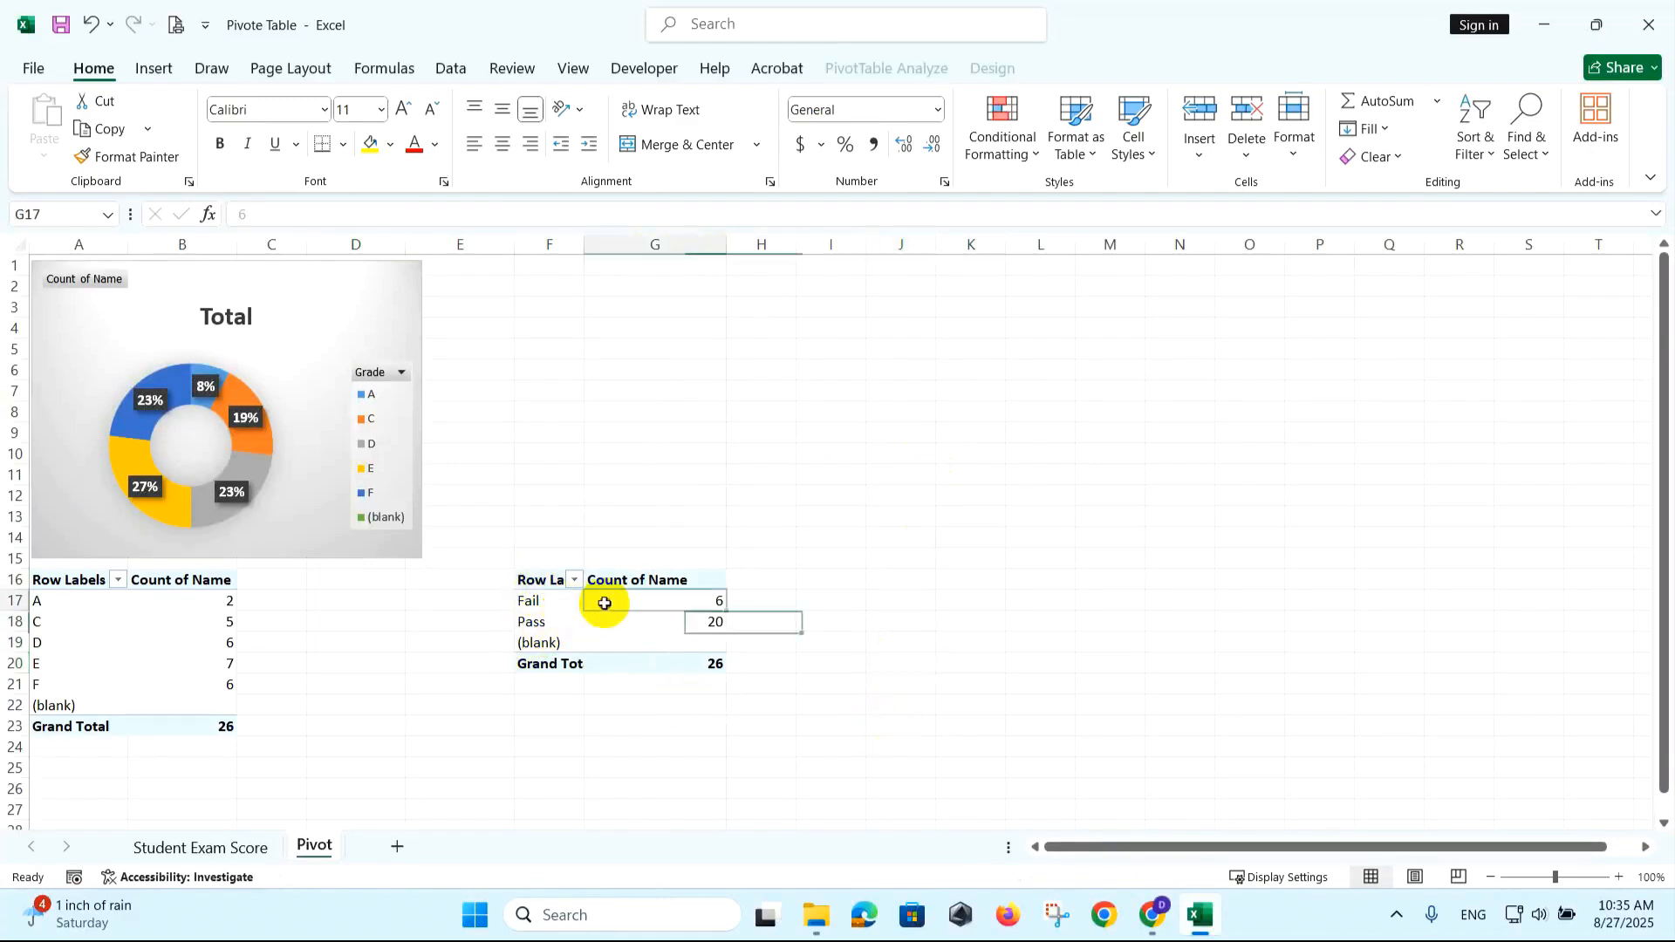
left_click(898, 70)
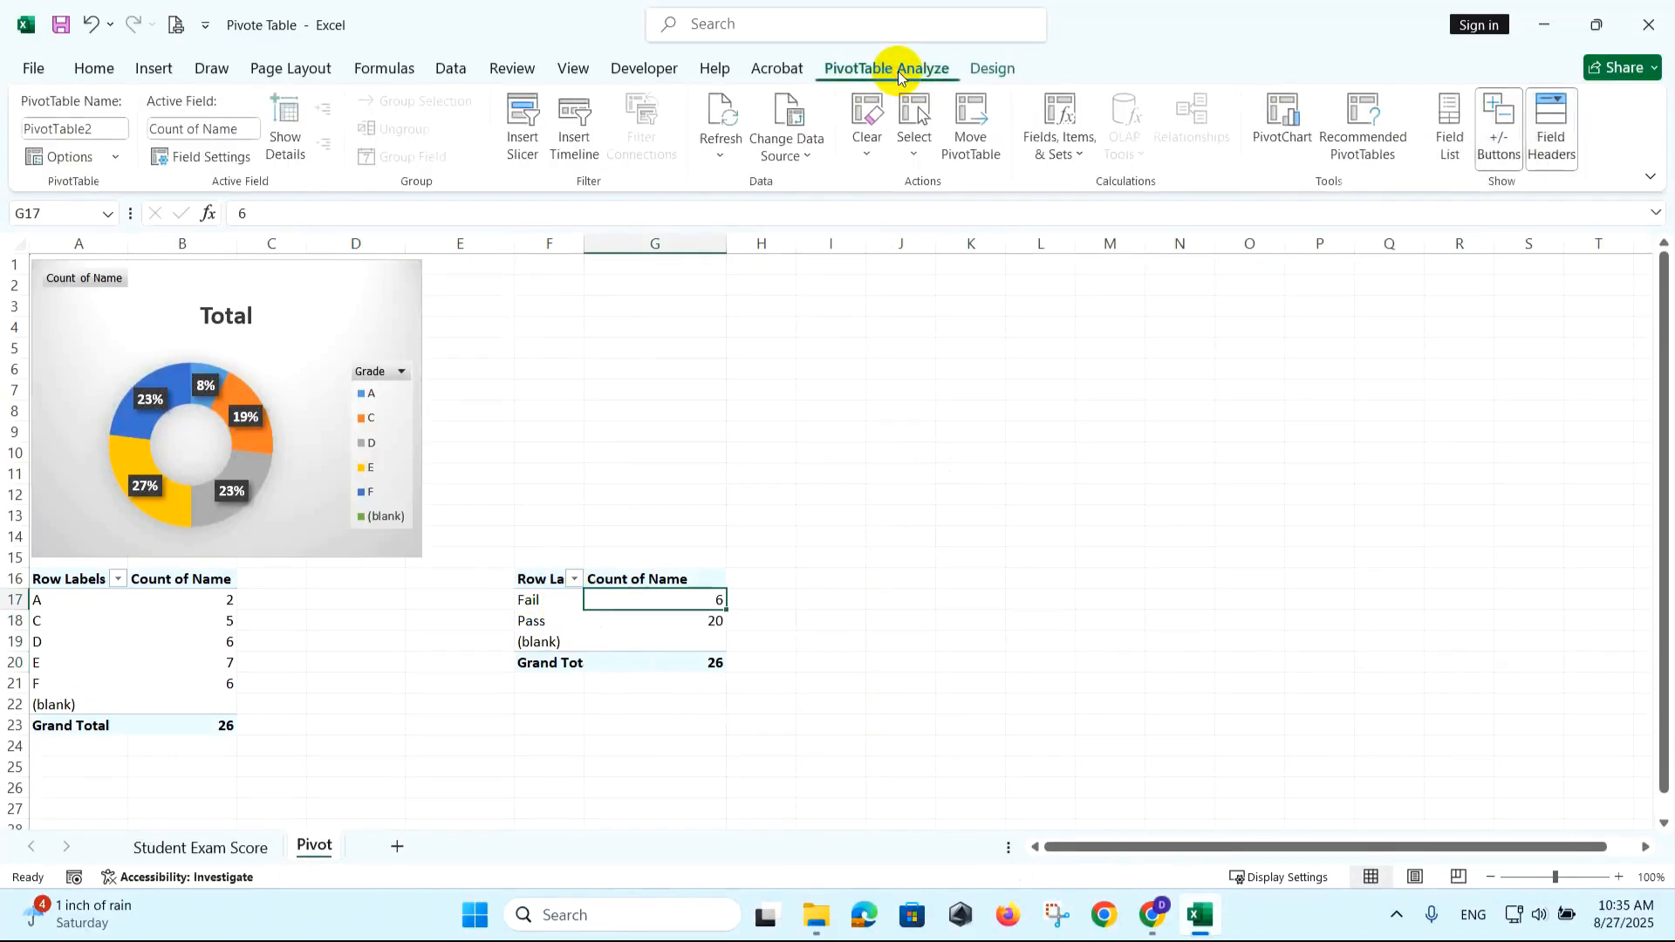
left_click(1295, 111)
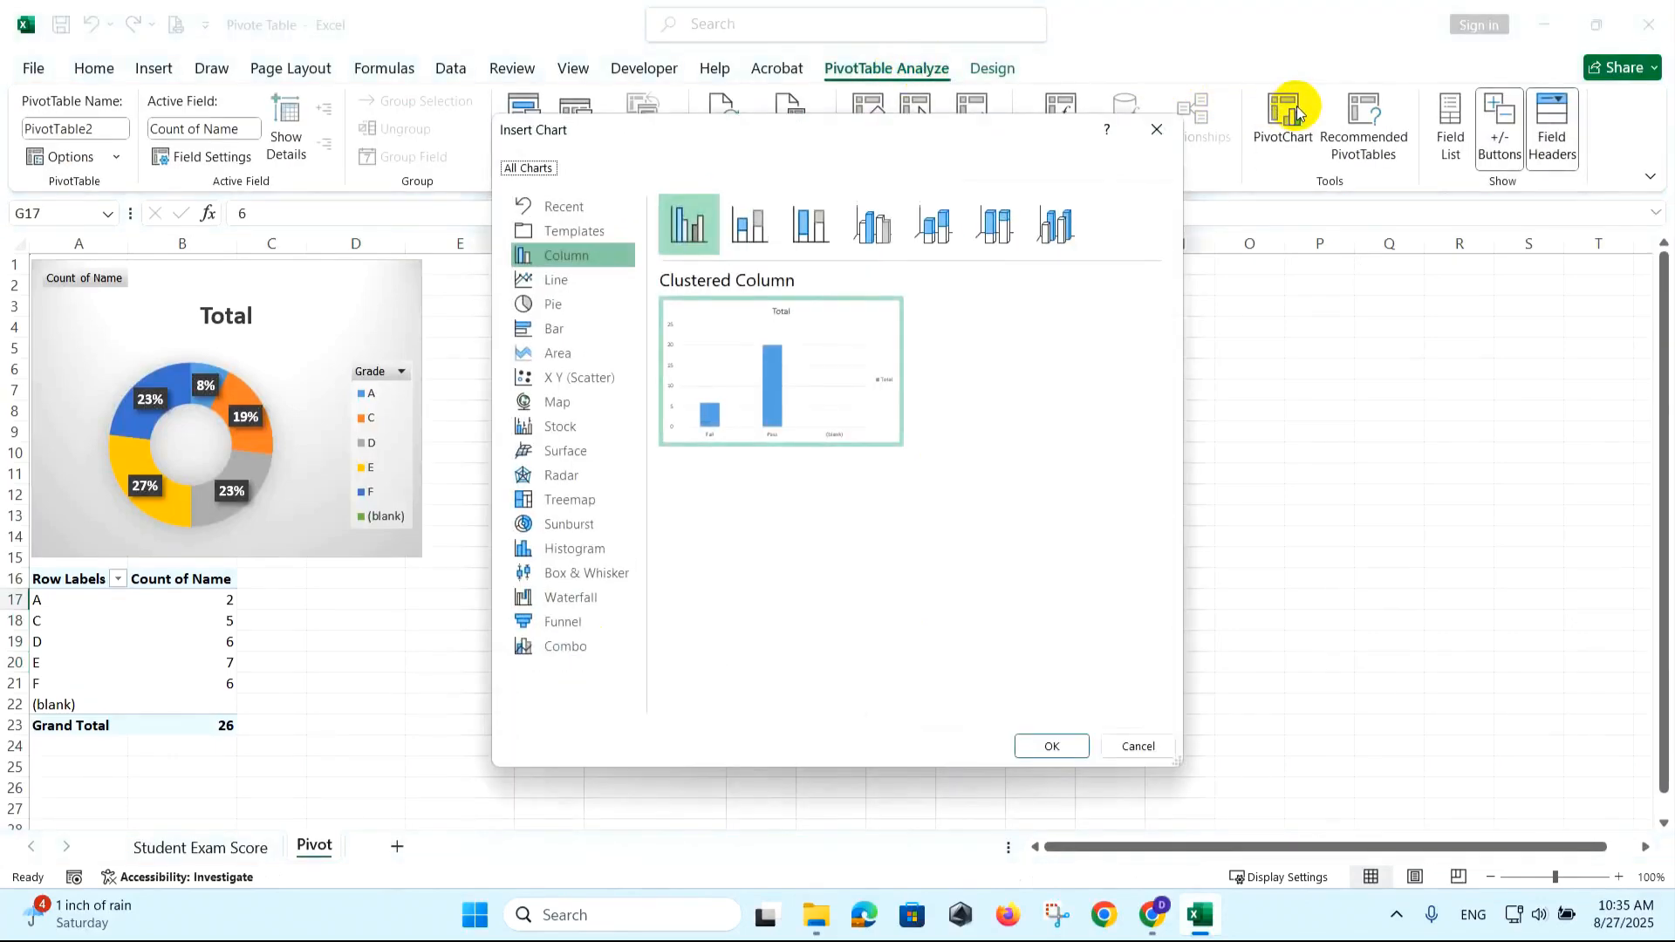
left_click(574, 331)
mouse_move(846, 391)
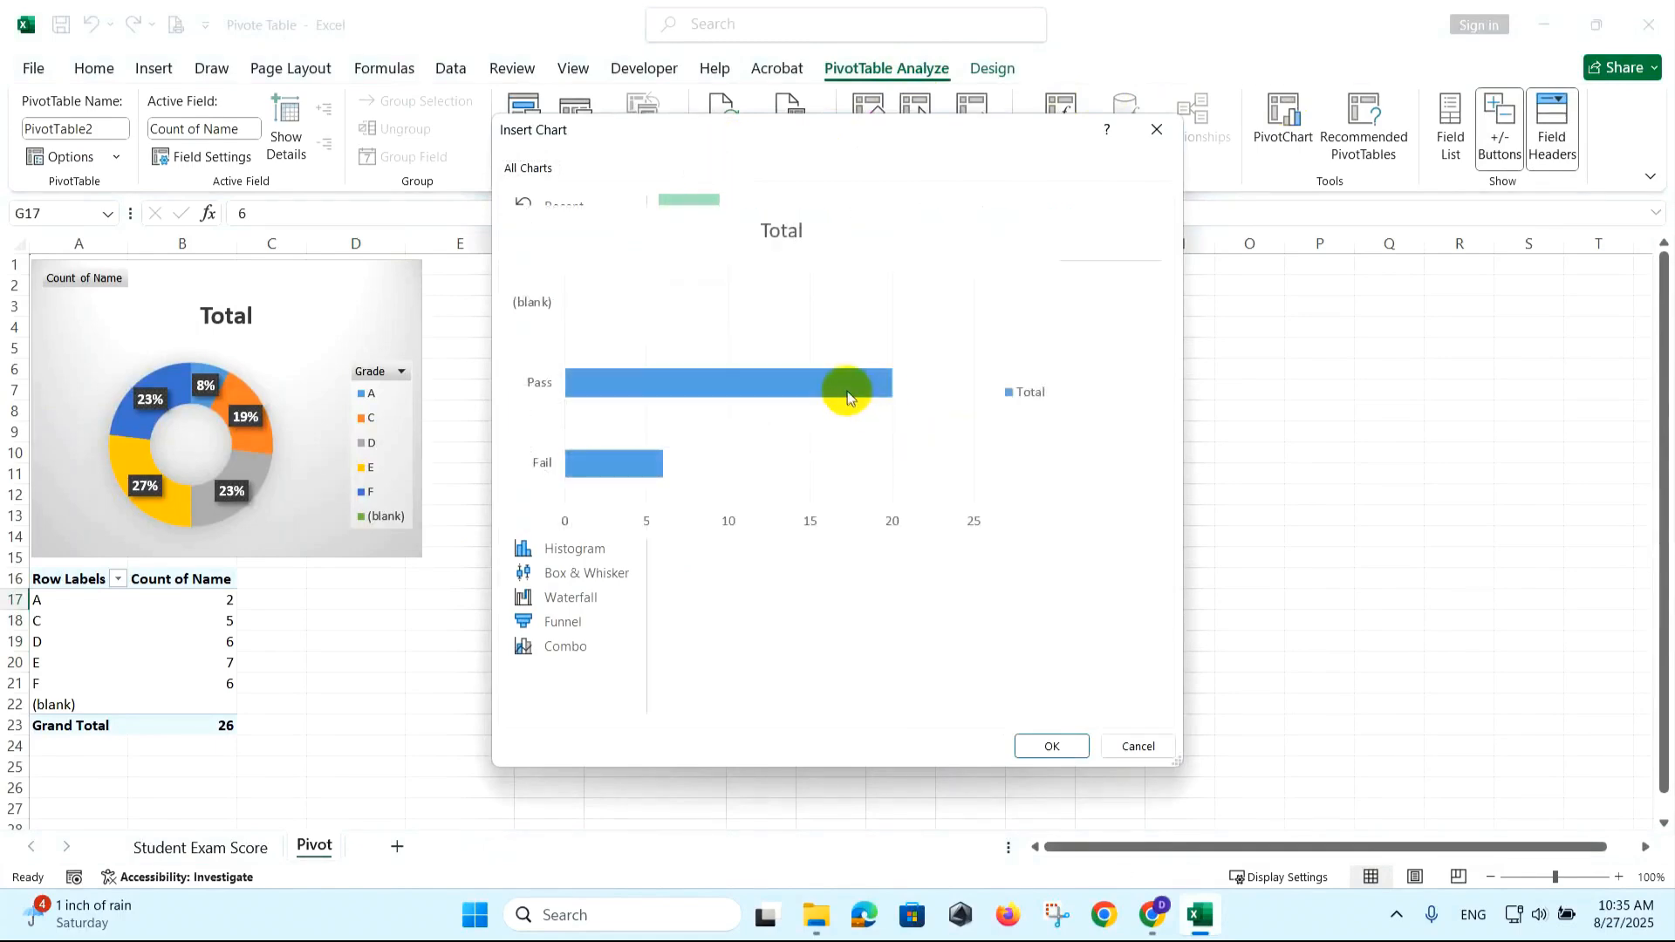
left_click(1052, 746)
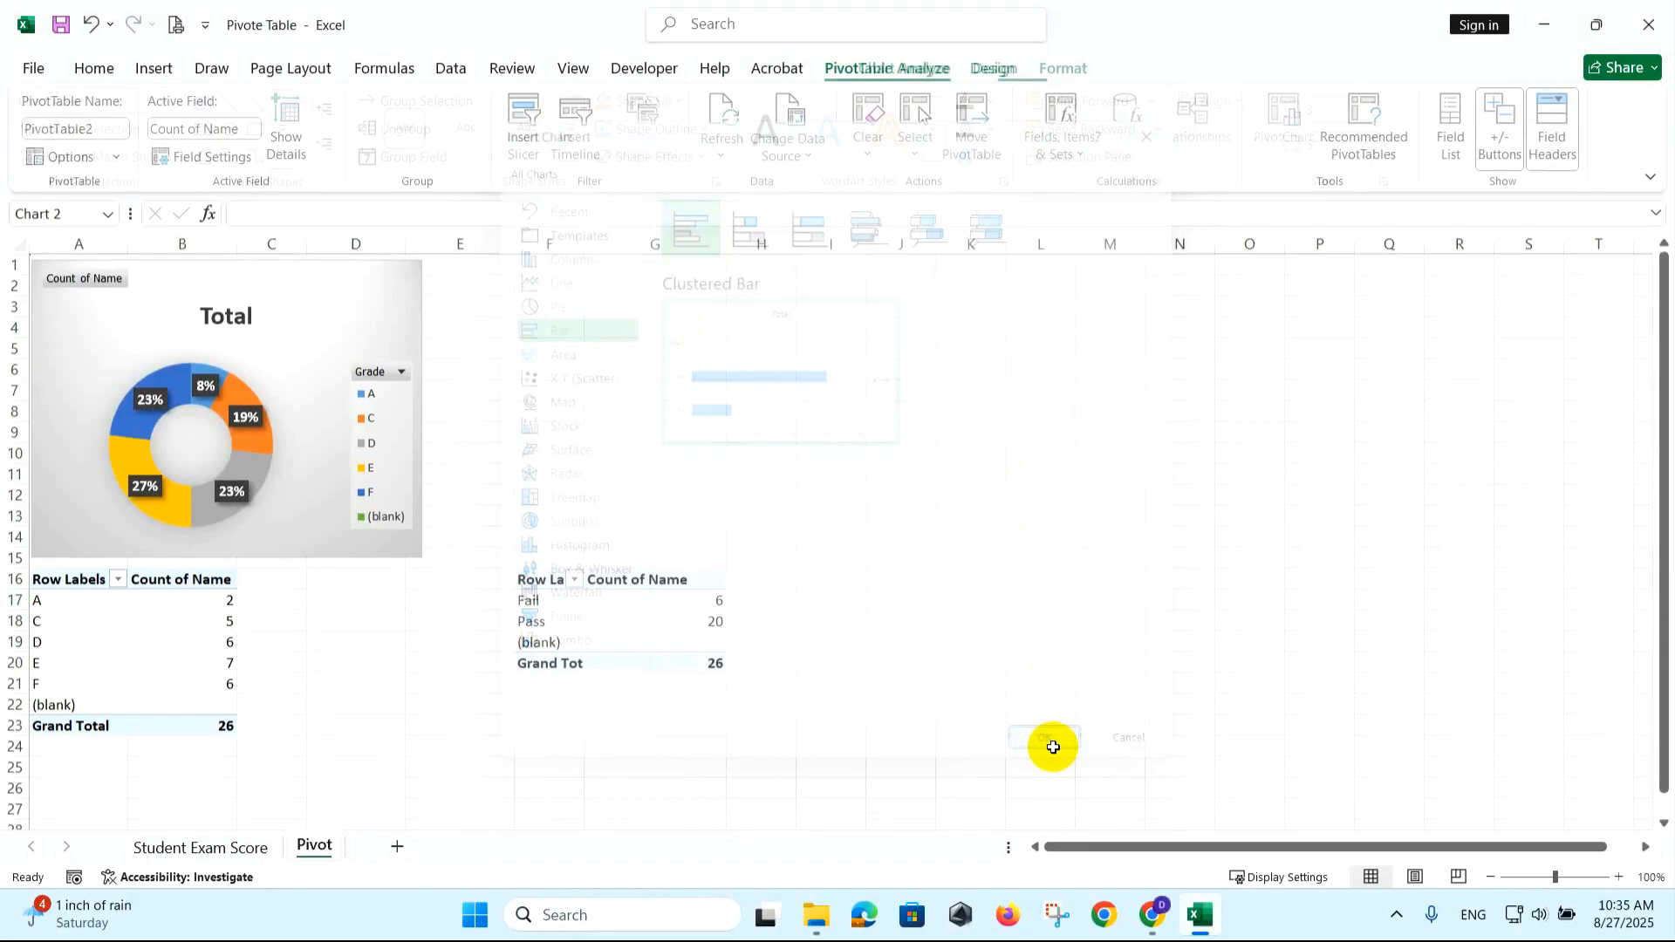
Resize the bar chart and place it above the pass/fail PivotTable, beside the doughnut chart, spanning about columns E to J and rows 1 to 15.
left_click_drag(1103, 700, 825, 519)
left_click_drag(855, 300, 891, 264)
left_click(1085, 406)
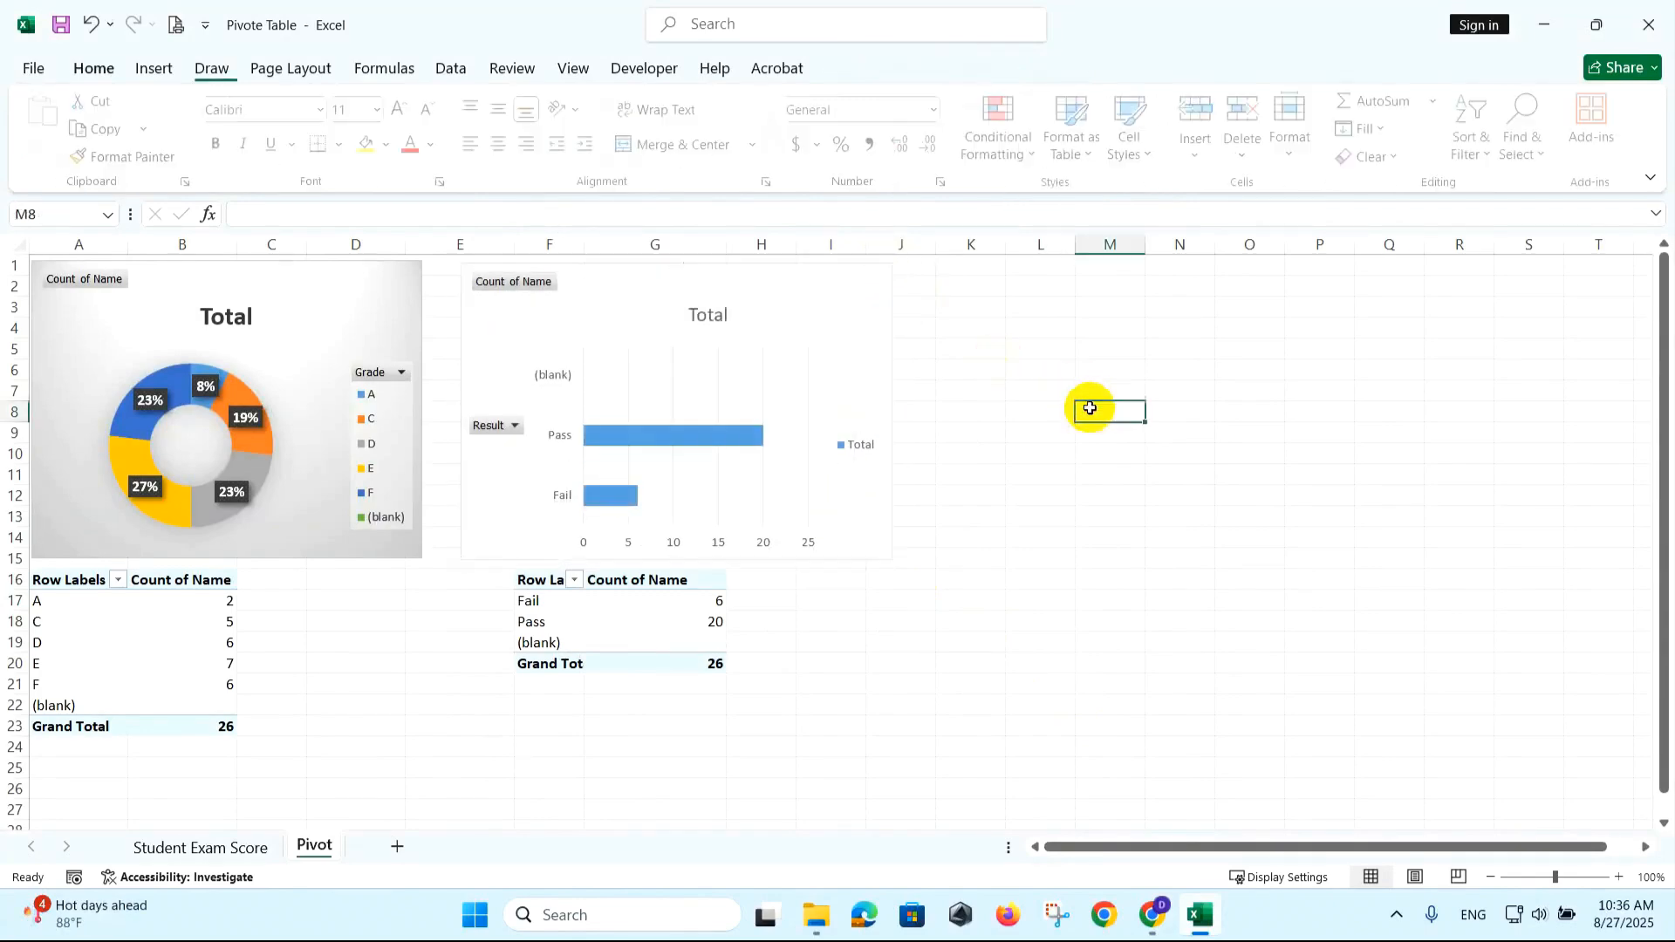
Hide the gridlines on the Pivot sheet.
left_click(572, 68)
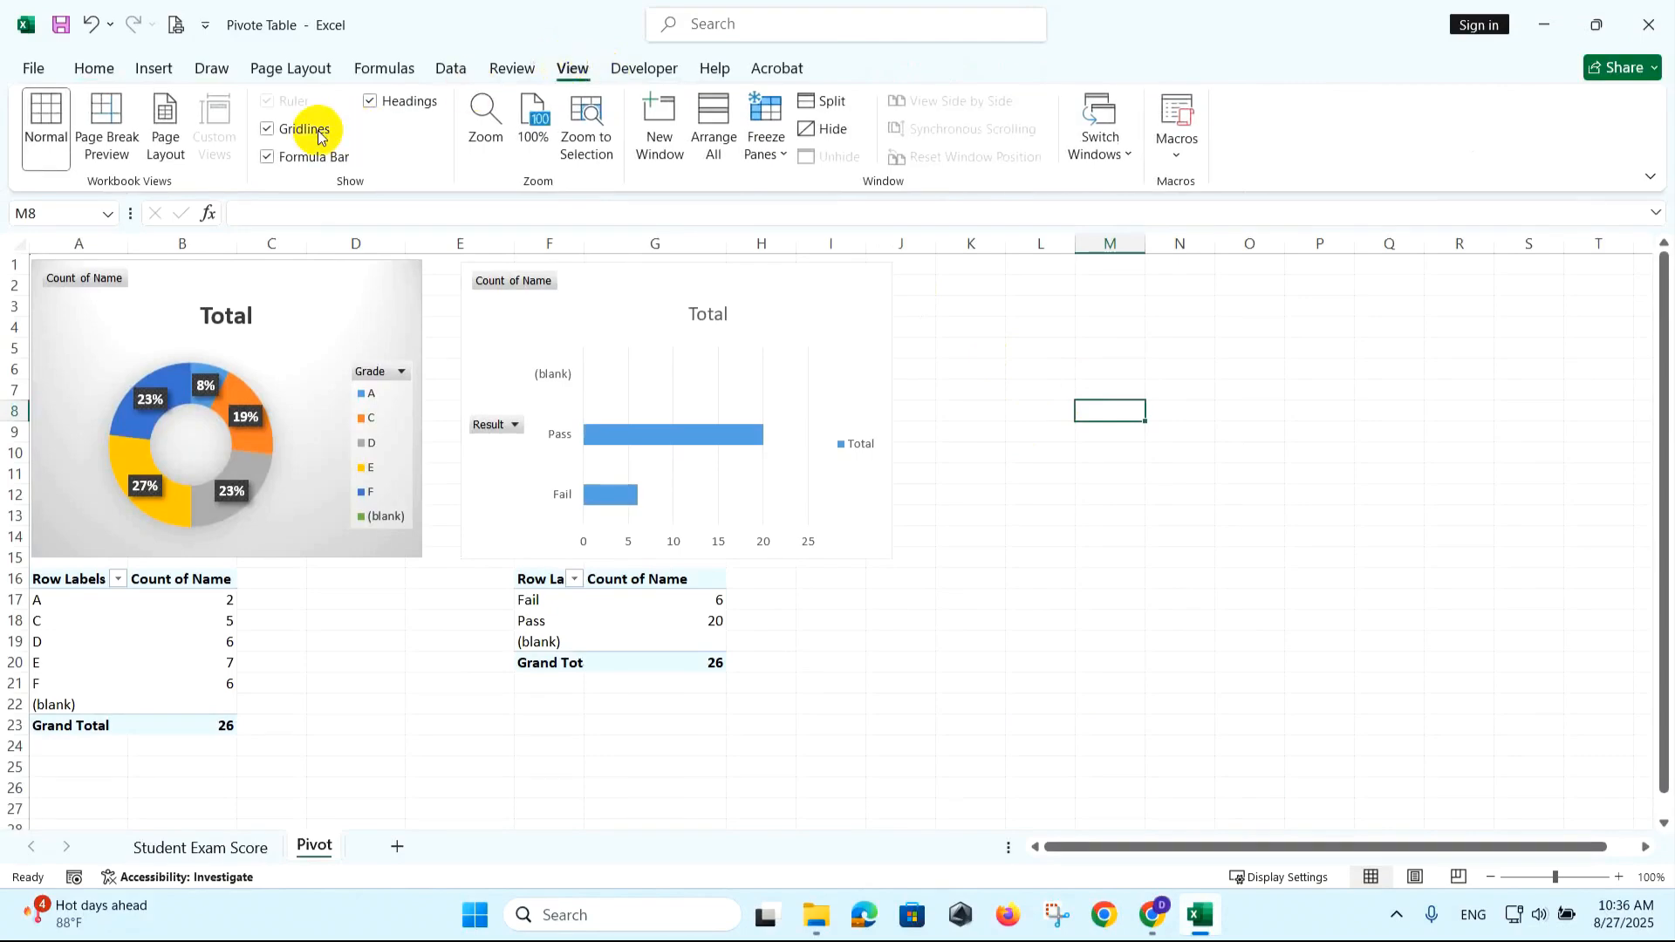
left_click(981, 664)
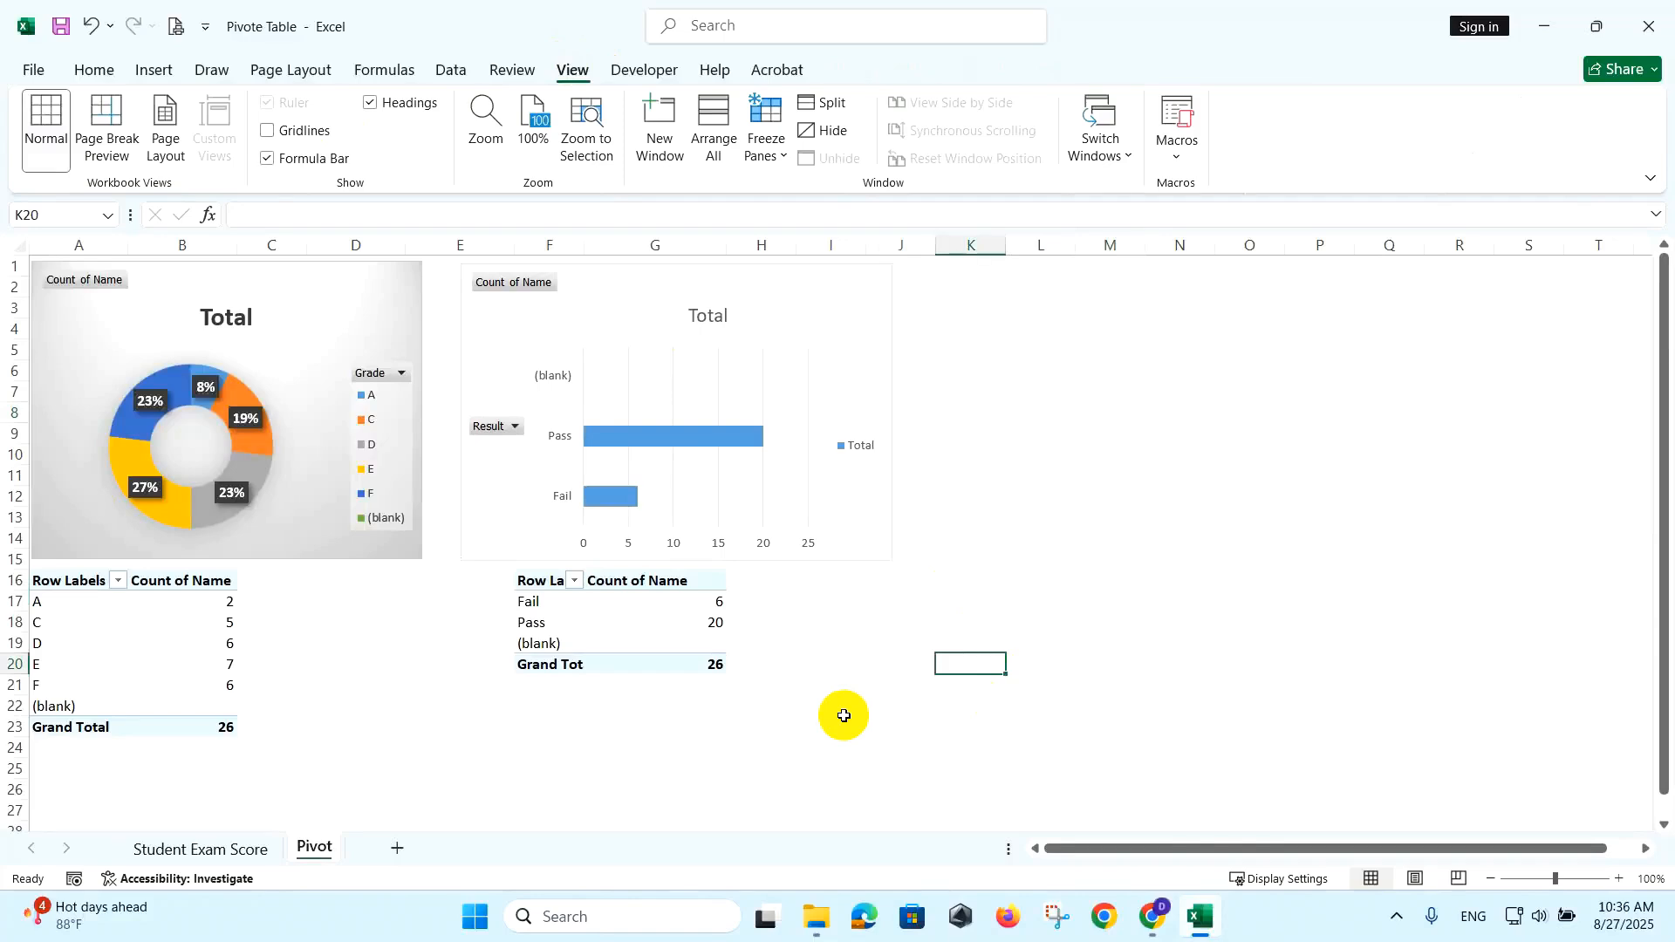
left_click_drag(553, 604, 672, 637)
left_click(894, 642)
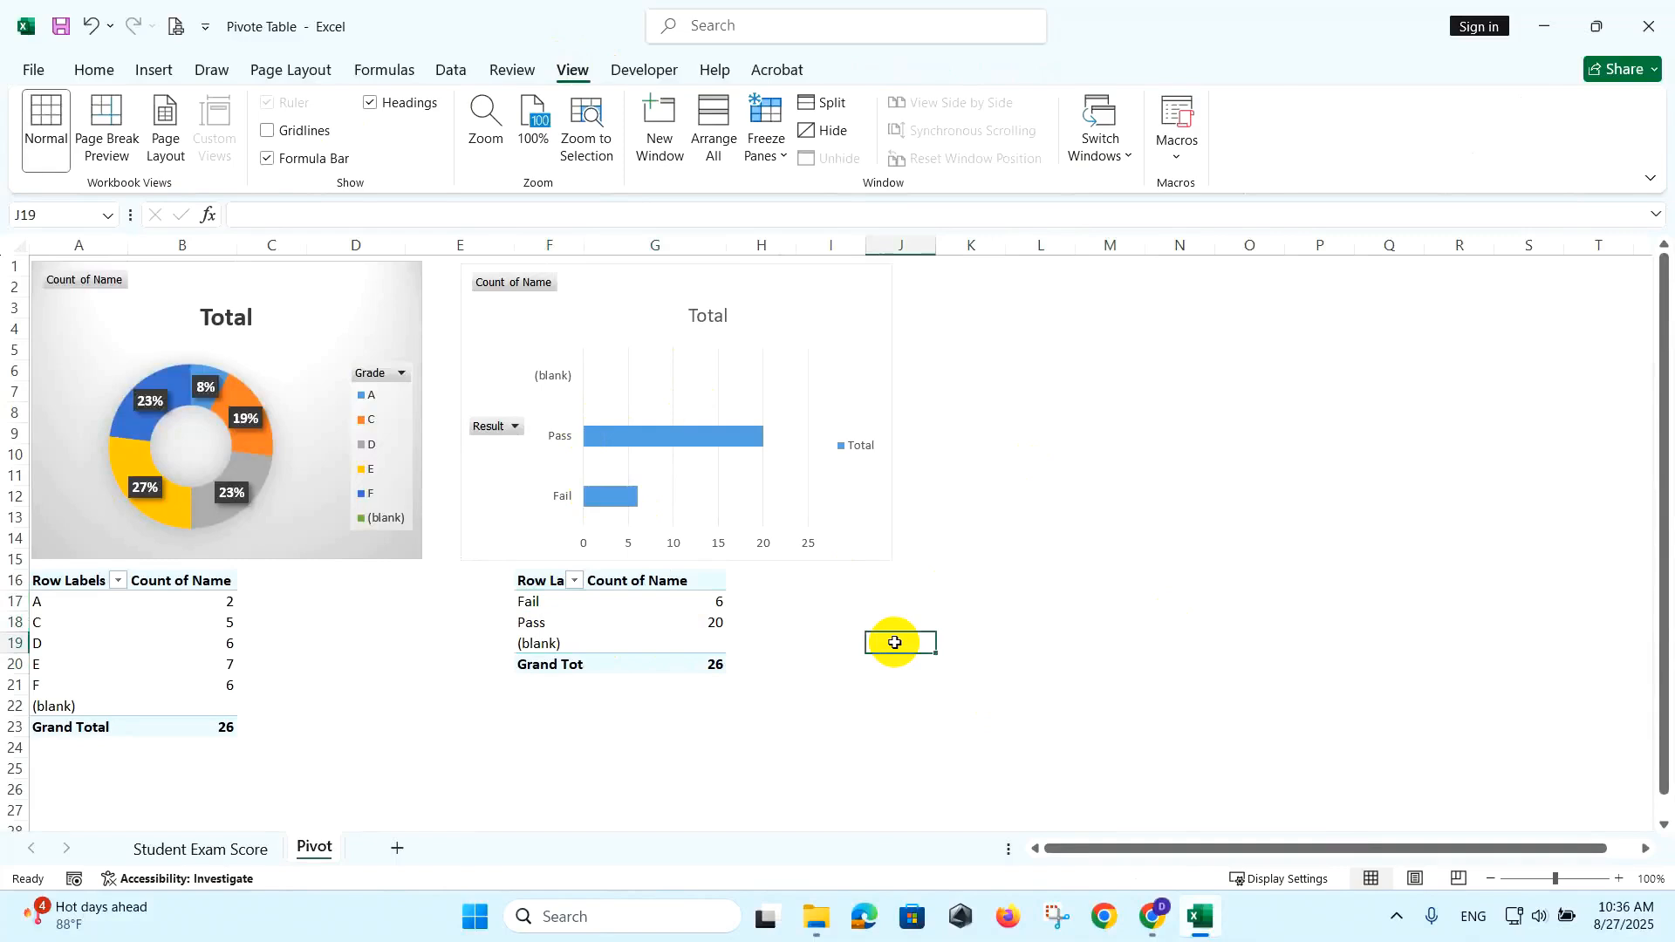
Apply the third chart style, with a grey gradient background and value labels, to the pass/fail bar chart.
left_click(877, 513)
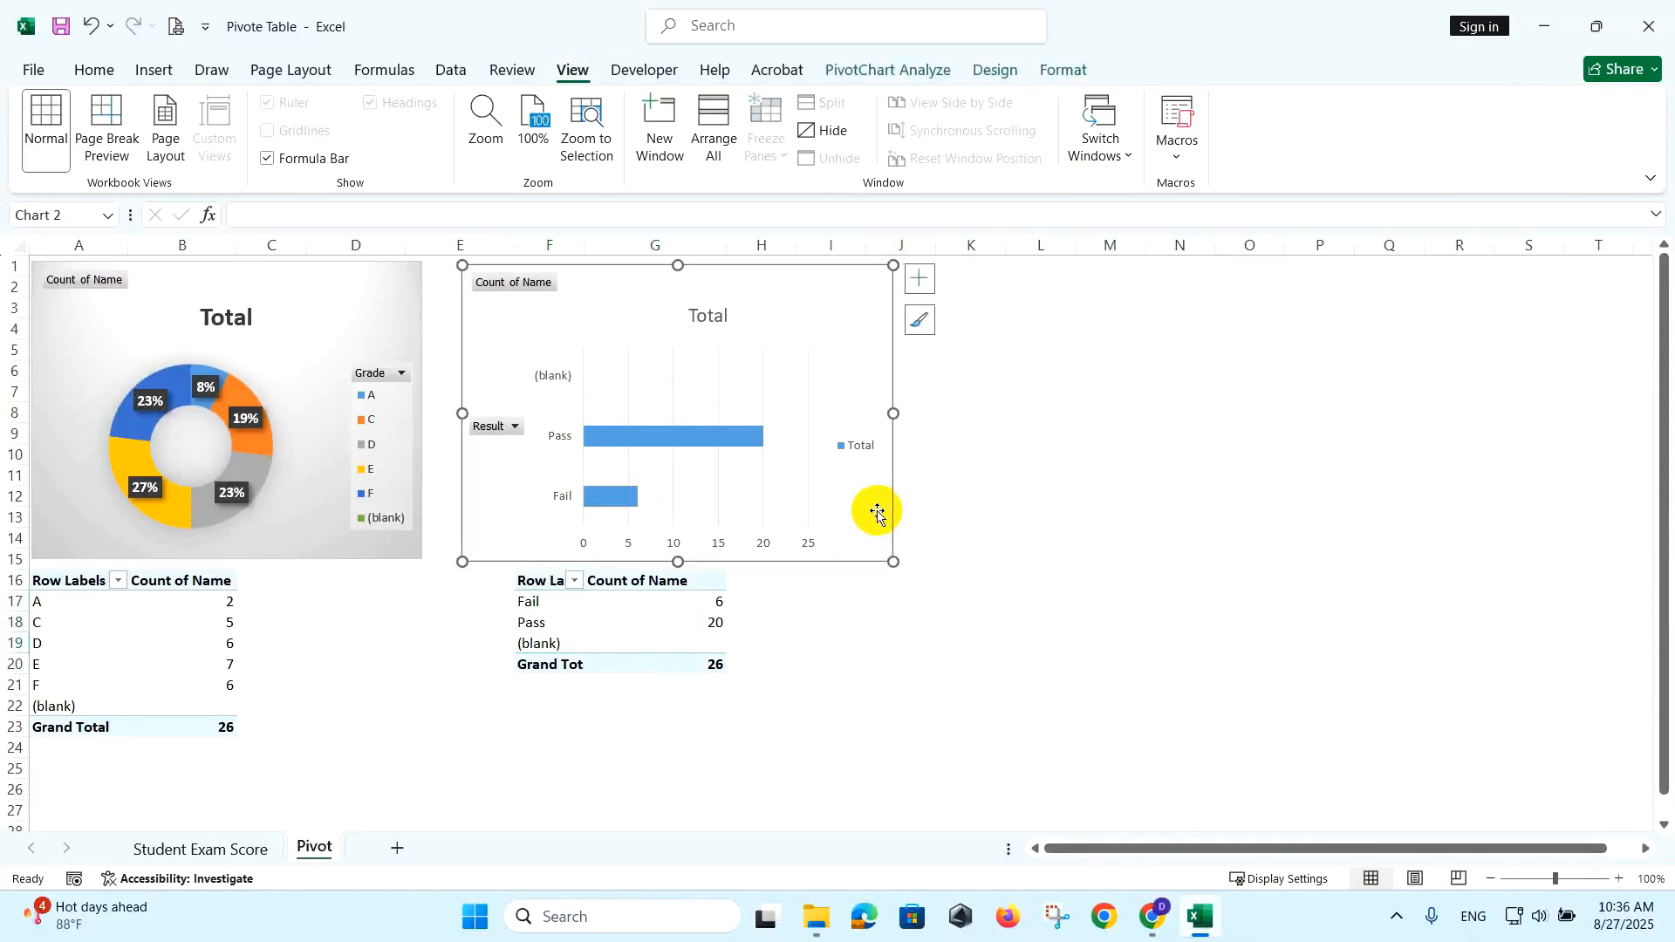
left_click(1002, 73)
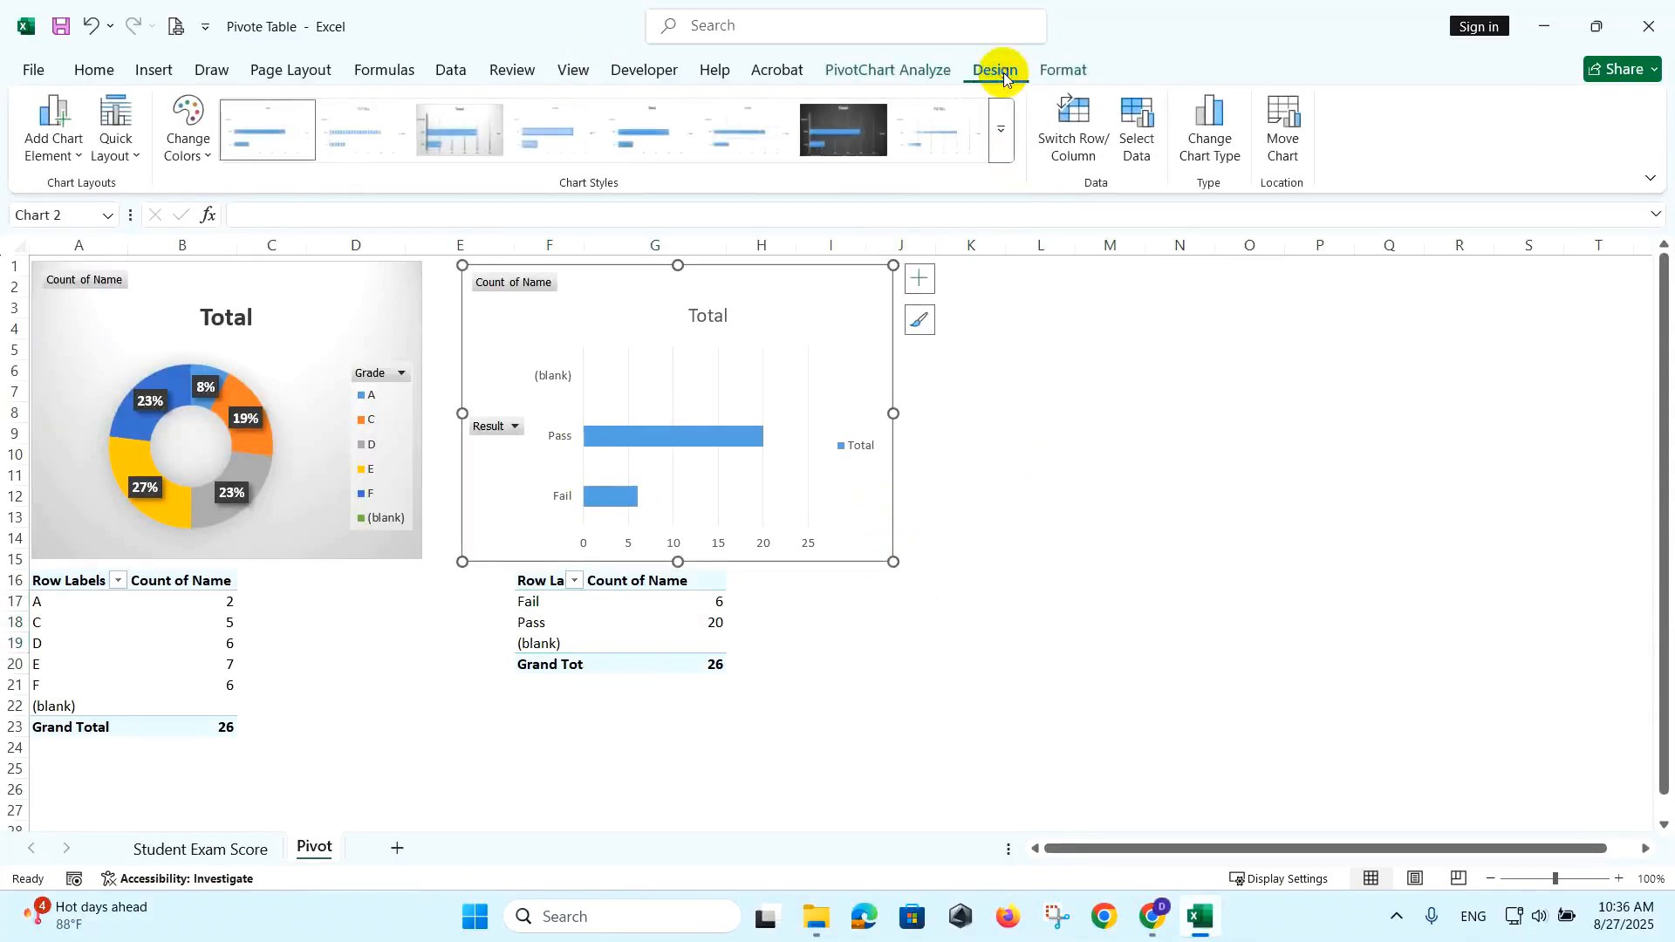
left_click(455, 123)
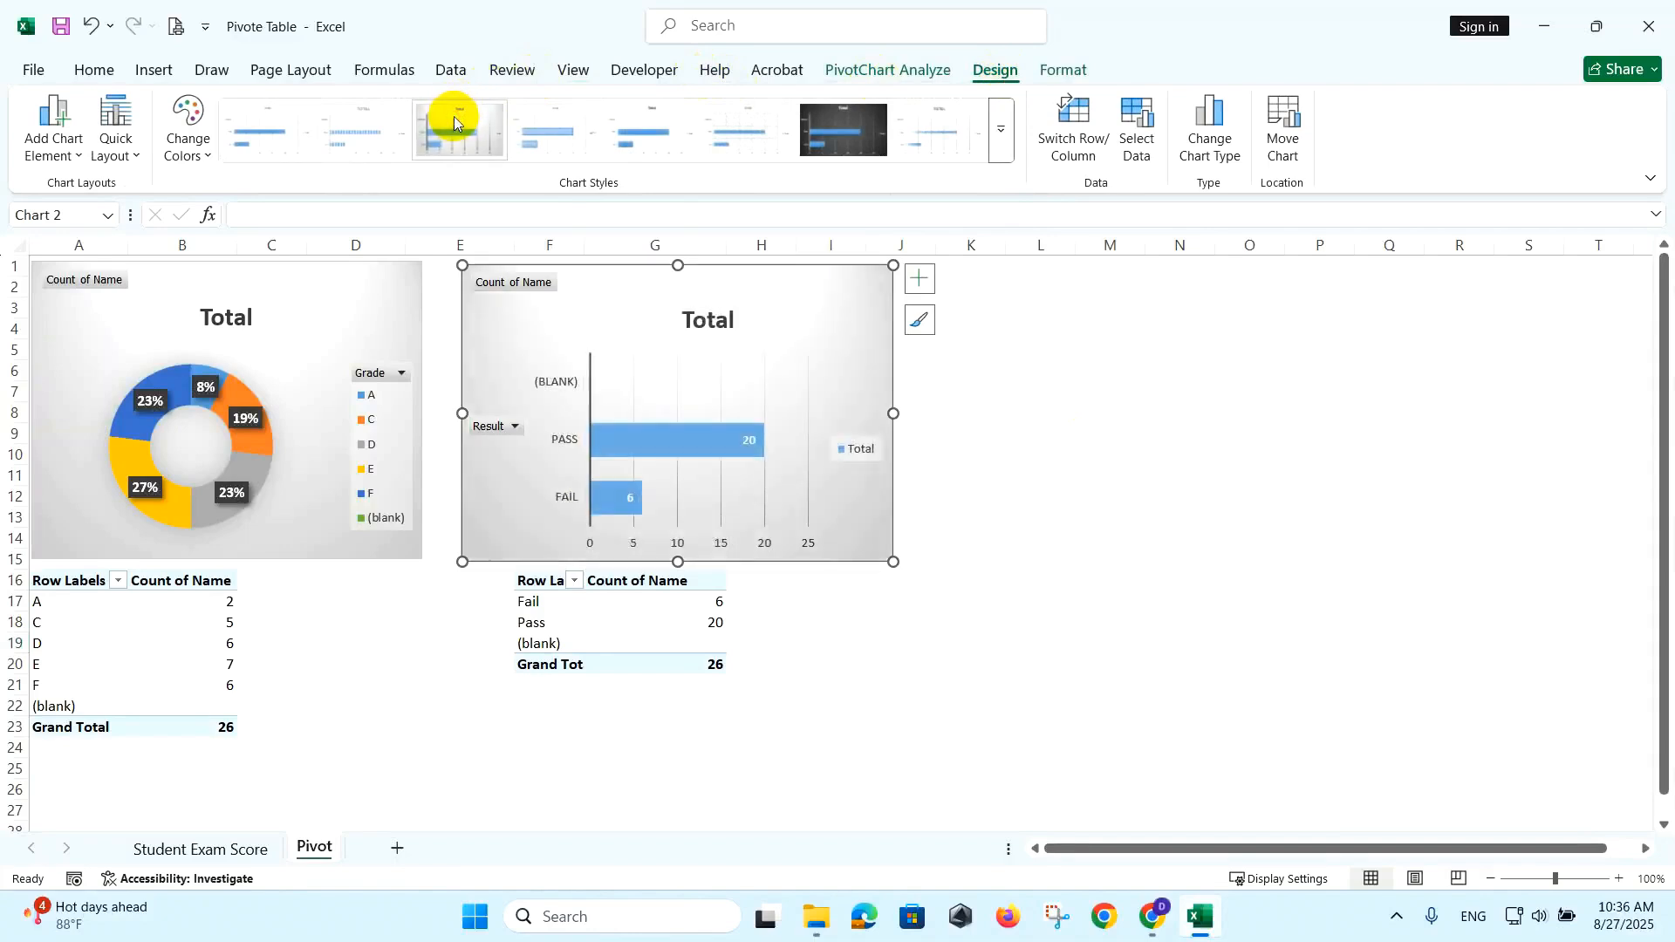
left_click(1005, 542)
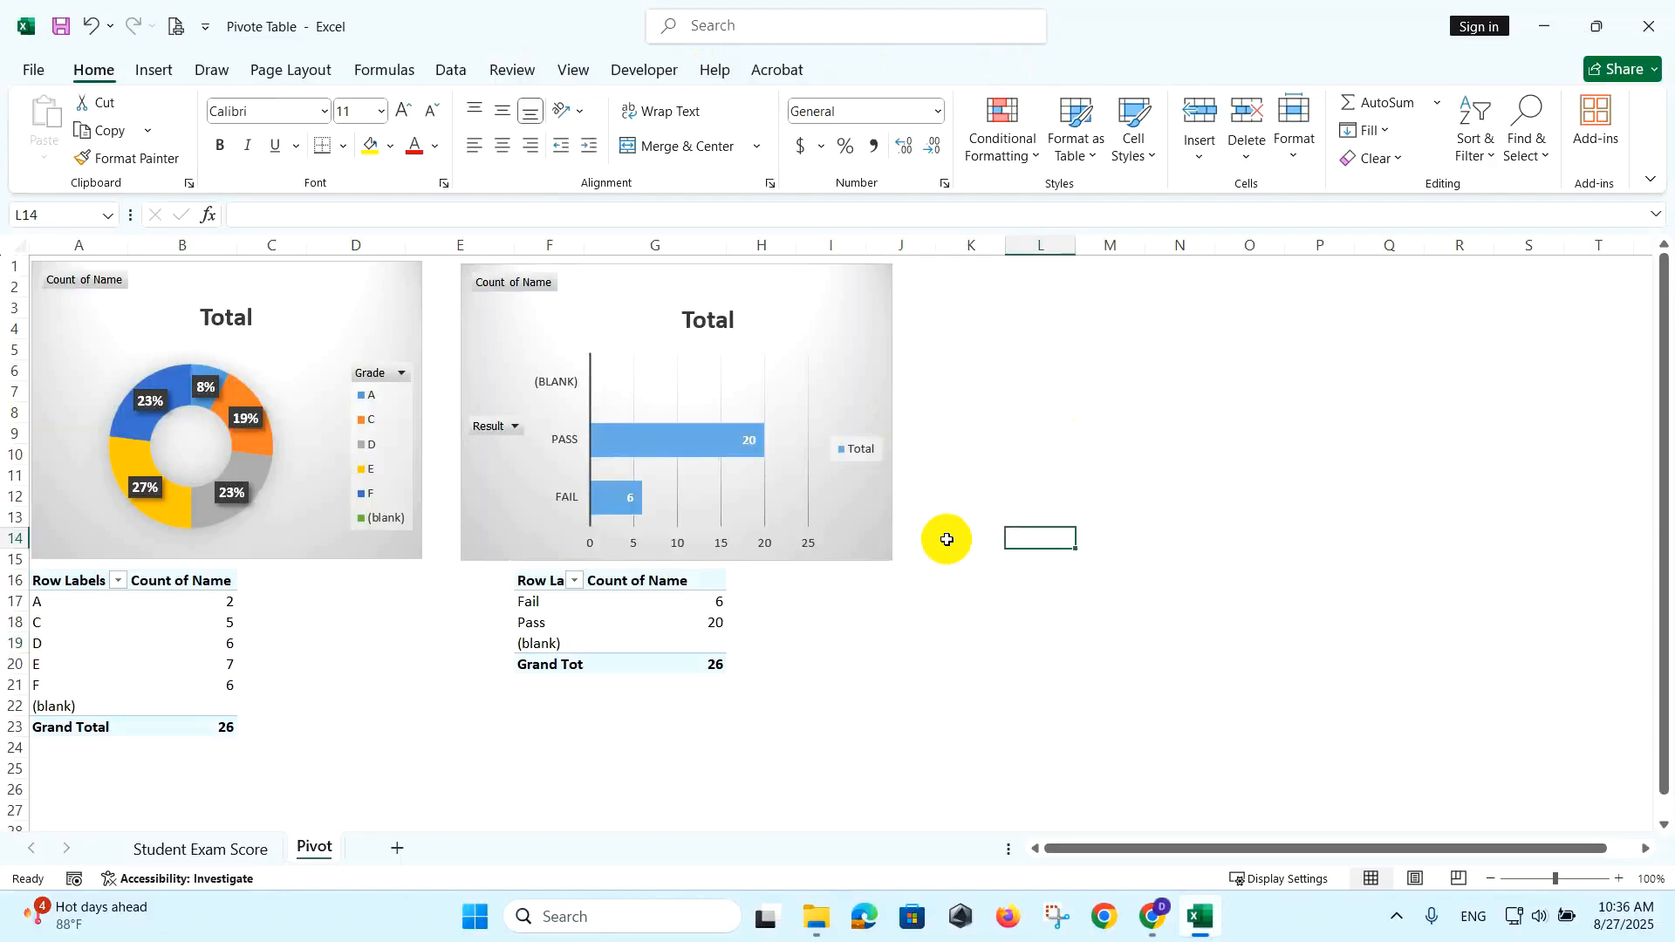
Examine the existing grade and result charts and the student score table on the Student Exam Score sheet.
left_click(213, 843)
left_click_drag(1189, 384, 527, 386)
left_click(628, 463)
left_click(959, 340)
left_click(1237, 441)
left_click(862, 673)
scroll(885, 658, "up", 8)
scroll(885, 659, "up", 15)
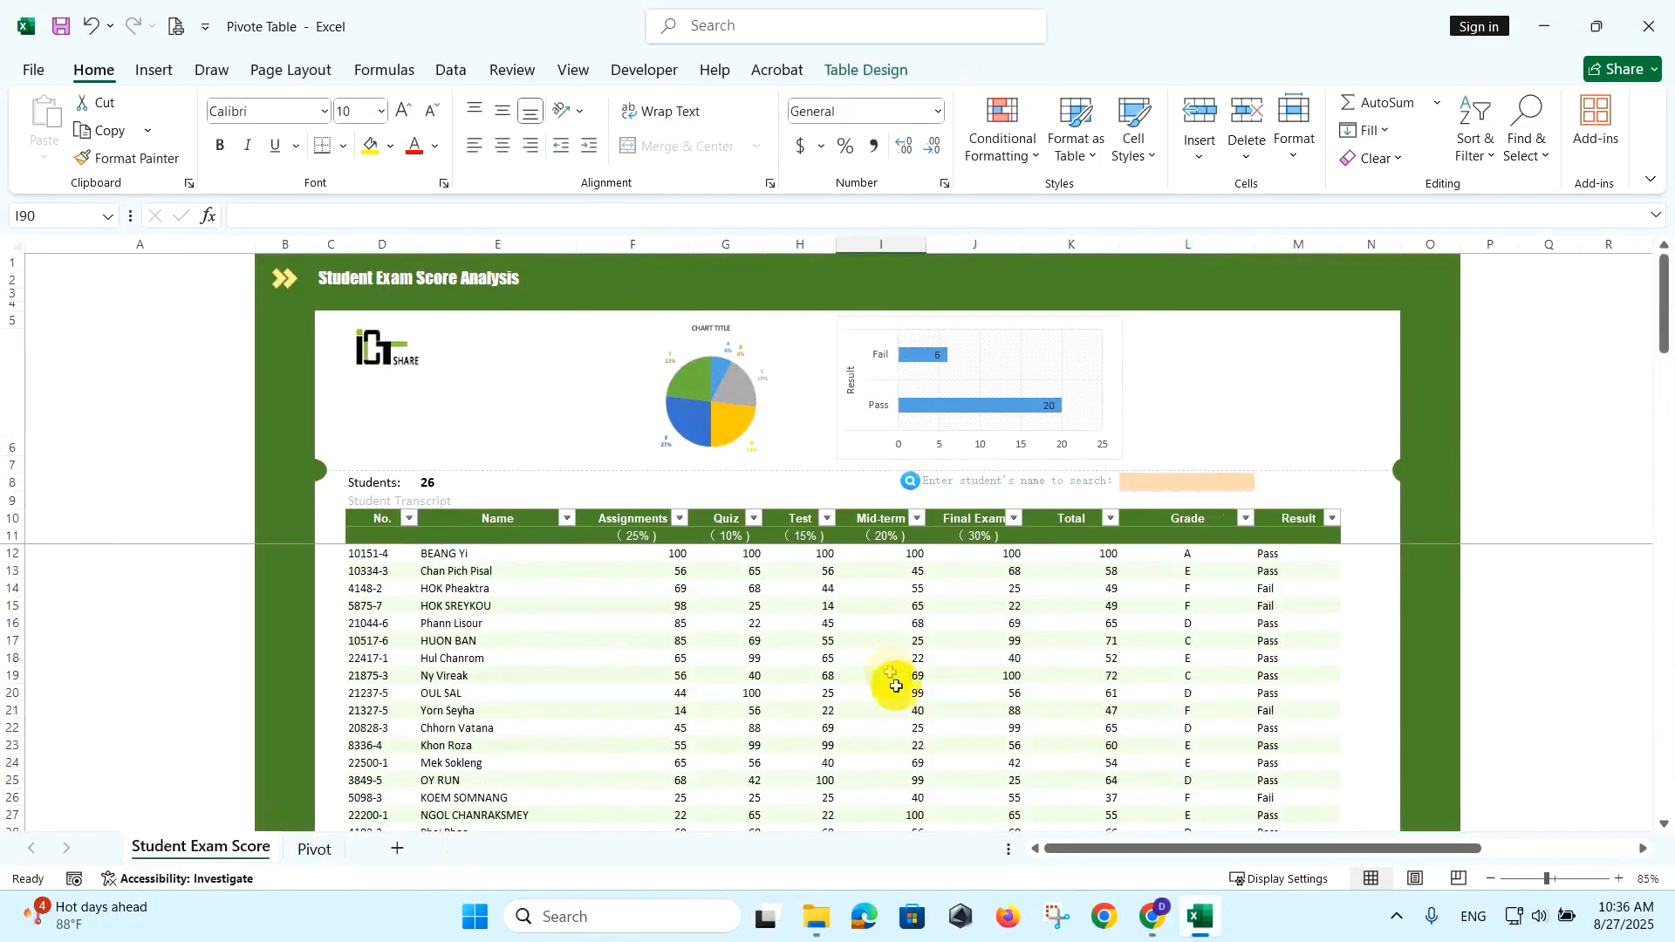